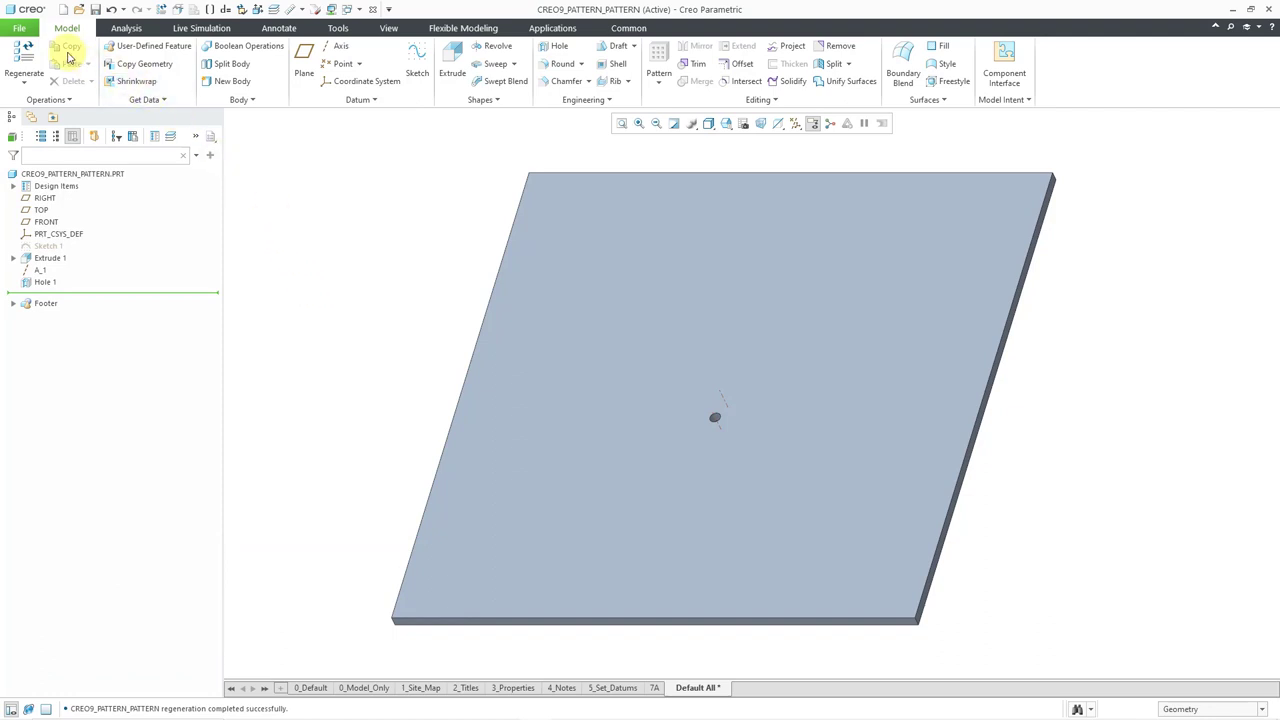
Uncheck Enable preselection highlighting in the Selection options and apply
click(26, 32)
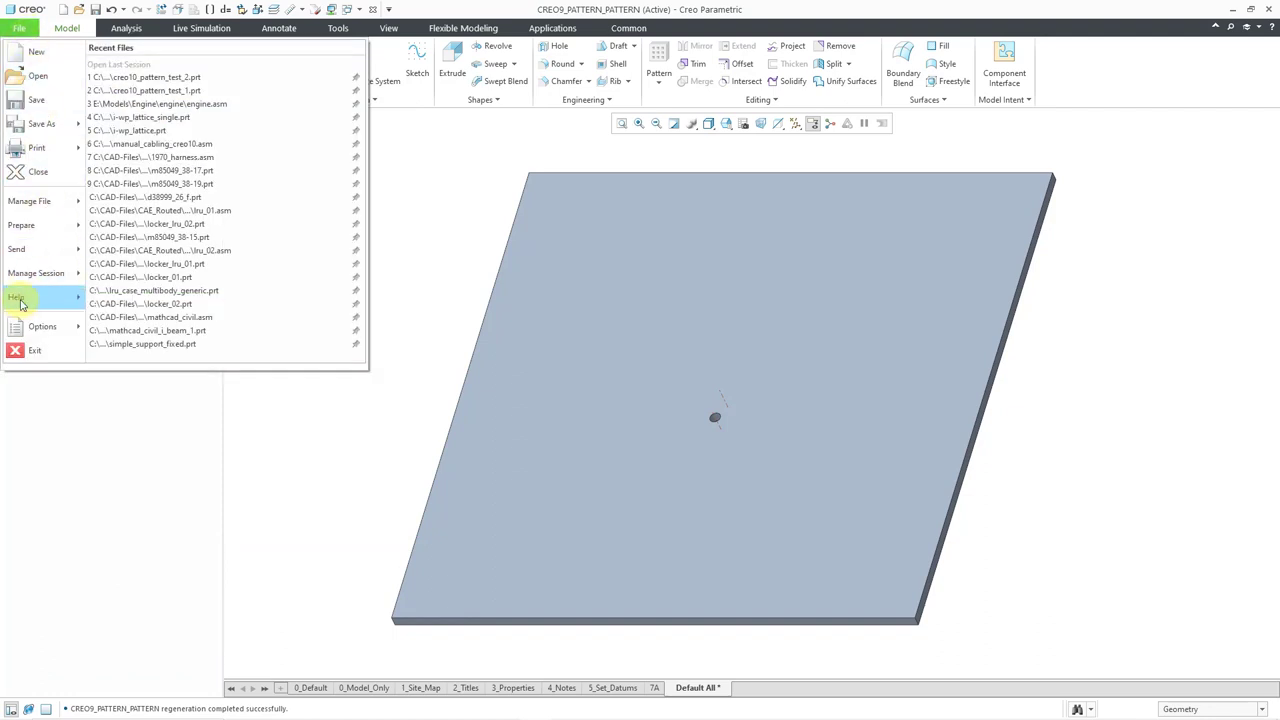
click(40, 327)
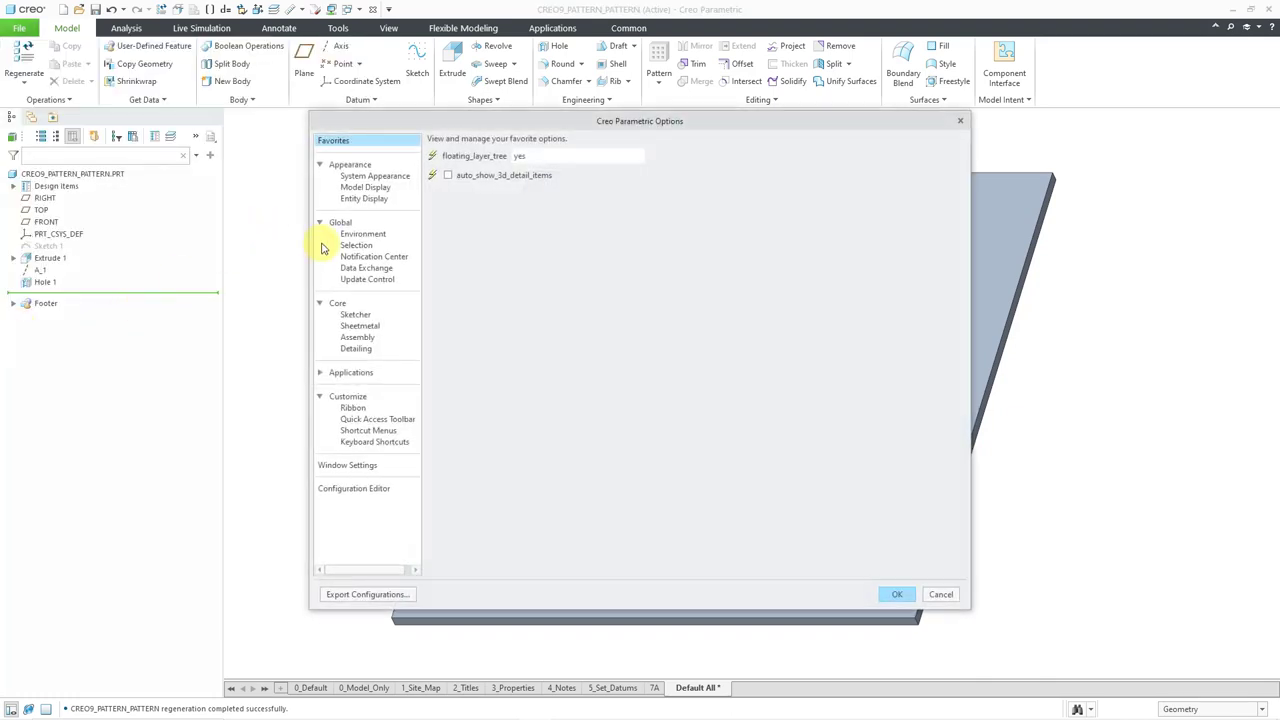
click(352, 246)
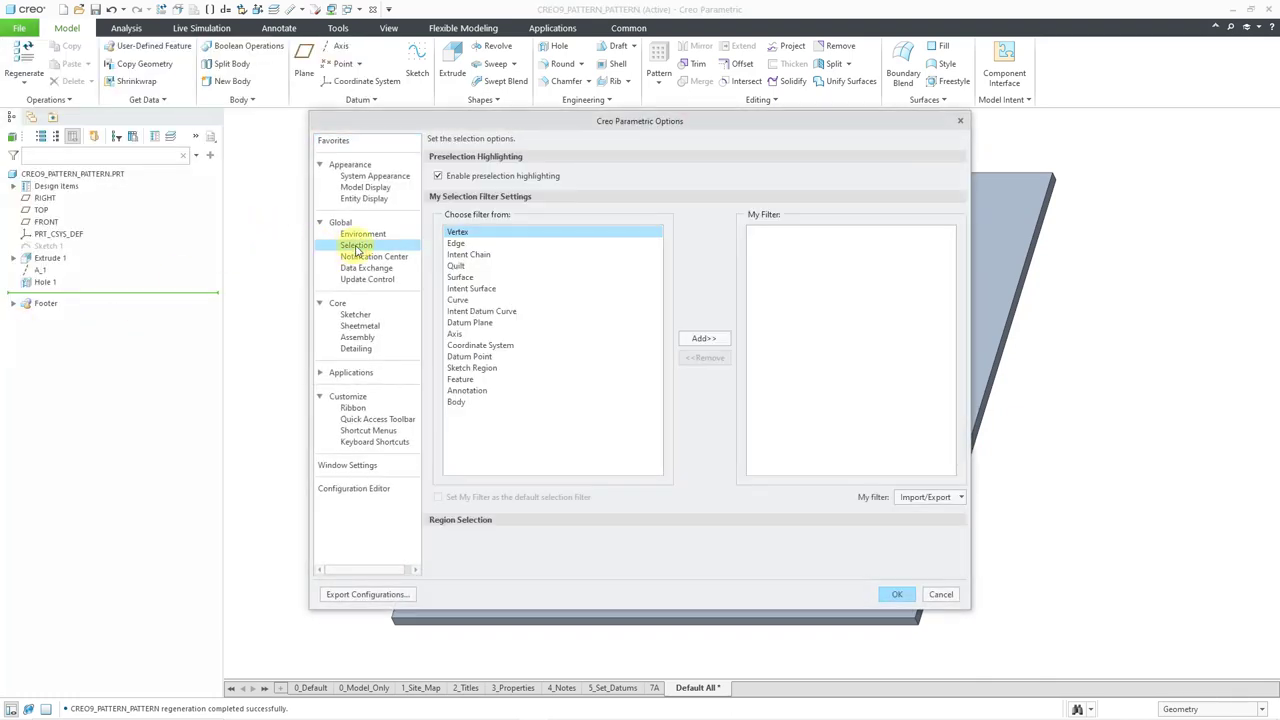
click(440, 176)
click(897, 595)
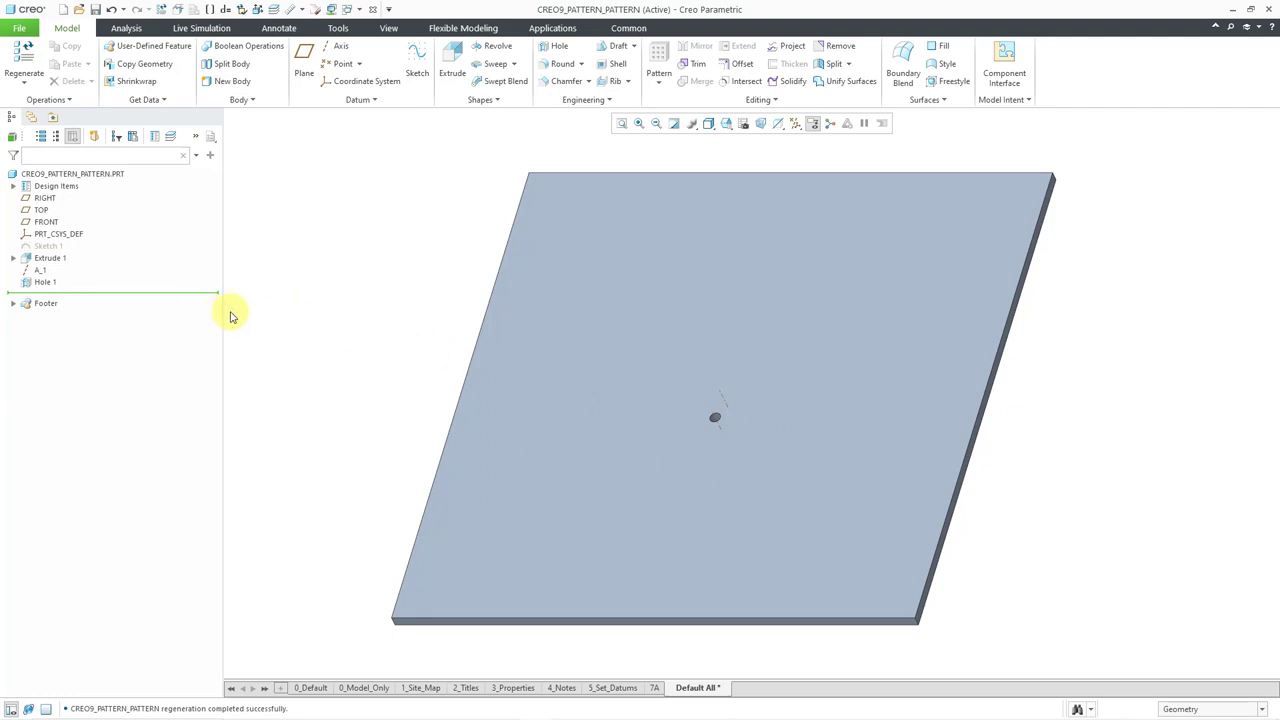
Create an axis pattern of Hole 1 about A_1 with four members over a 360° angular extent
click(45, 282)
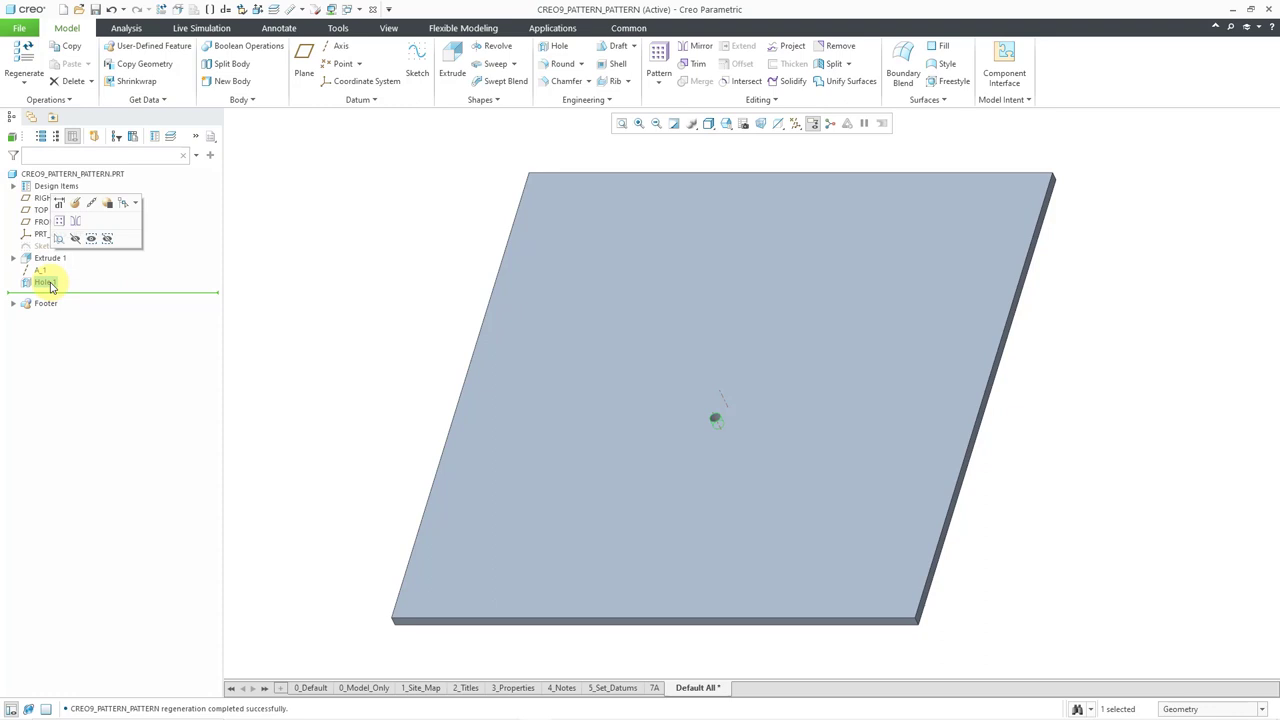
click(59, 224)
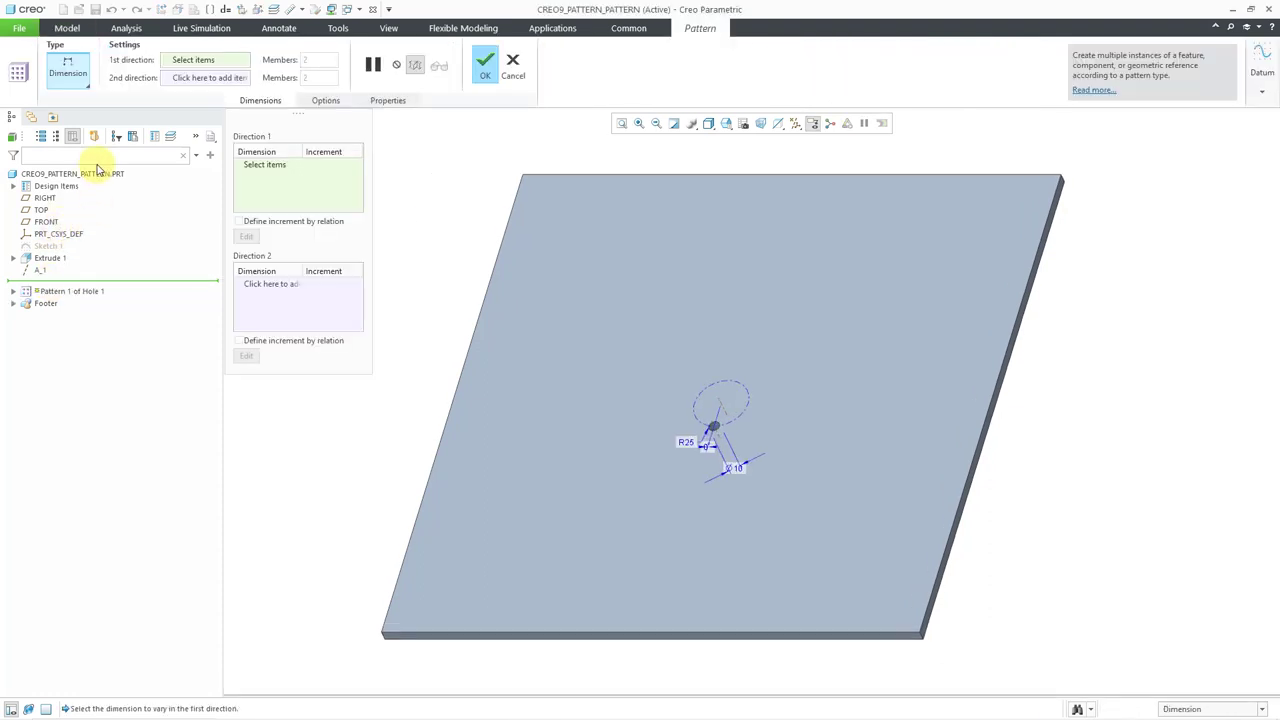
click(82, 86)
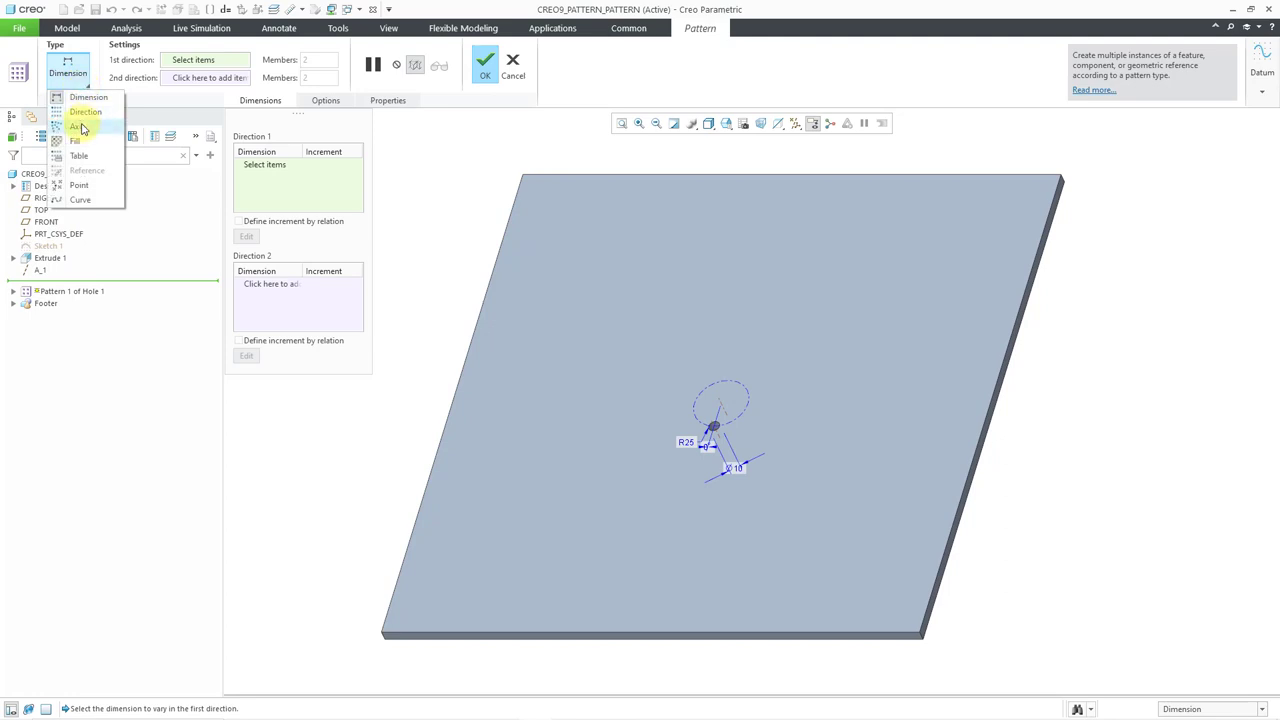
click(80, 127)
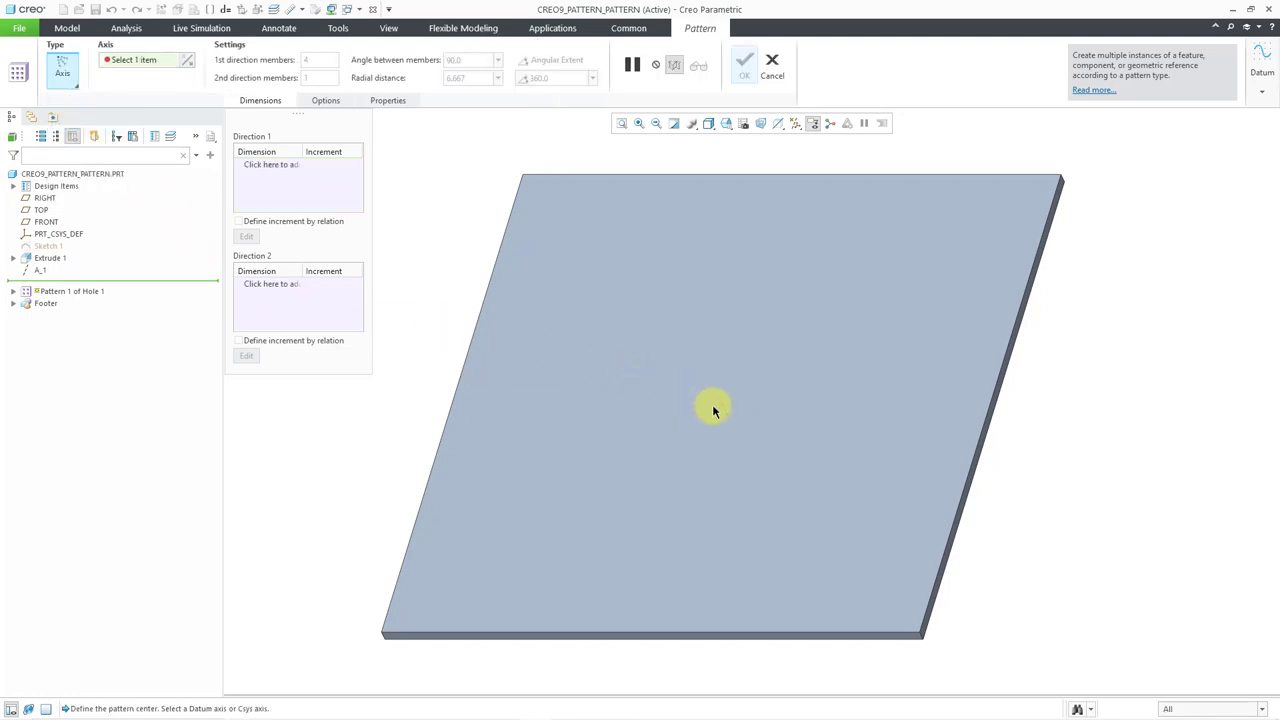
click(722, 406)
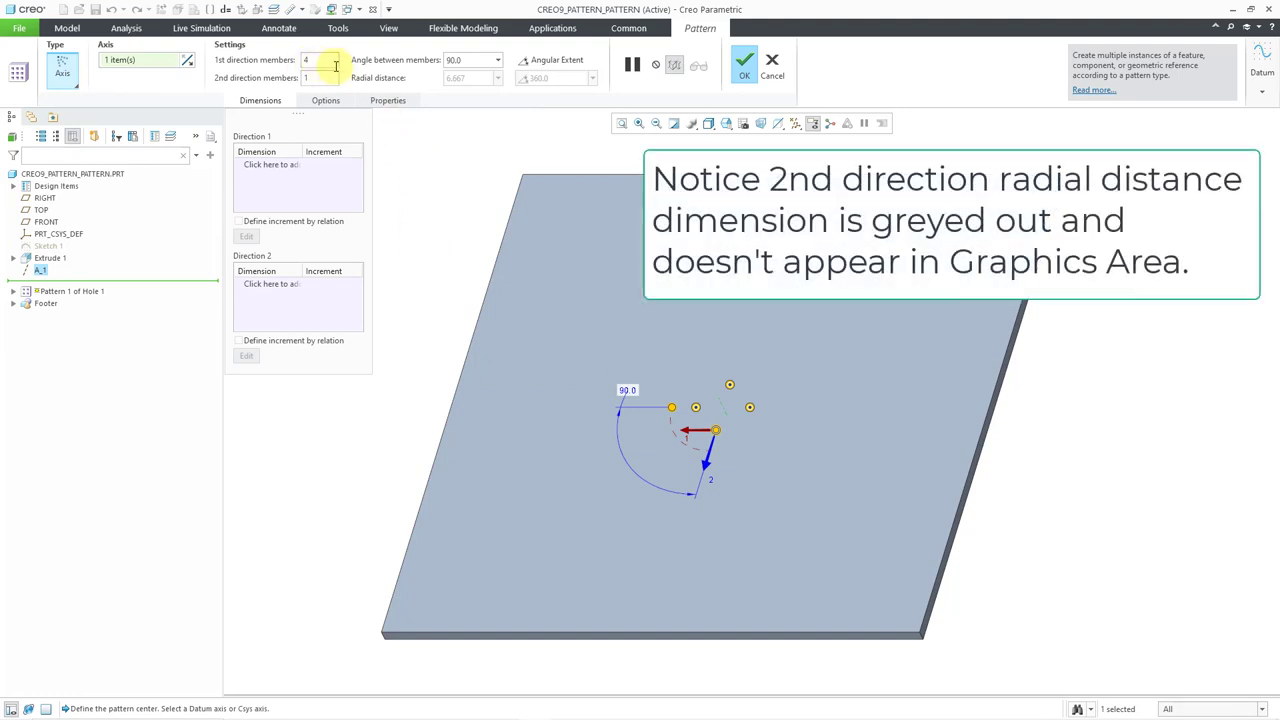
click(545, 62)
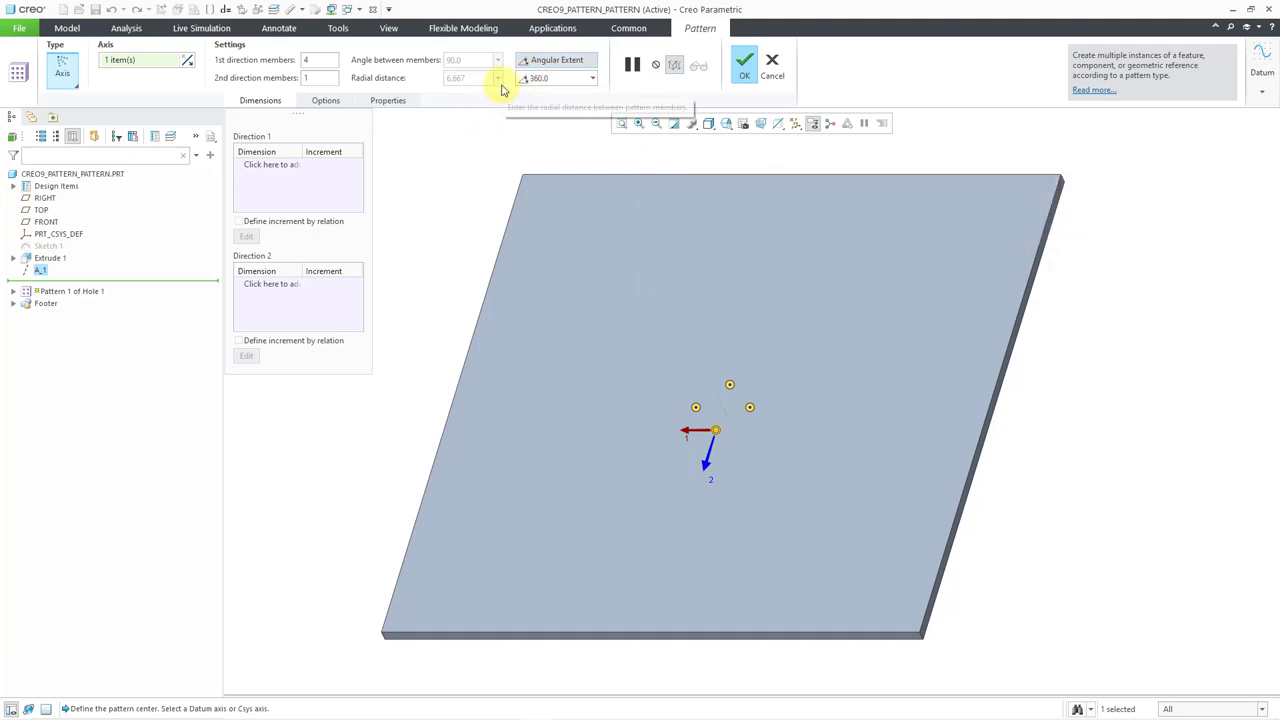
click(743, 66)
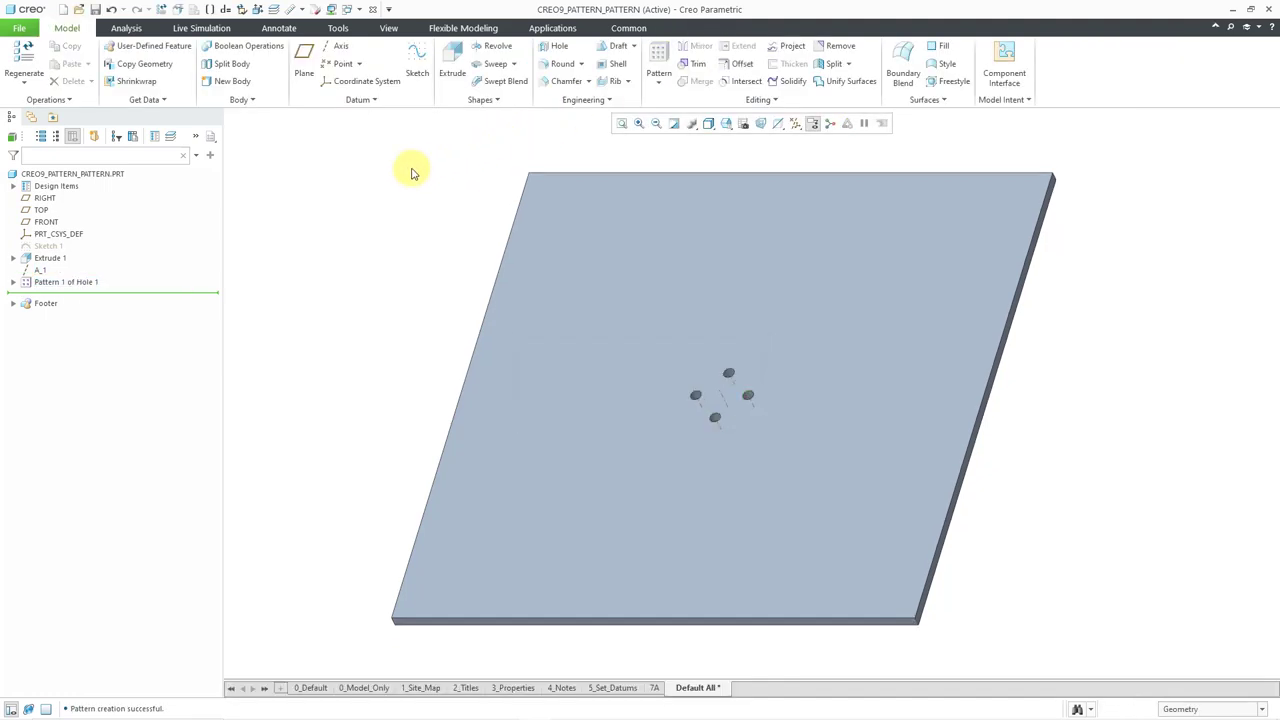
Start a dimension pattern of Pattern 1 of Hole 1
click(86, 285)
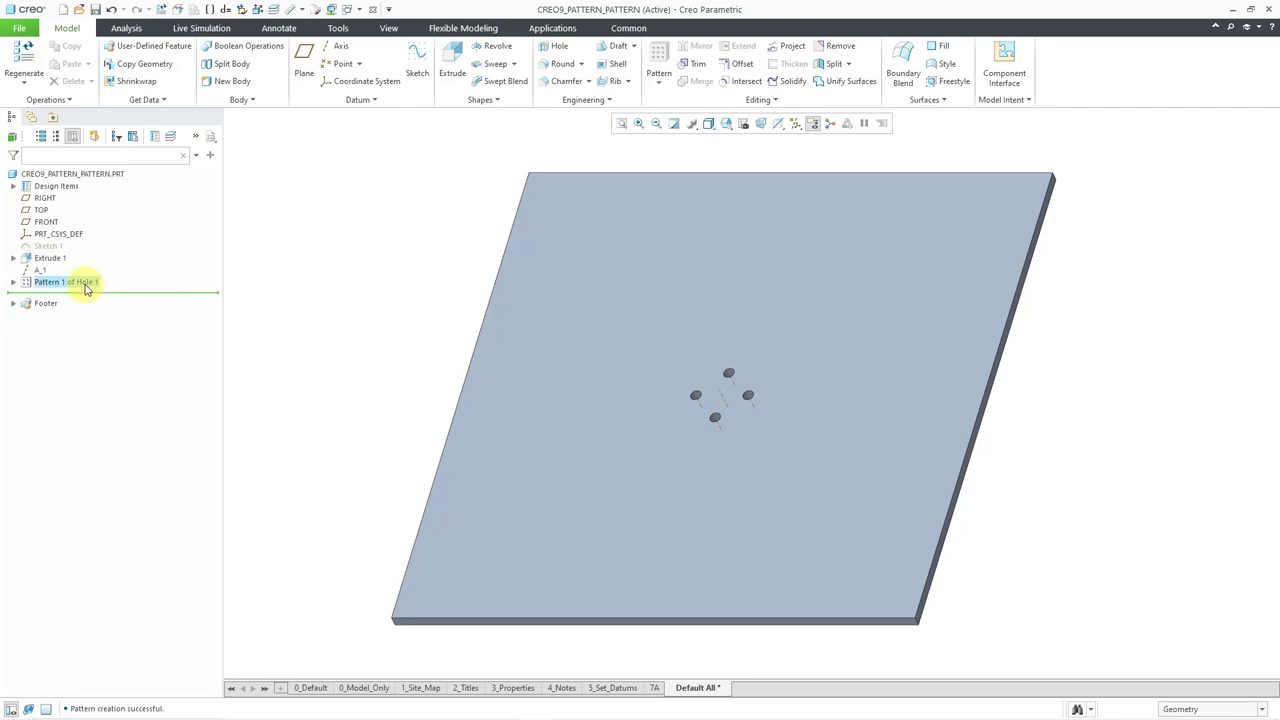
click(86, 285)
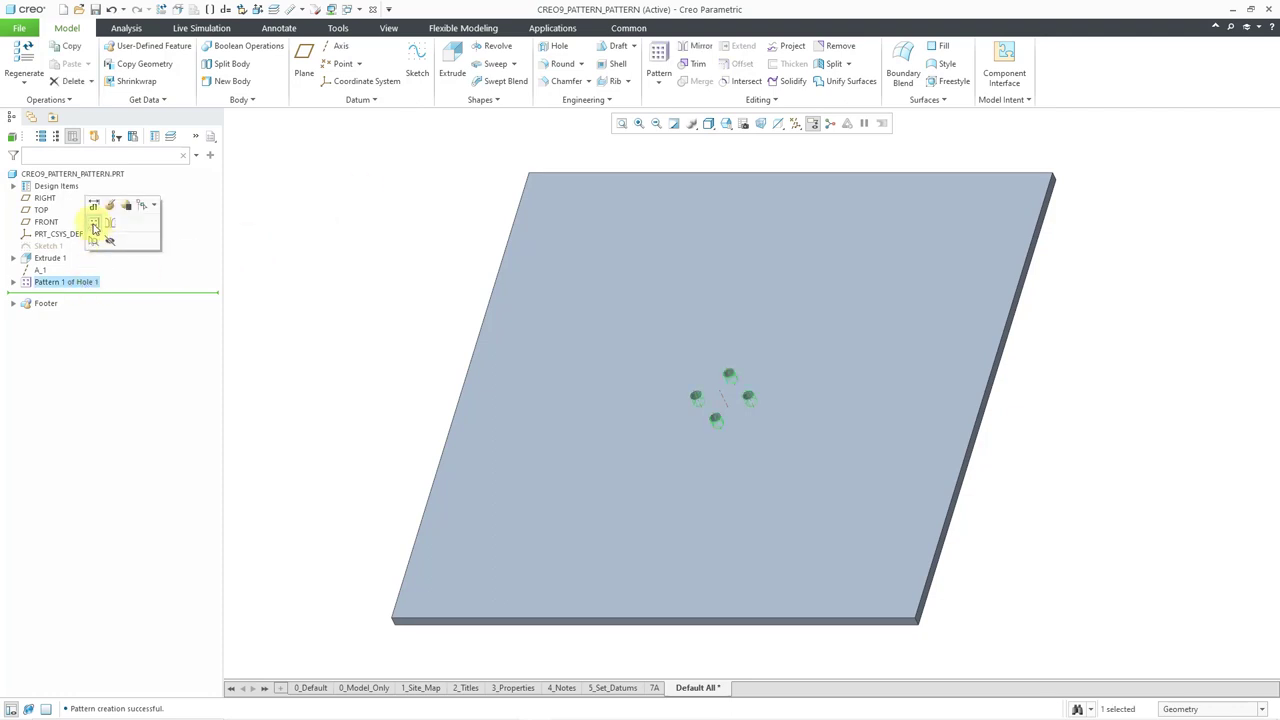
click(93, 224)
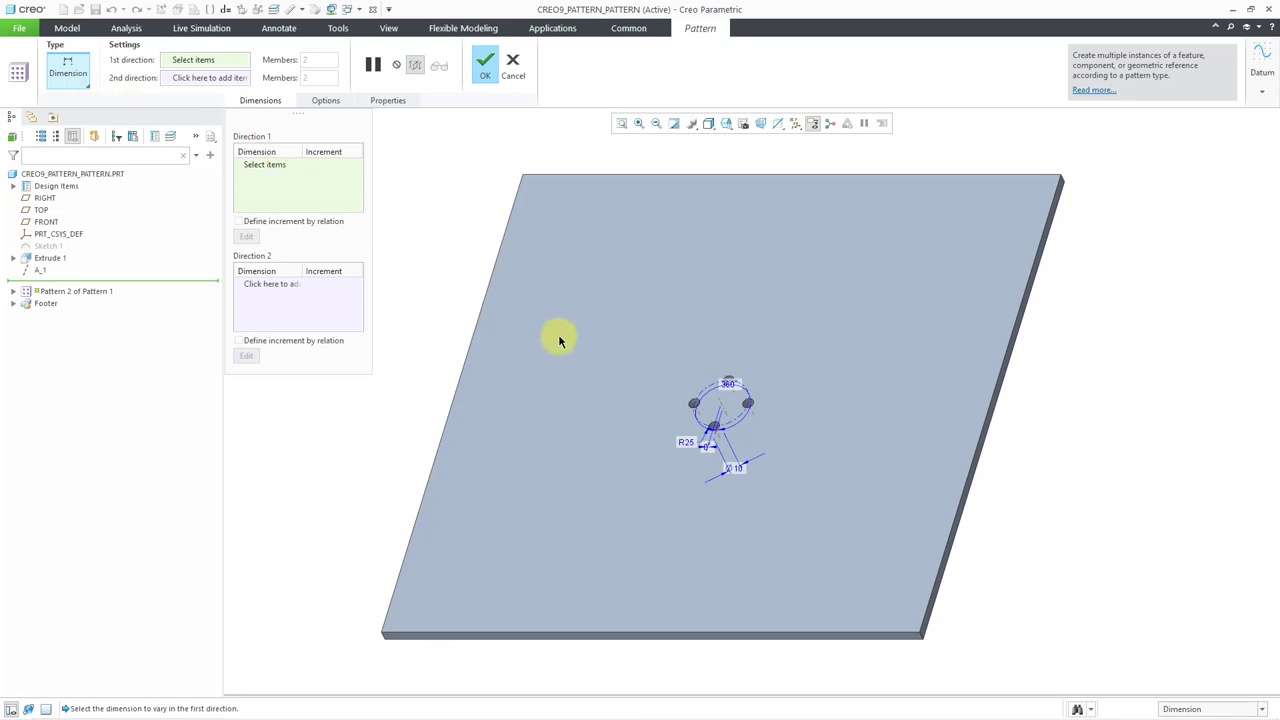
scroll(723, 400, up, 5)
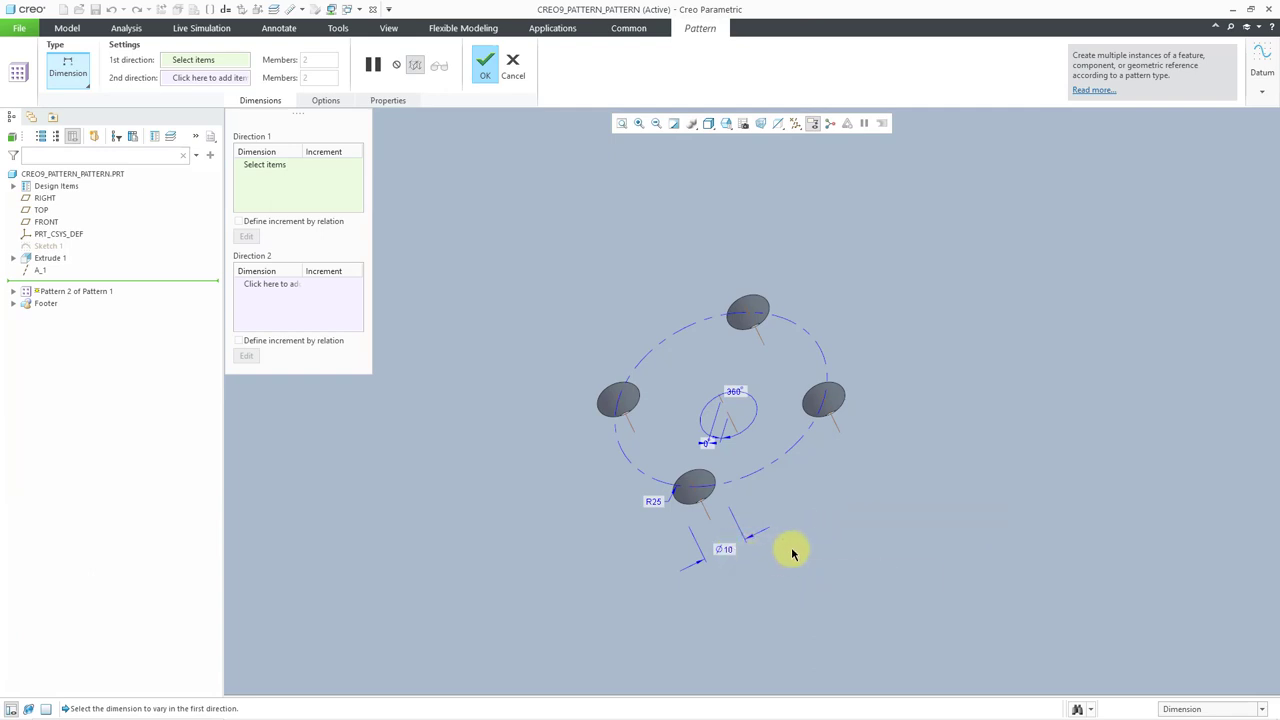
scroll(790, 540, down, 1)
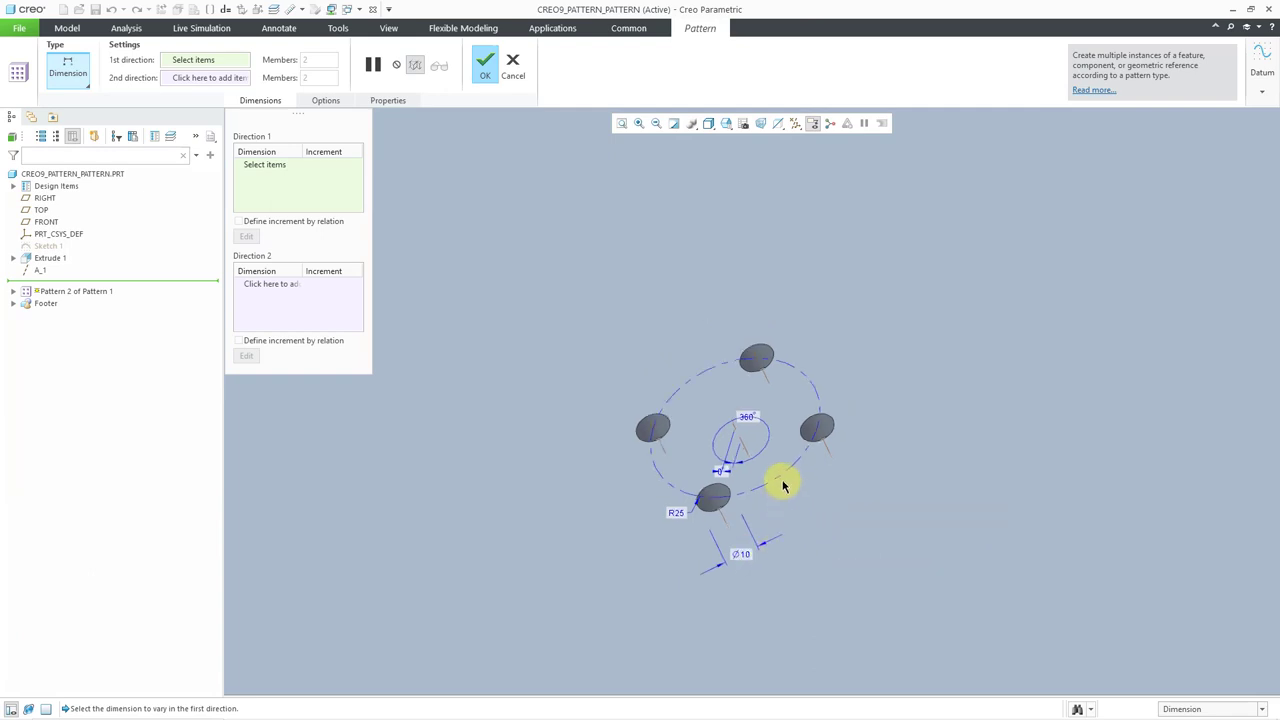
scroll(783, 458, down, 5)
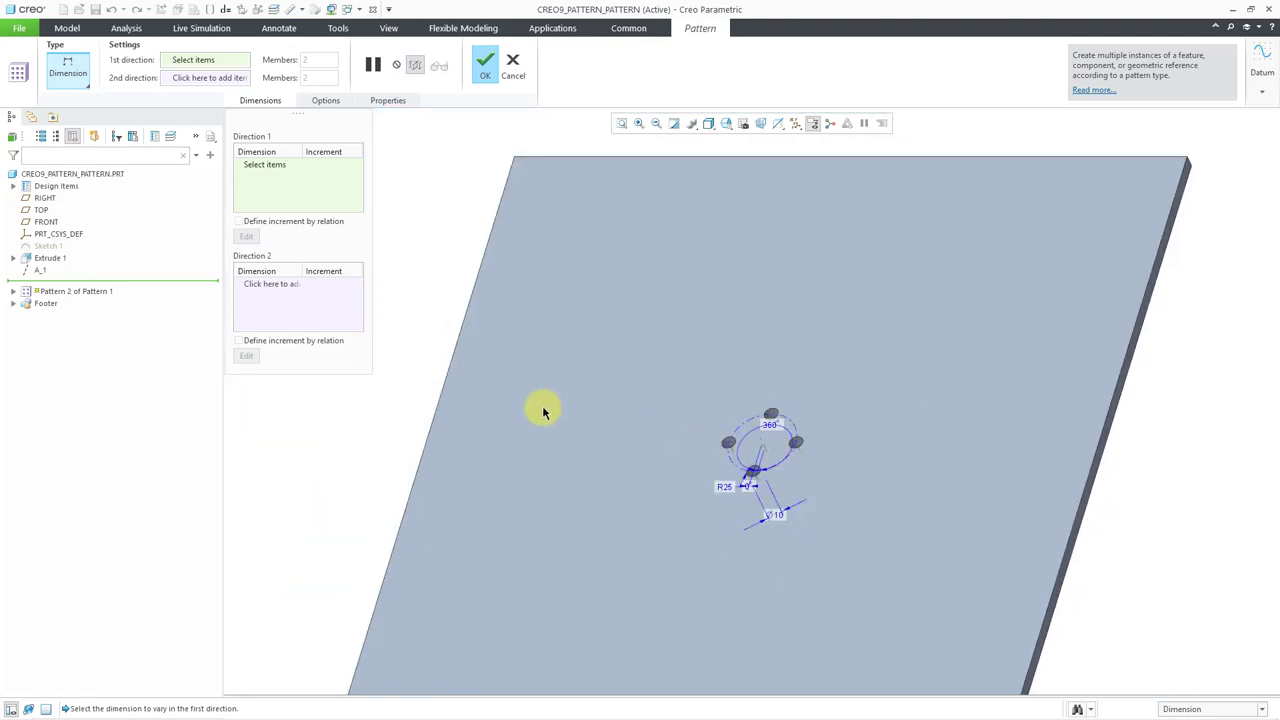
Step the R25 radius by 50 per member, set the member count, and finish the pattern
click(726, 488)
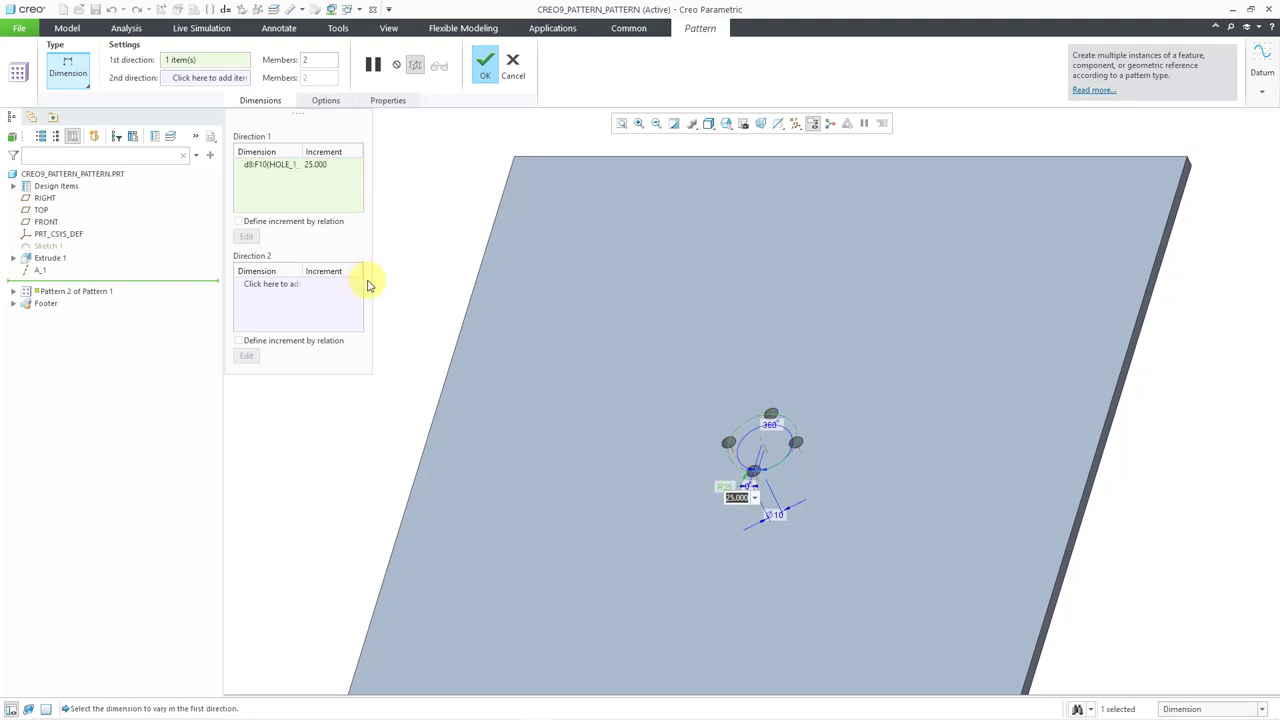
text(50)
key(Return)
double_click(321, 59)
text(3)
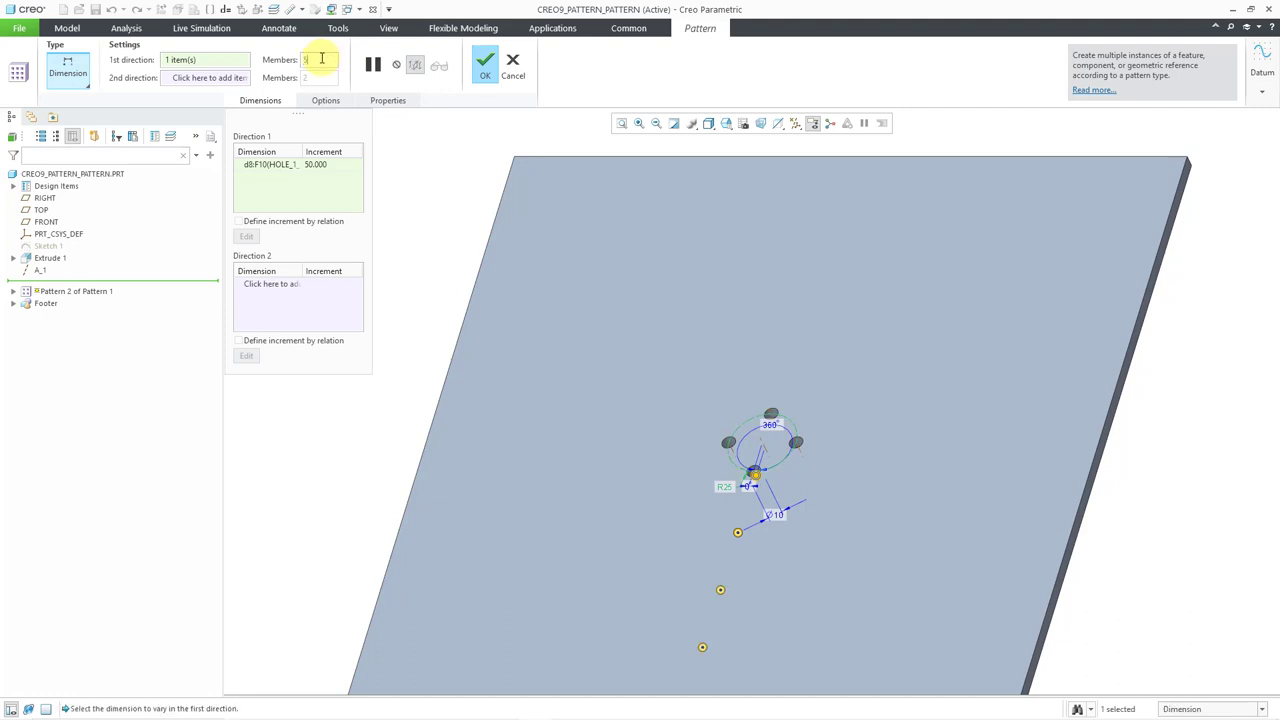
scroll(629, 177, down, 1)
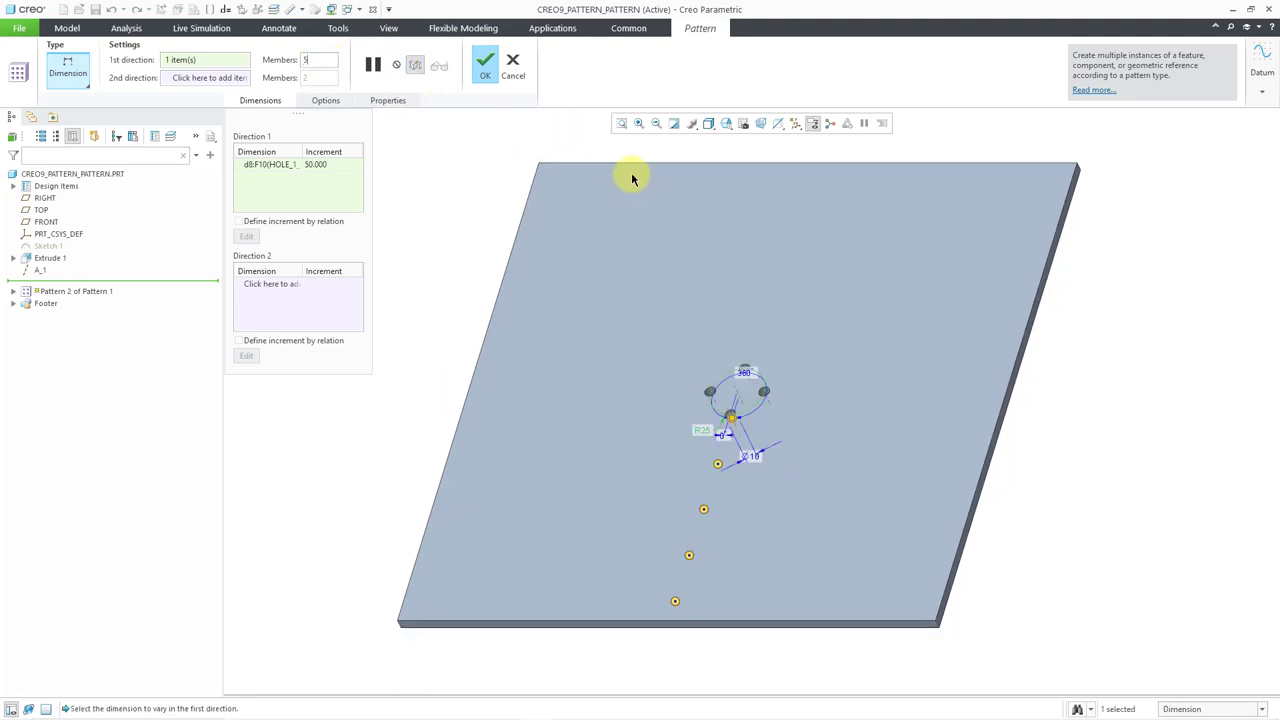
click(486, 73)
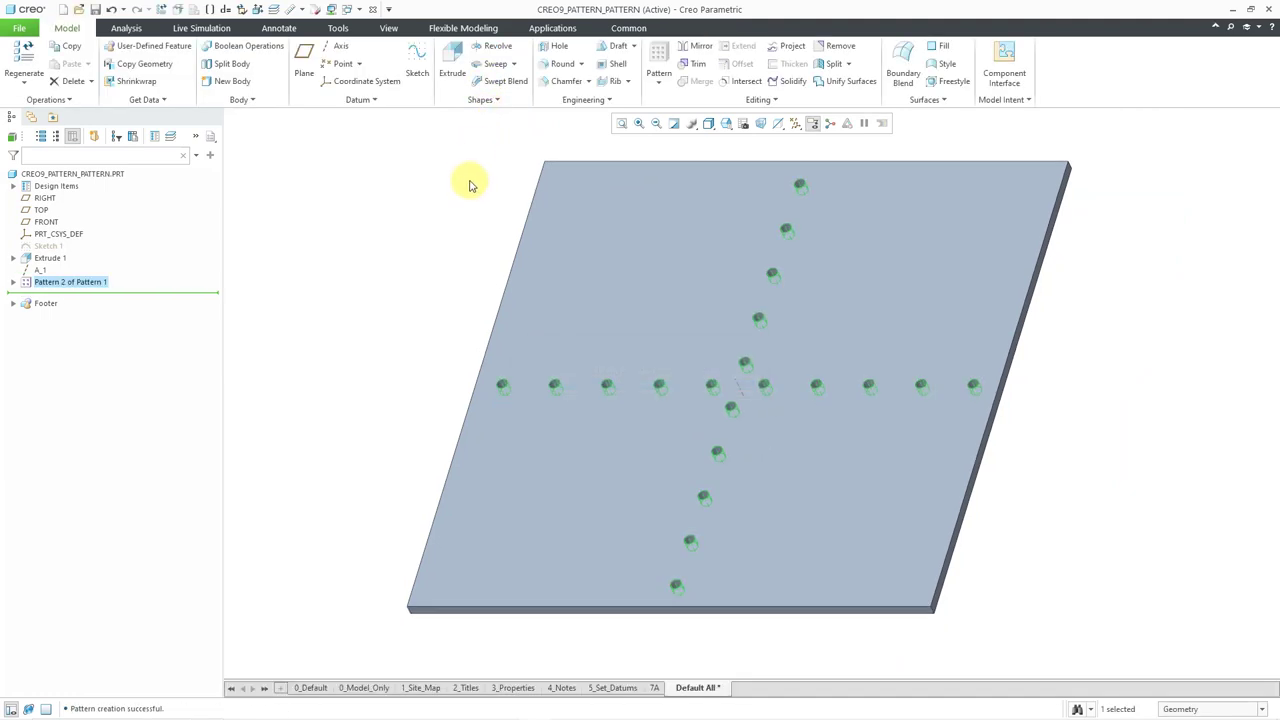
click(458, 193)
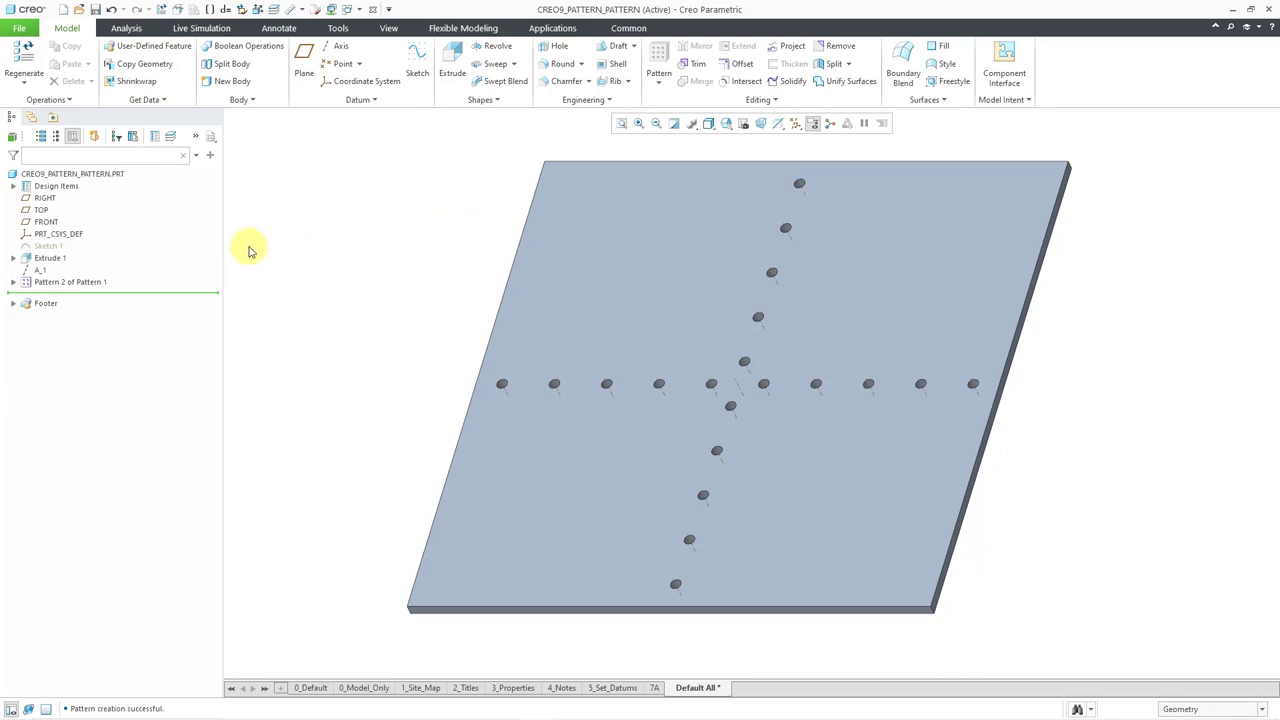
click(13, 283)
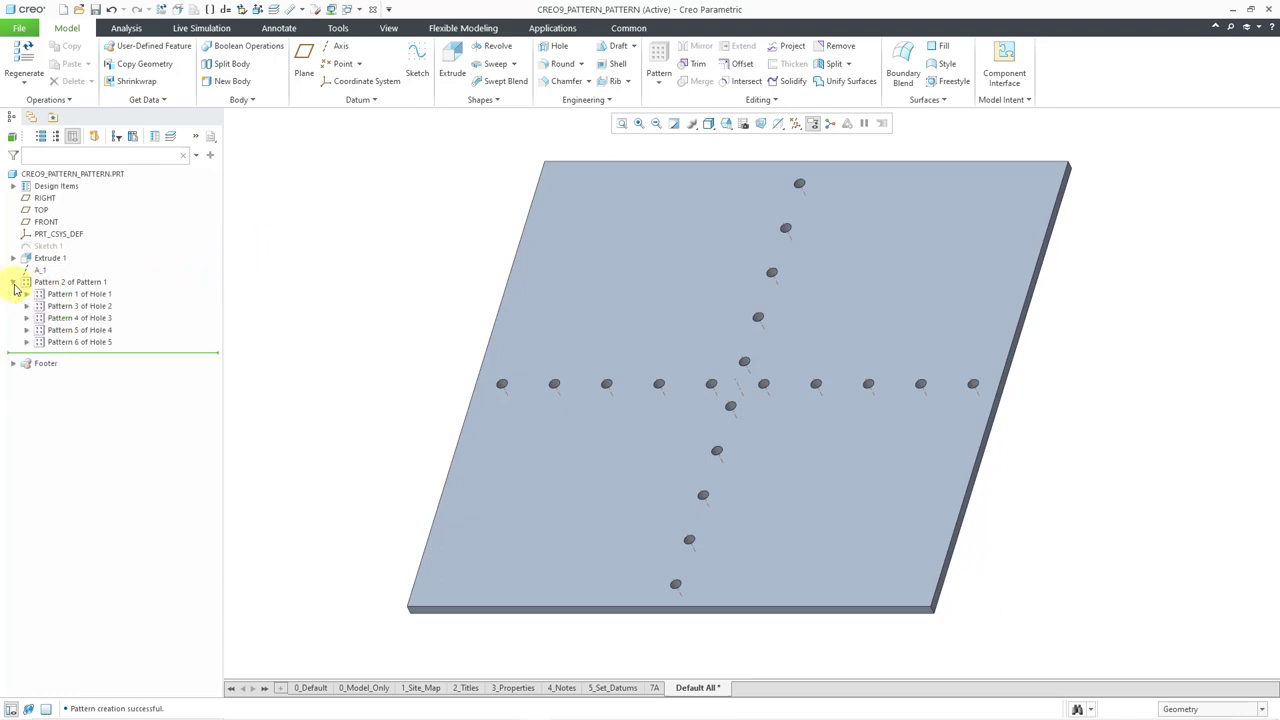
click(78, 296)
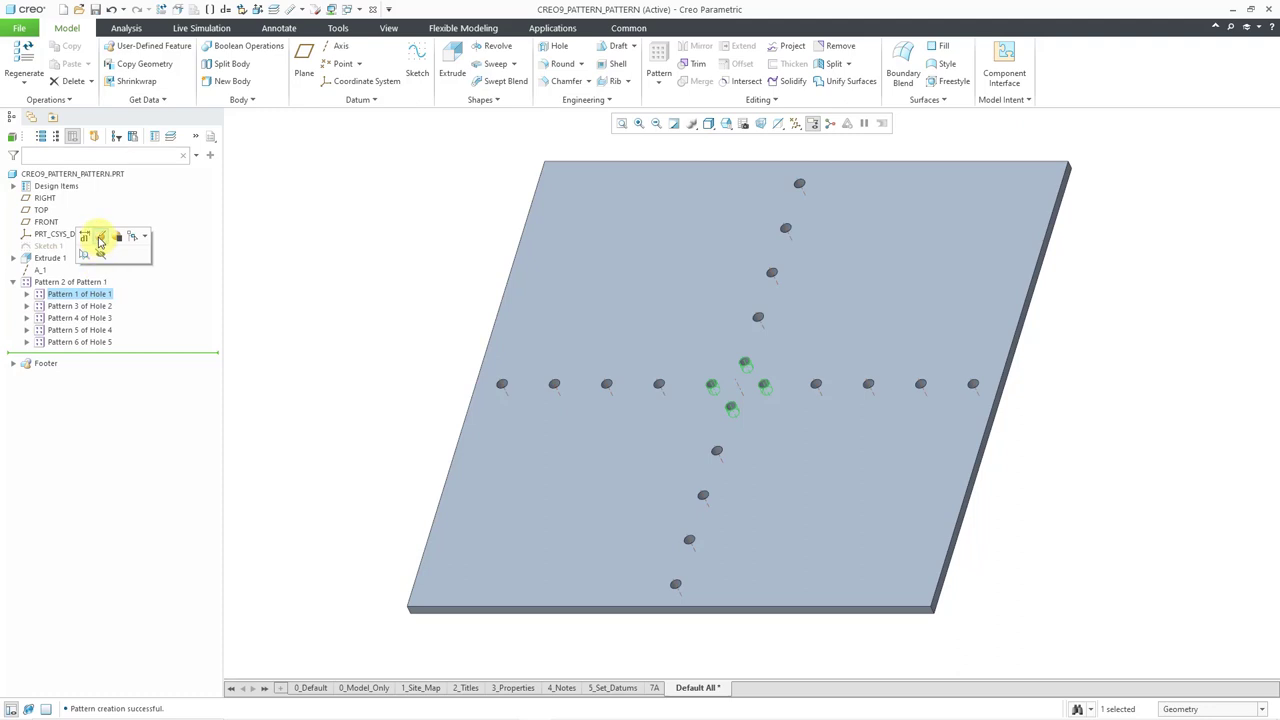
click(100, 236)
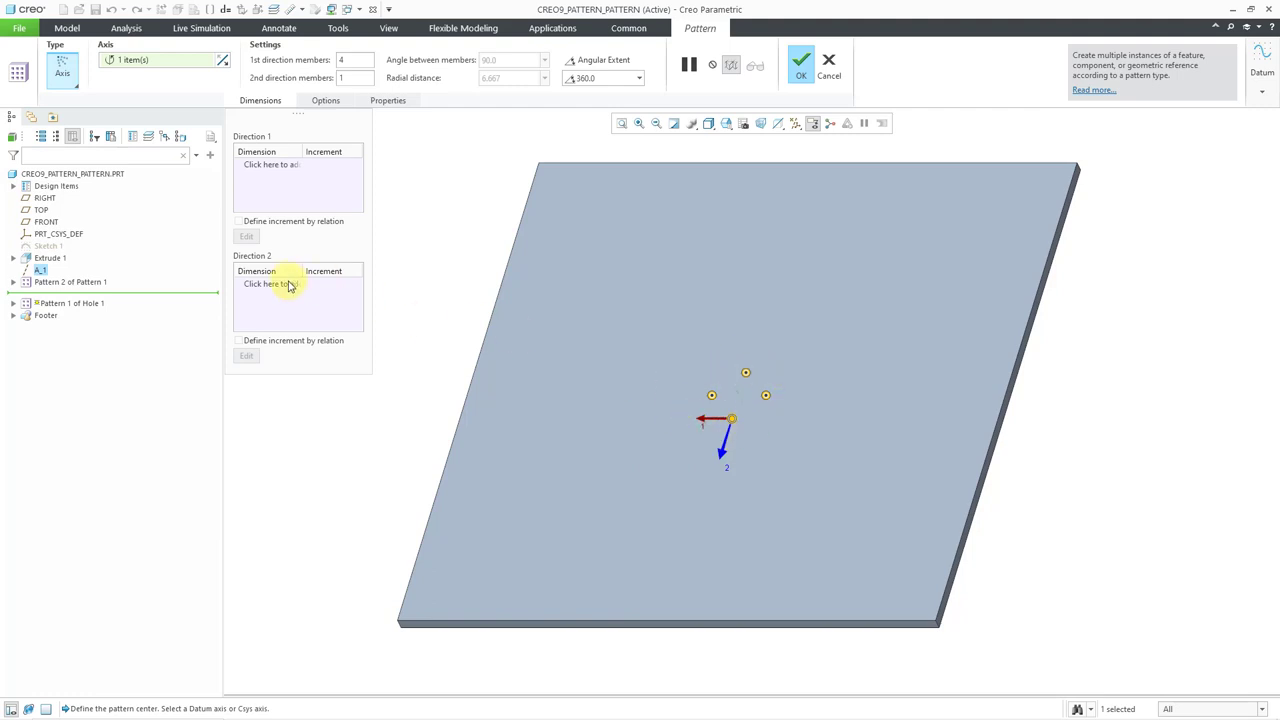
middle_click(399, 287)
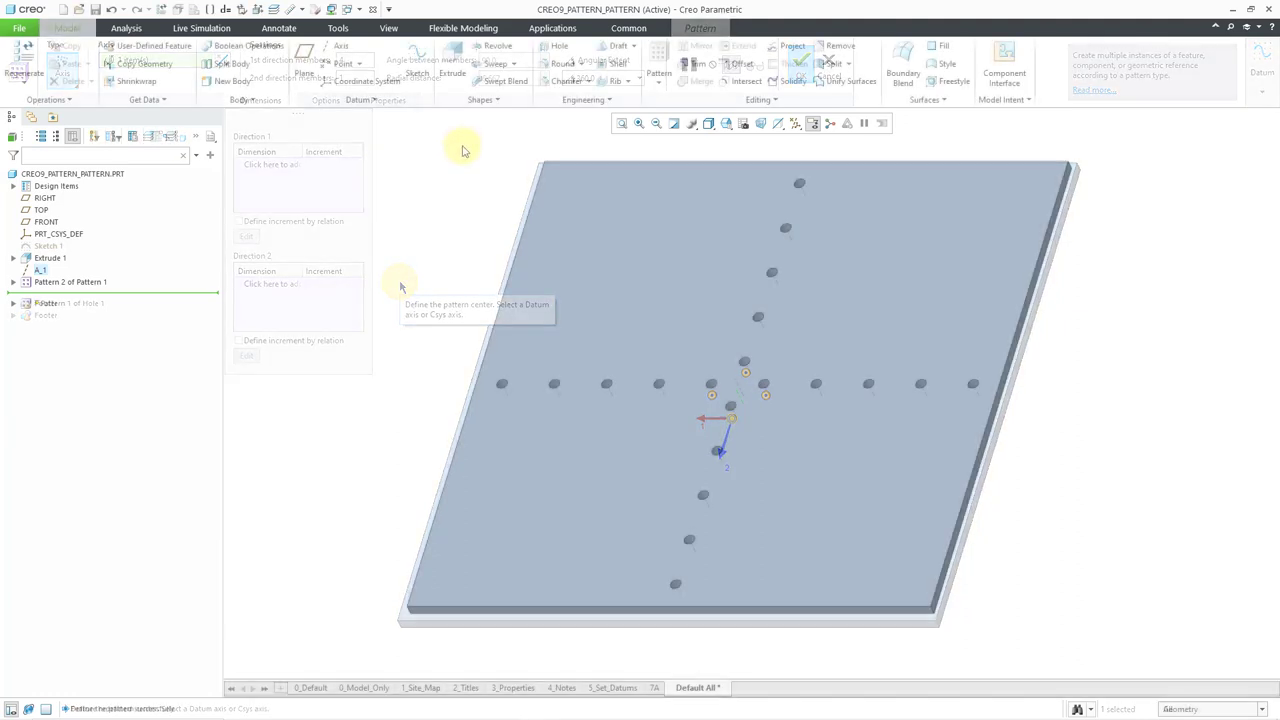
click(12, 283)
Redefine Pattern 1 of Hole 1 with 2 members instead of 4
click(80, 294)
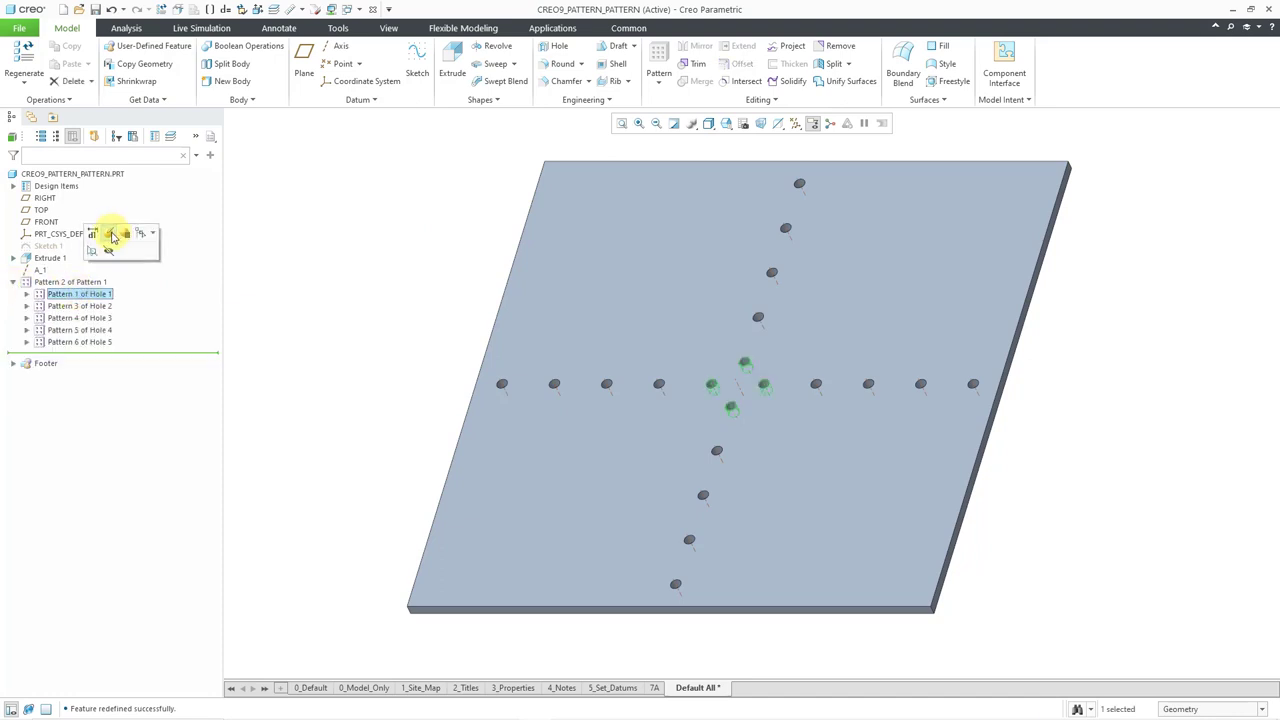
click(111, 236)
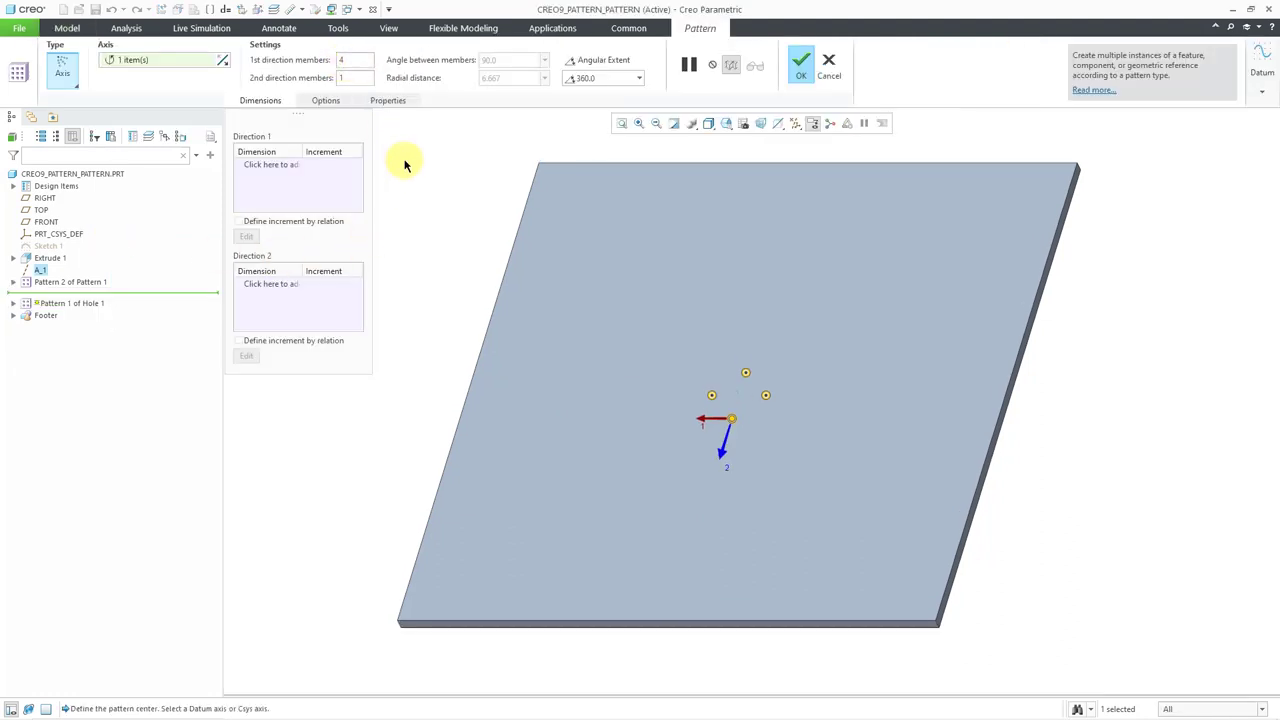
double_click(351, 59)
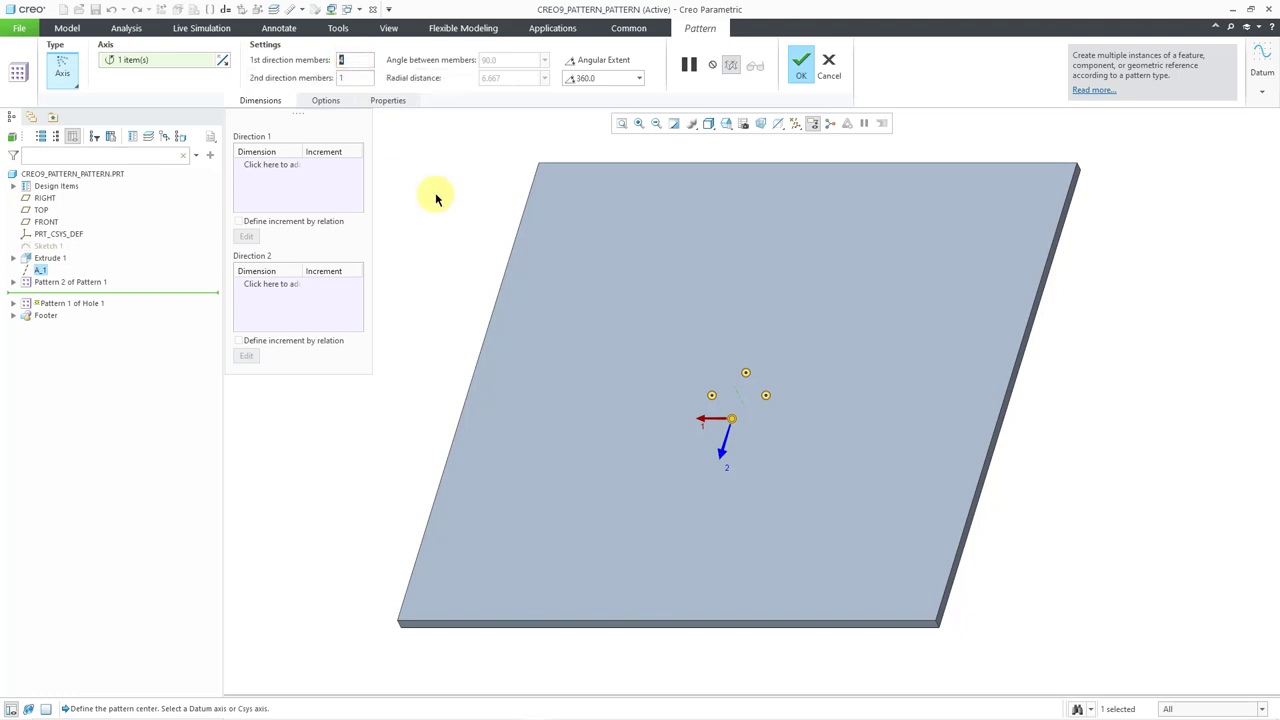
text(2)
key(Return)
click(801, 63)
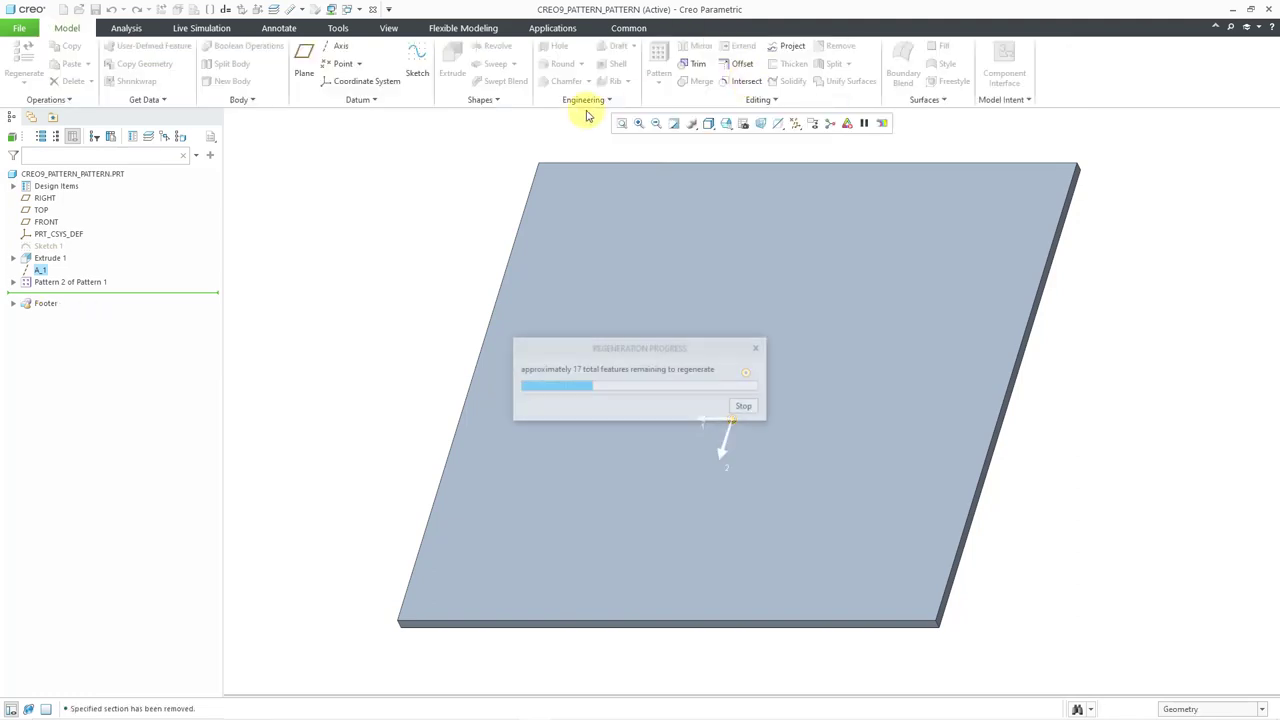
click(424, 191)
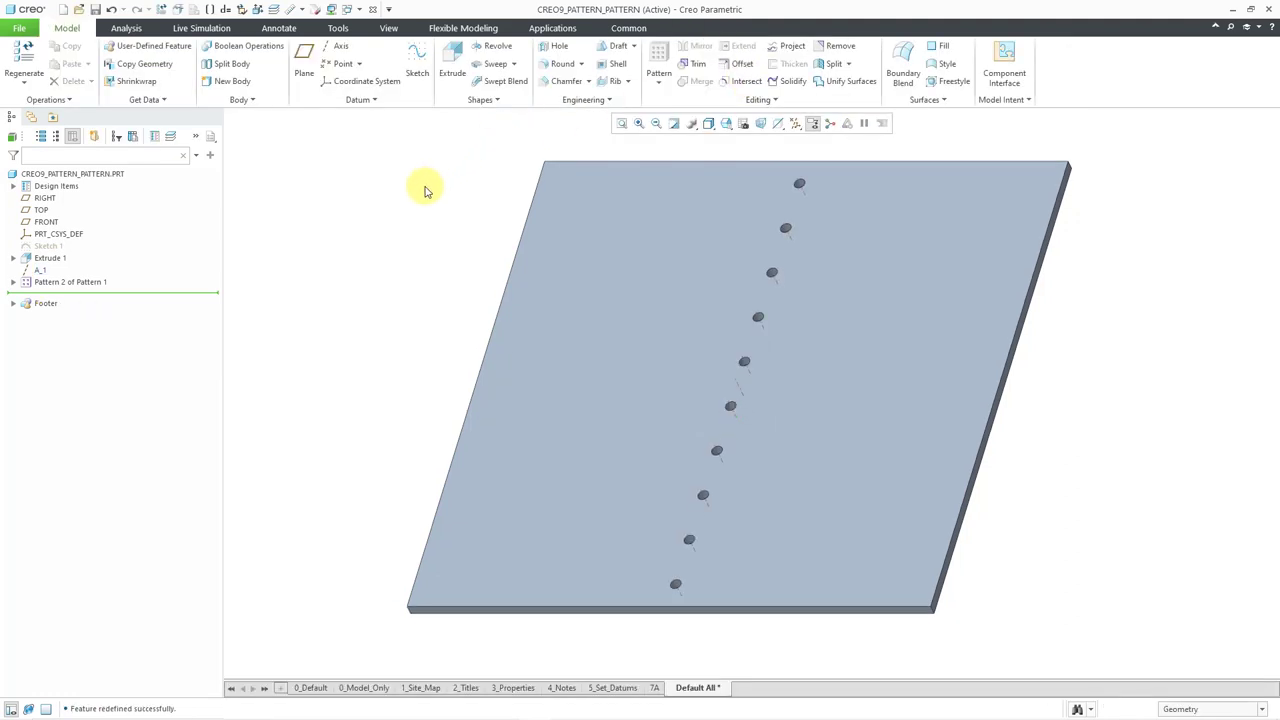
Open Pattern 2 of Pattern 1, leave it unchanged, and expand its members in the tree
click(70, 282)
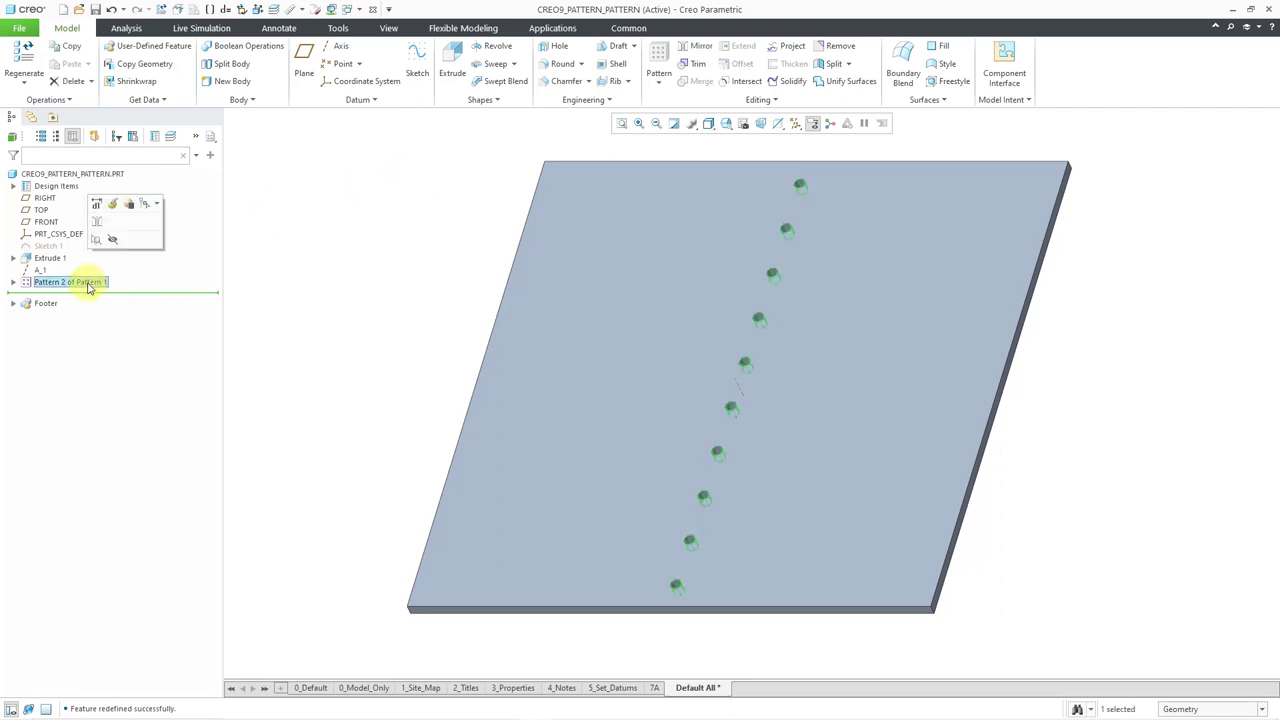
click(112, 204)
click(516, 70)
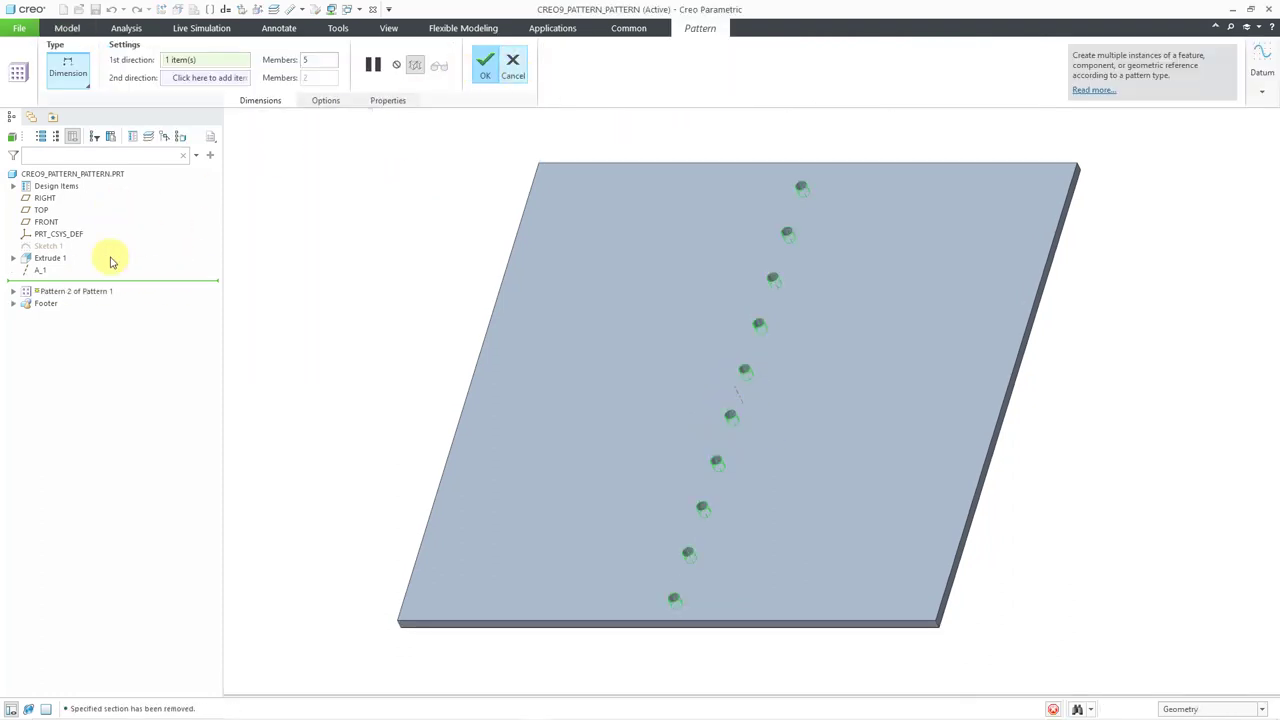
click(13, 282)
Reopen Pattern 1 of Hole 1 and try 1 member, dismissing the out-of-range warning
click(80, 295)
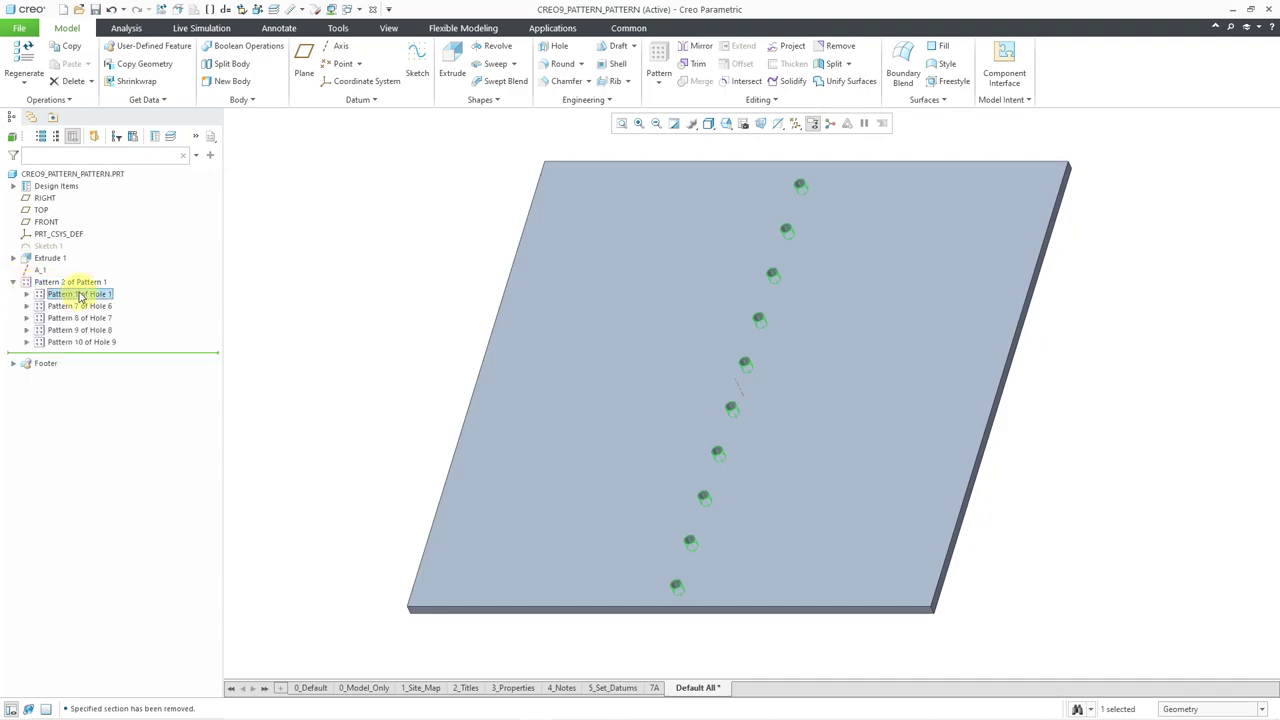
click(109, 236)
click(60, 270)
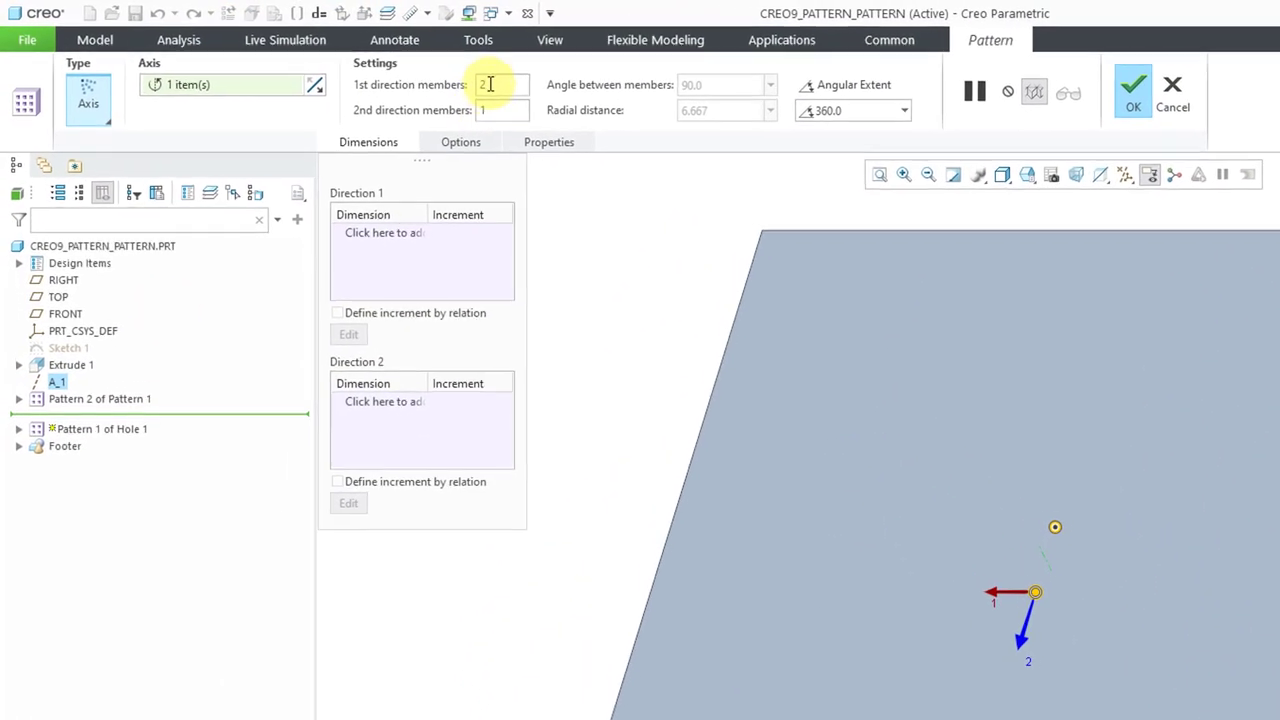
double_click(345, 60)
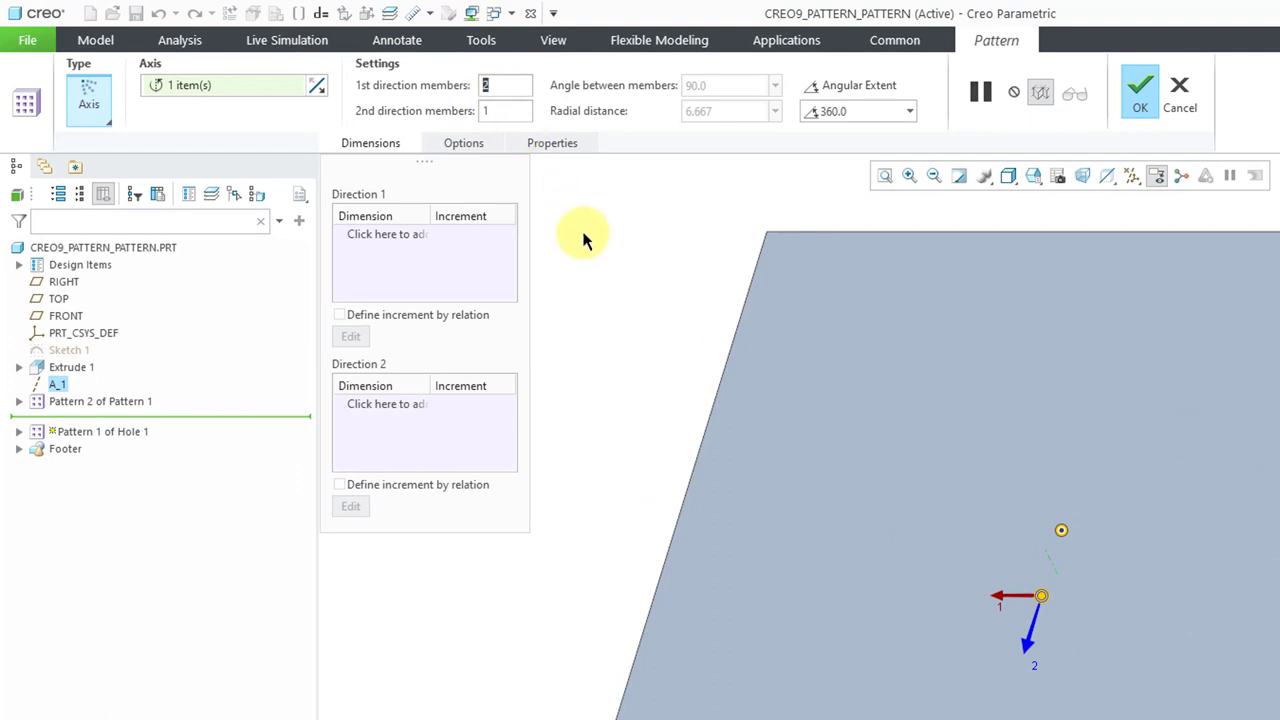
text(1)
key(Return)
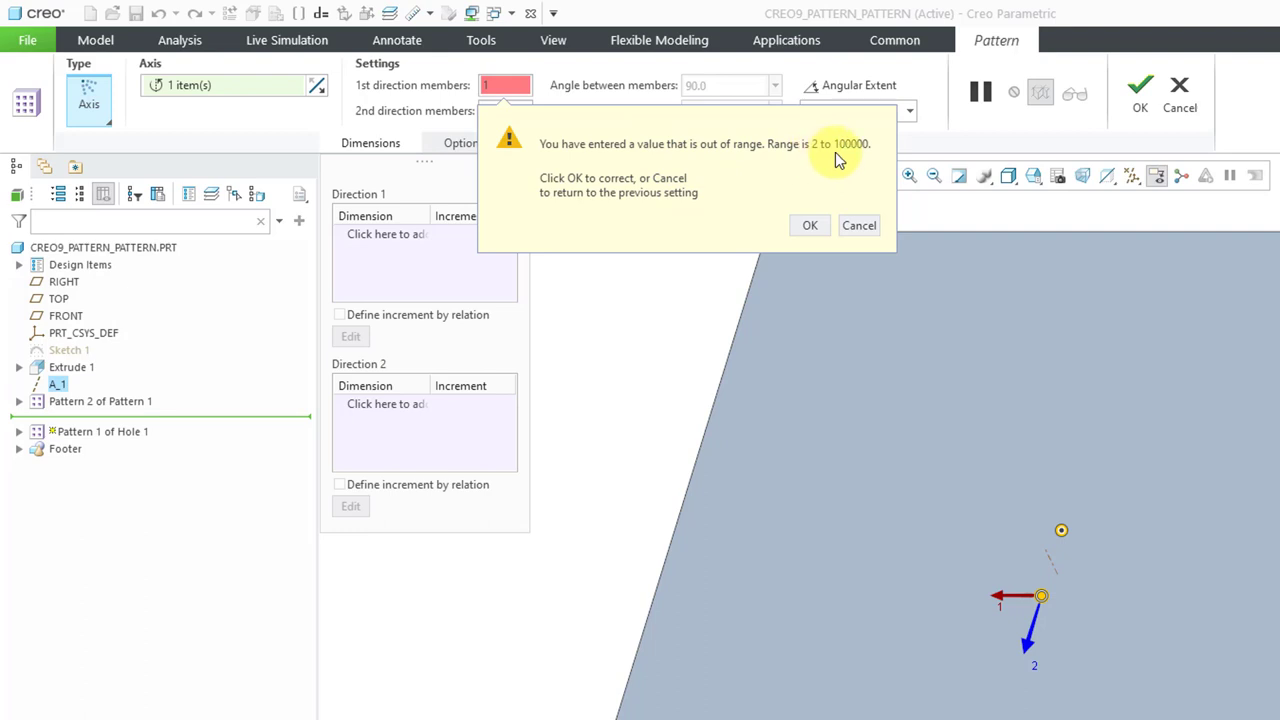
click(810, 227)
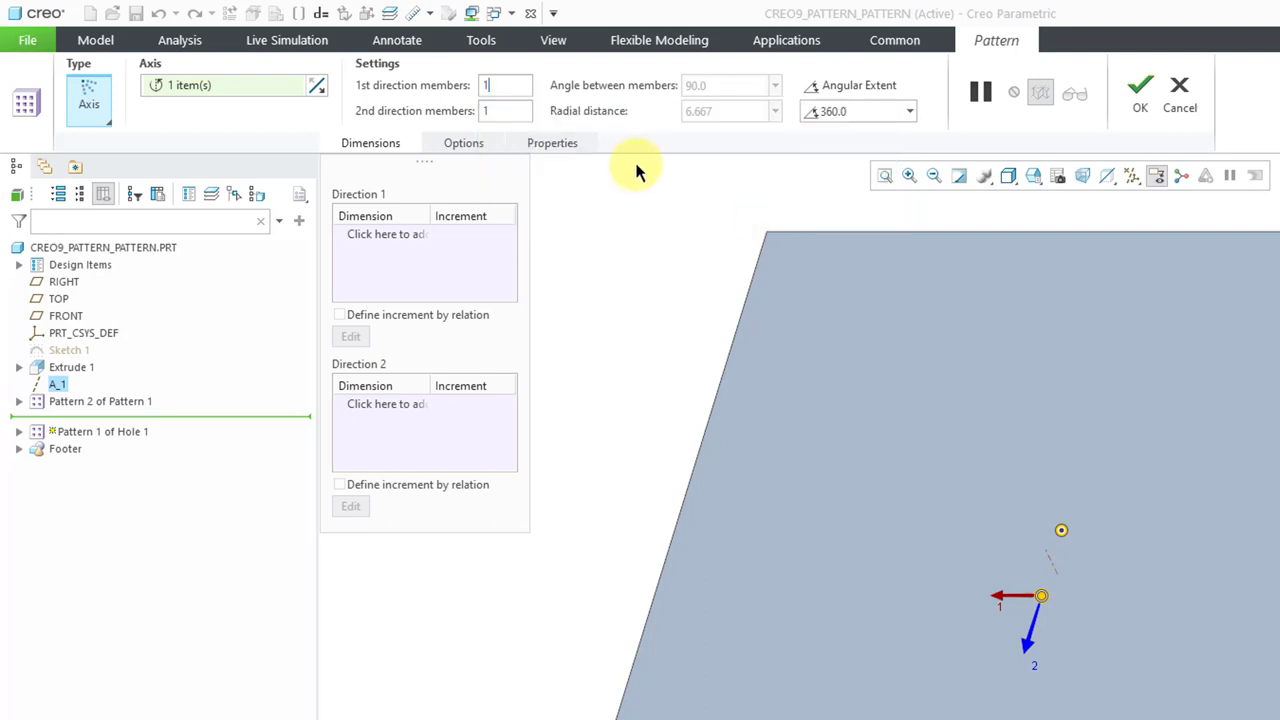
Set the inner pattern to 4 members and confirm the redefinition
text(4)
key(Return)
click(1138, 92)
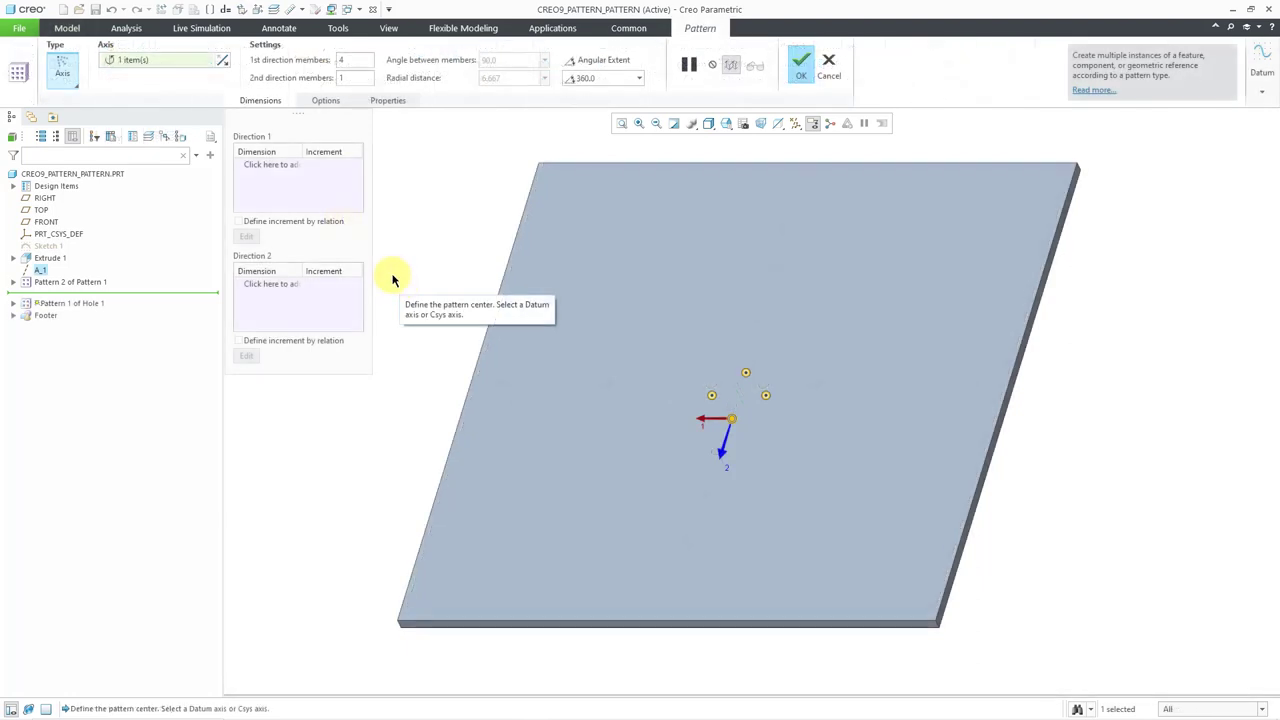
click(801, 63)
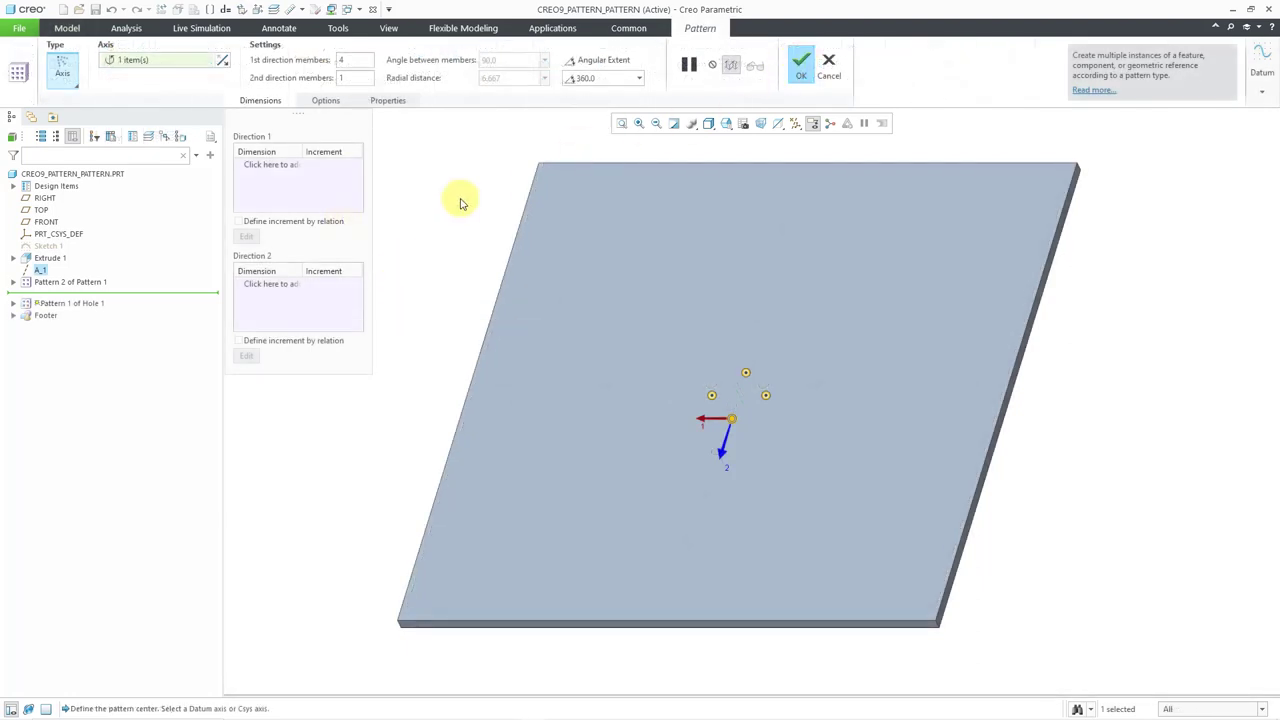
click(433, 211)
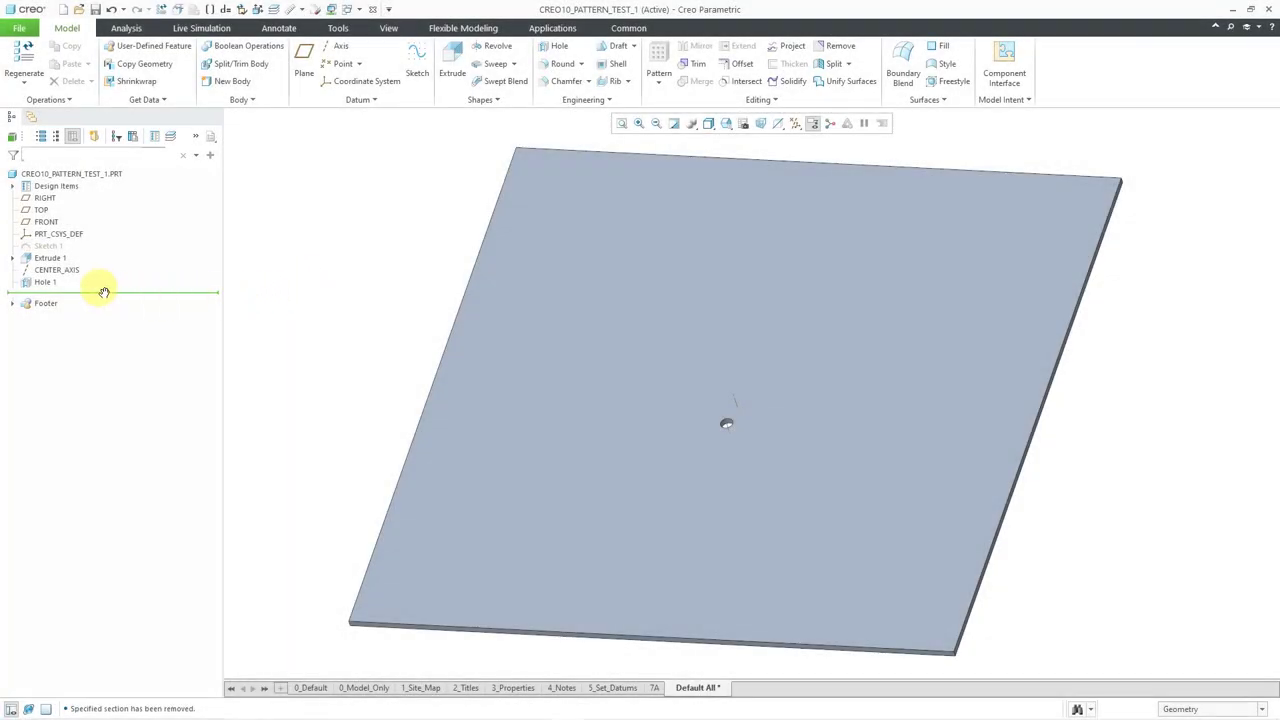
Axis-pattern Hole 1 about CENTER_AXIS: four holes over 360° at radial distance 25
click(47, 283)
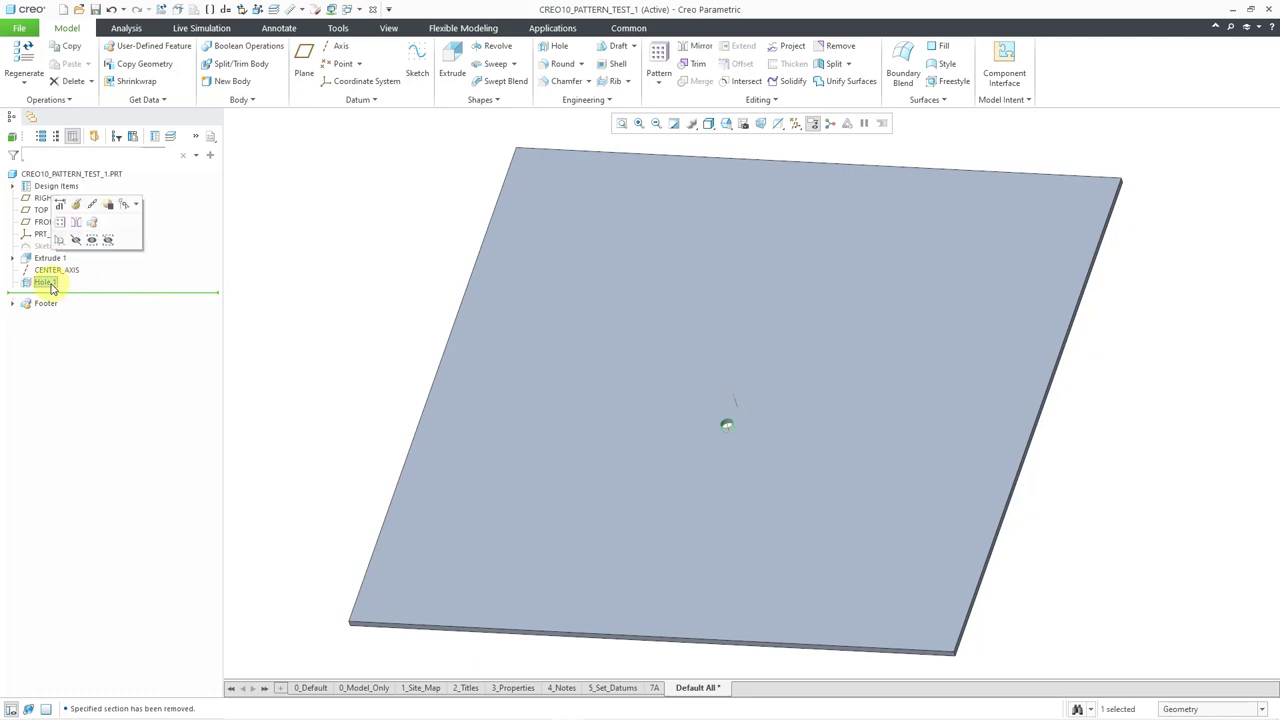
click(62, 225)
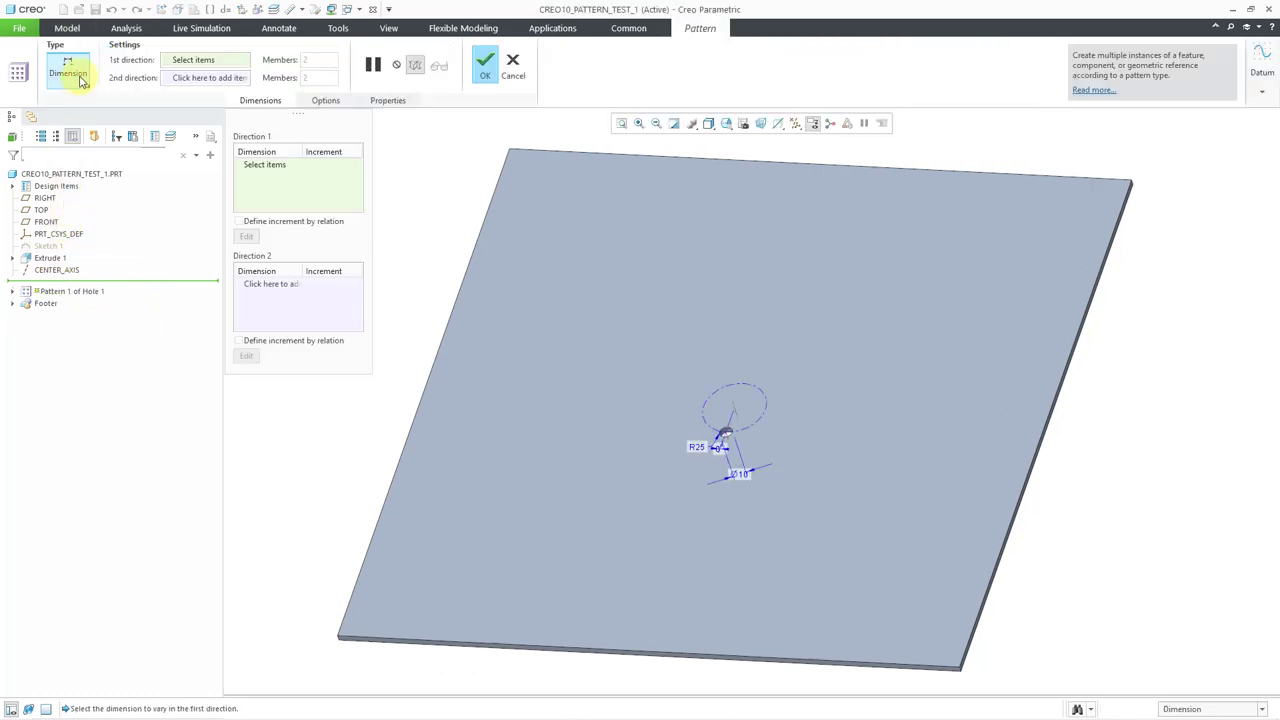
click(80, 80)
click(77, 126)
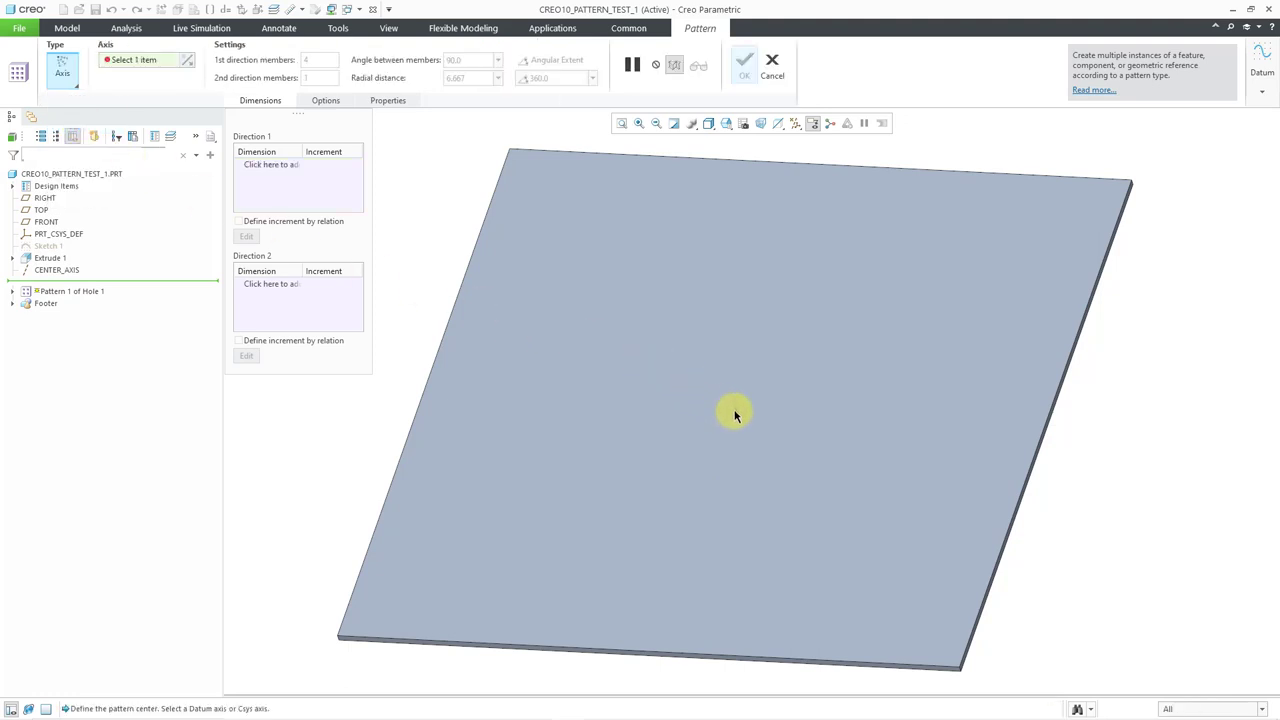
click(735, 414)
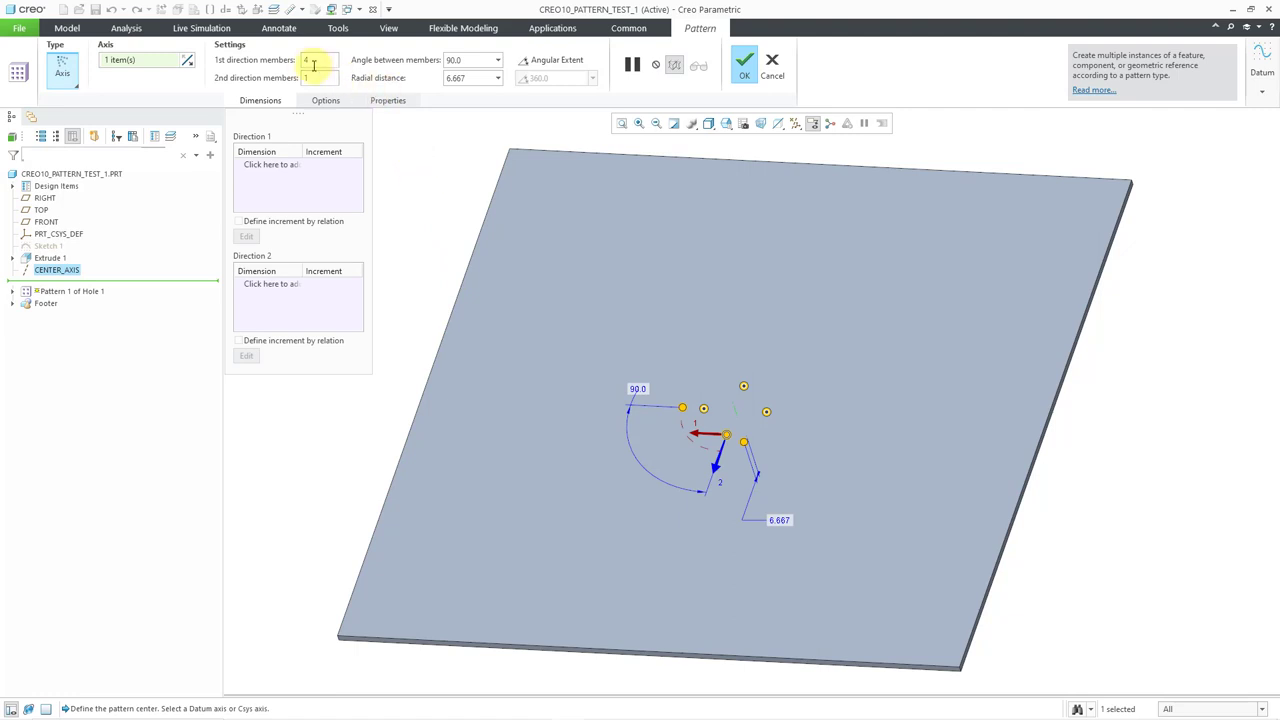
click(540, 62)
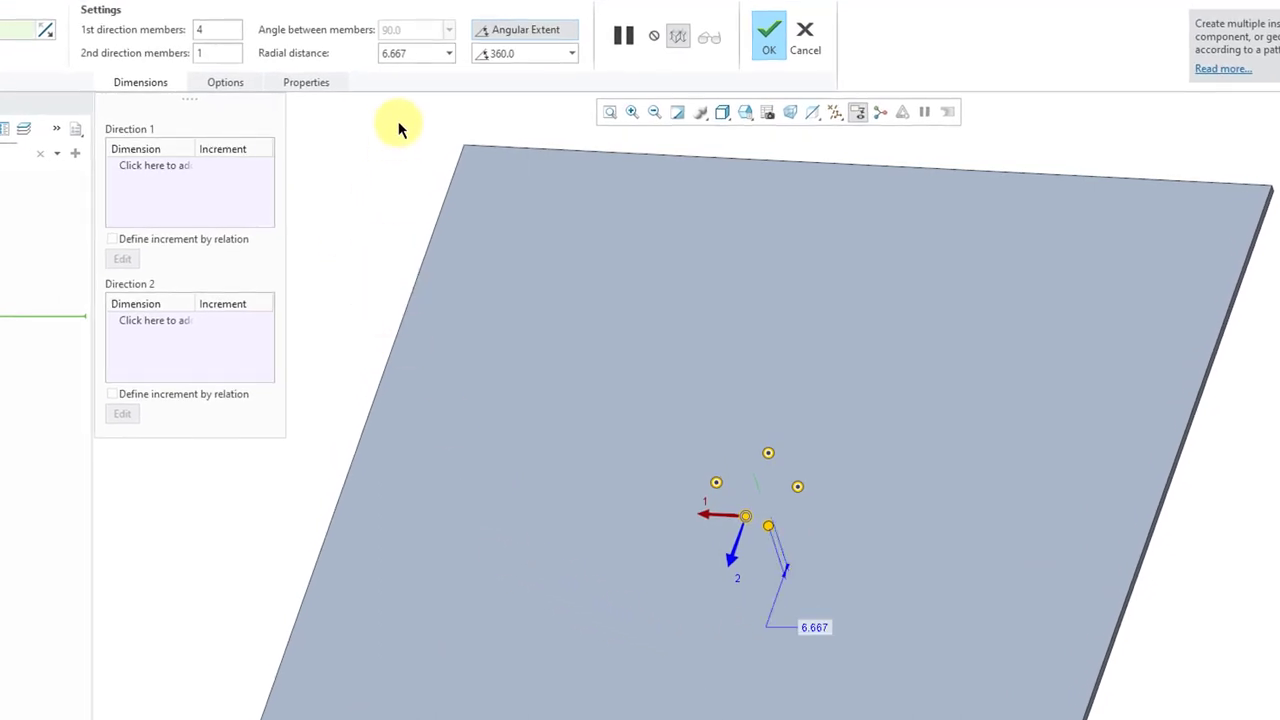
double_click(400, 53)
text(25)
key(Return)
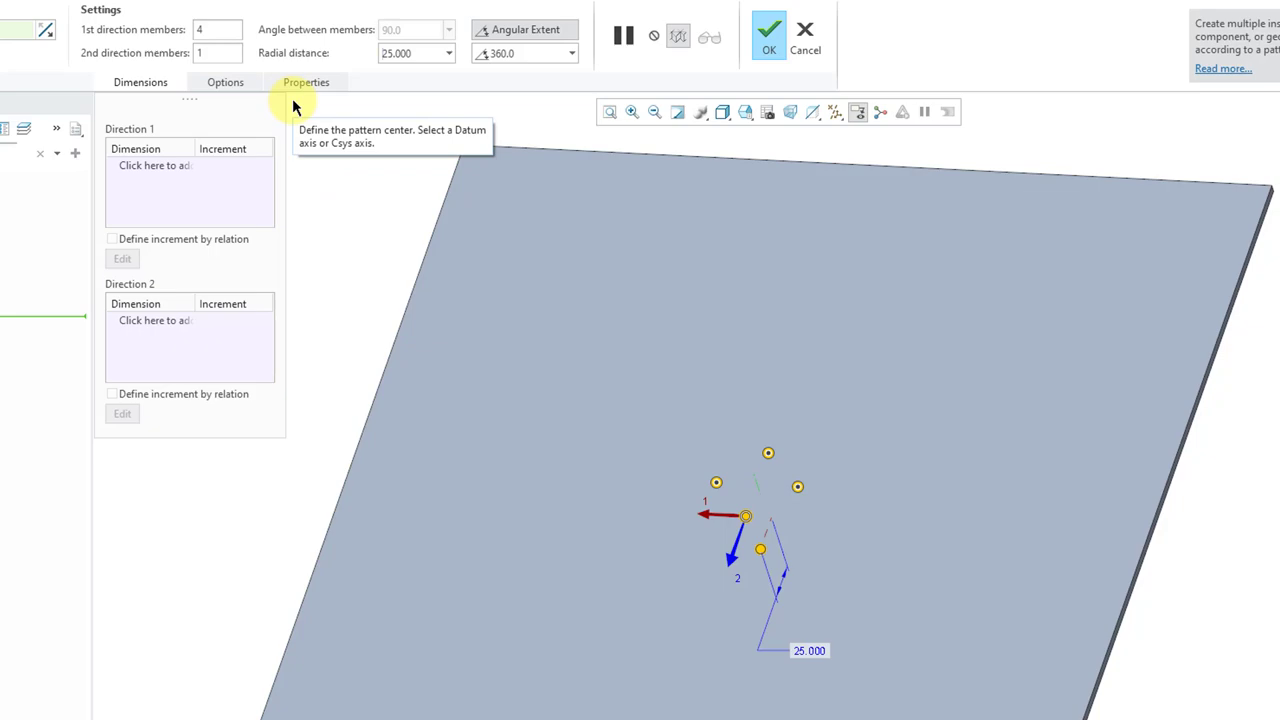
click(769, 40)
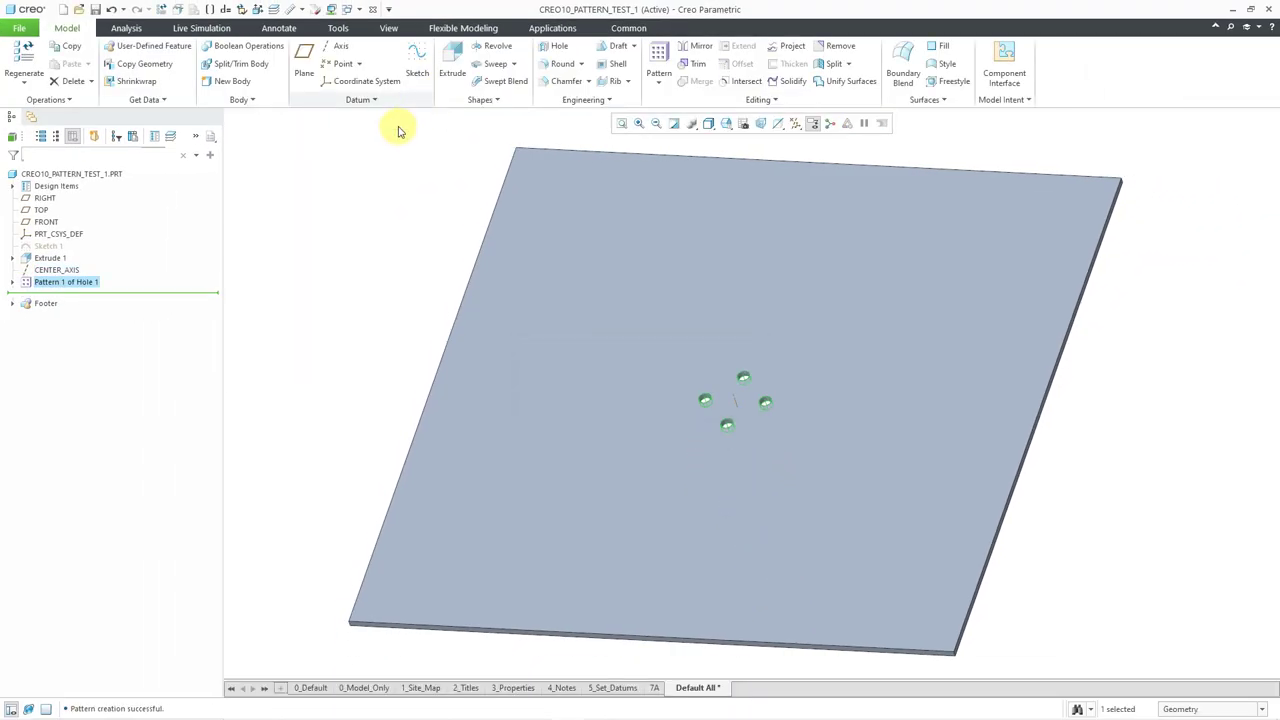
click(398, 203)
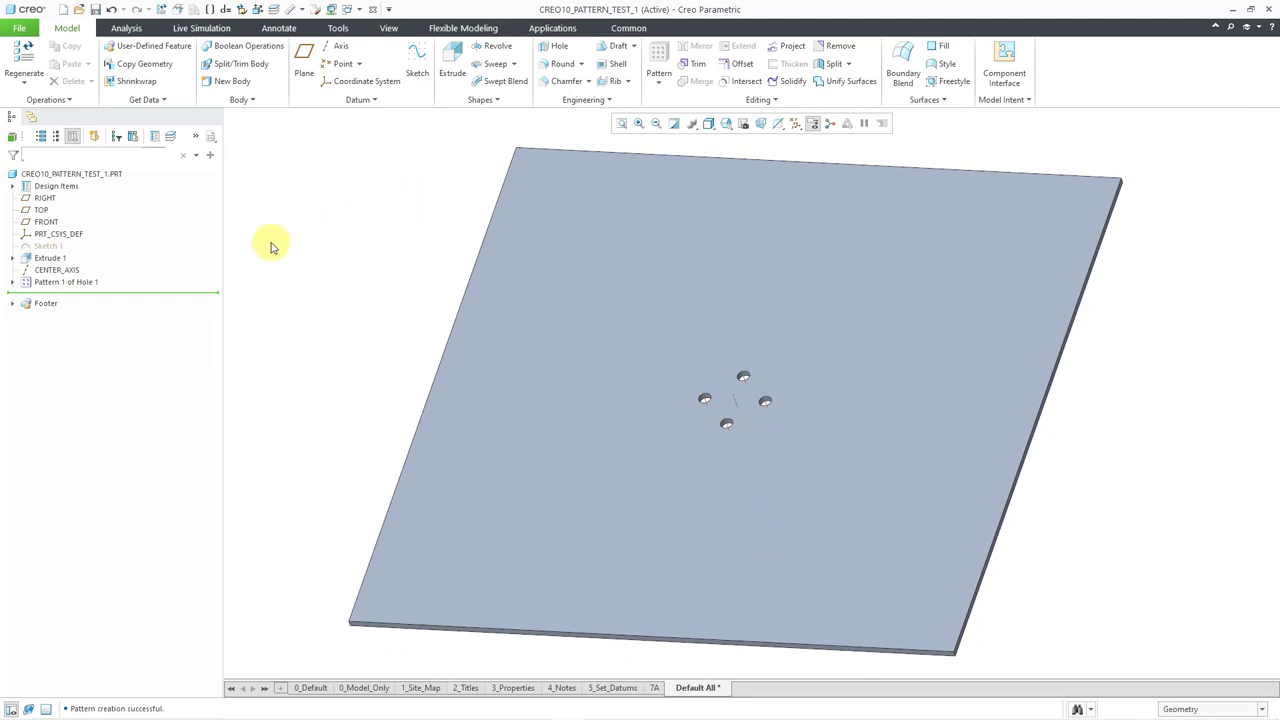
Start a dimension pattern of Pattern 1 of Hole 1, removing d152 from the first direction
click(76, 285)
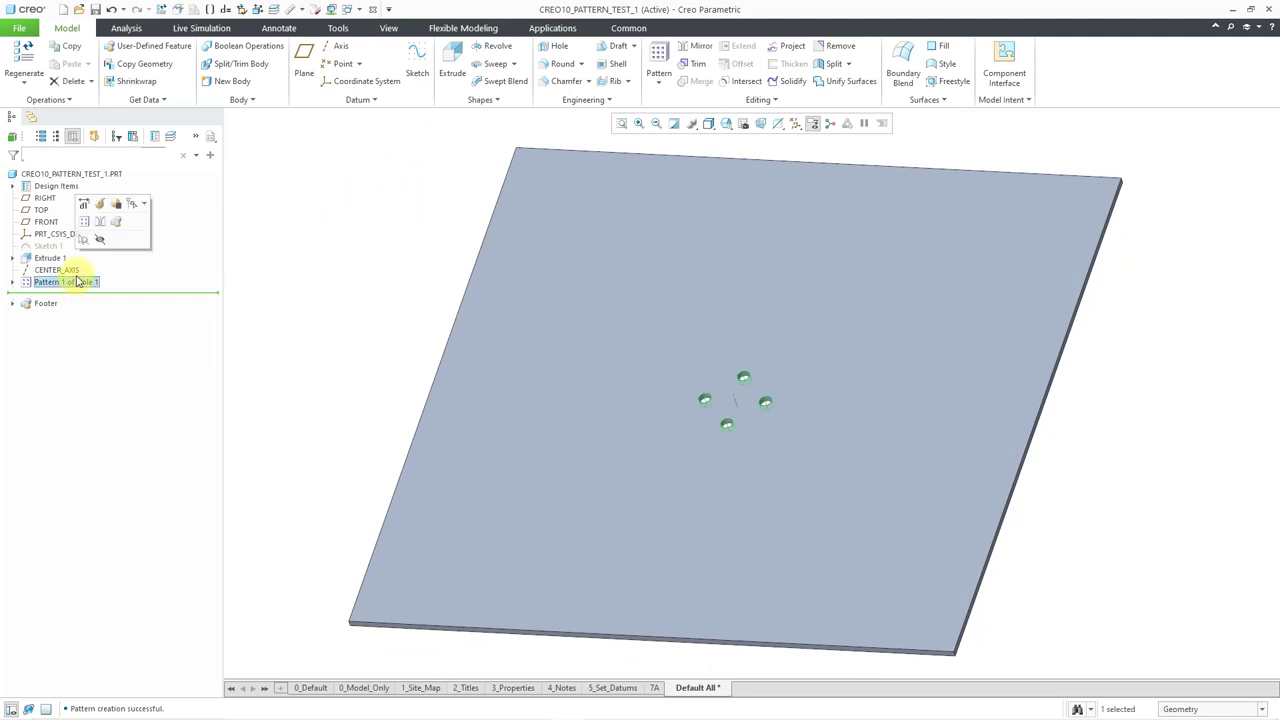
click(85, 224)
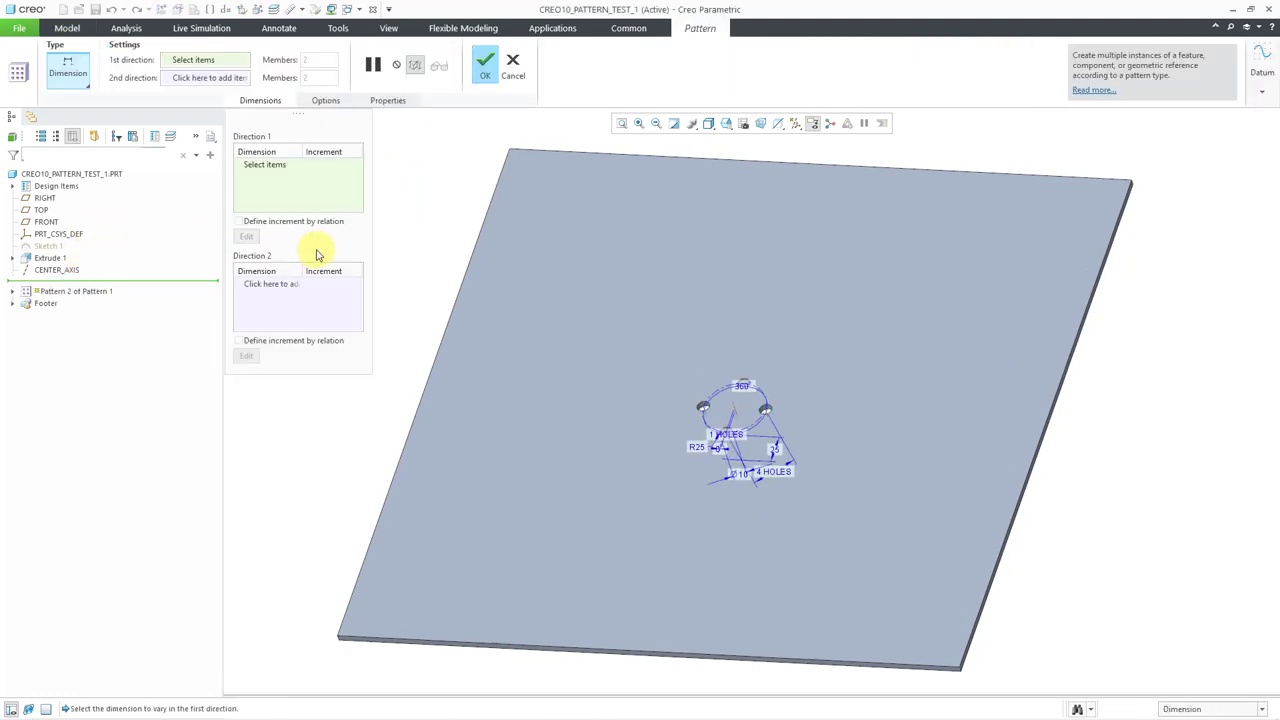
scroll(731, 426, down, 5)
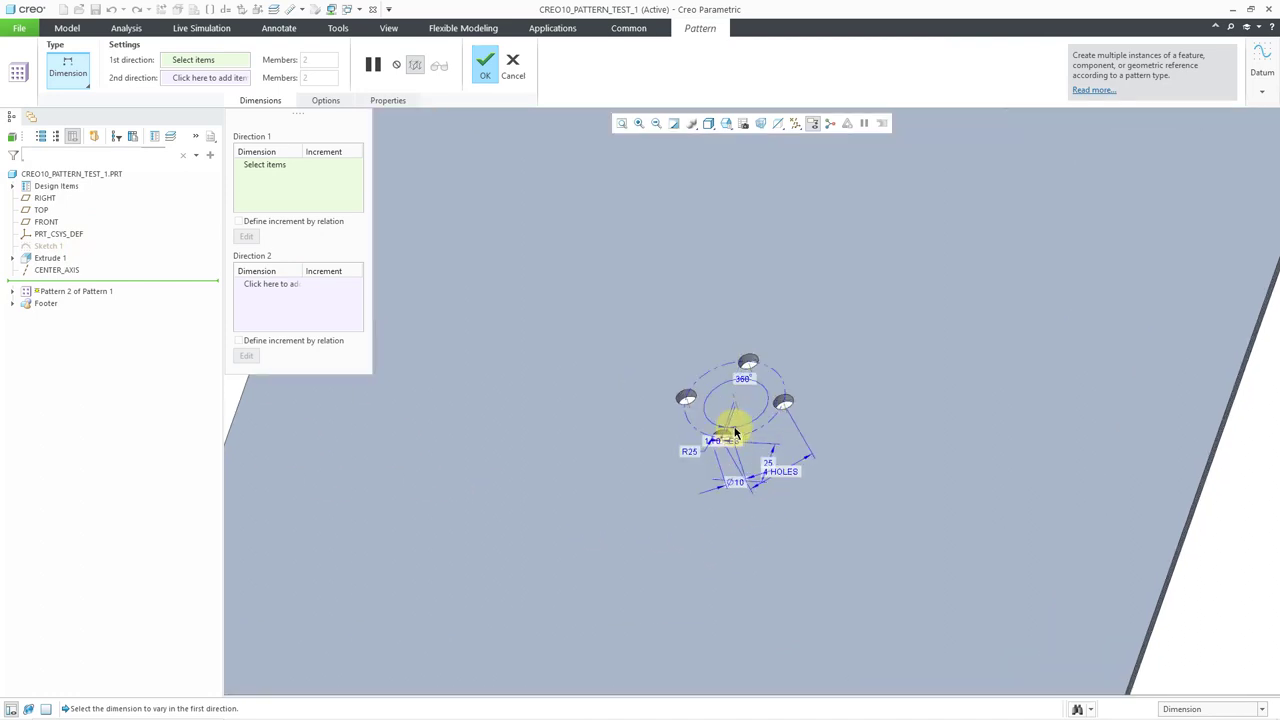
scroll(722, 389, down, 3)
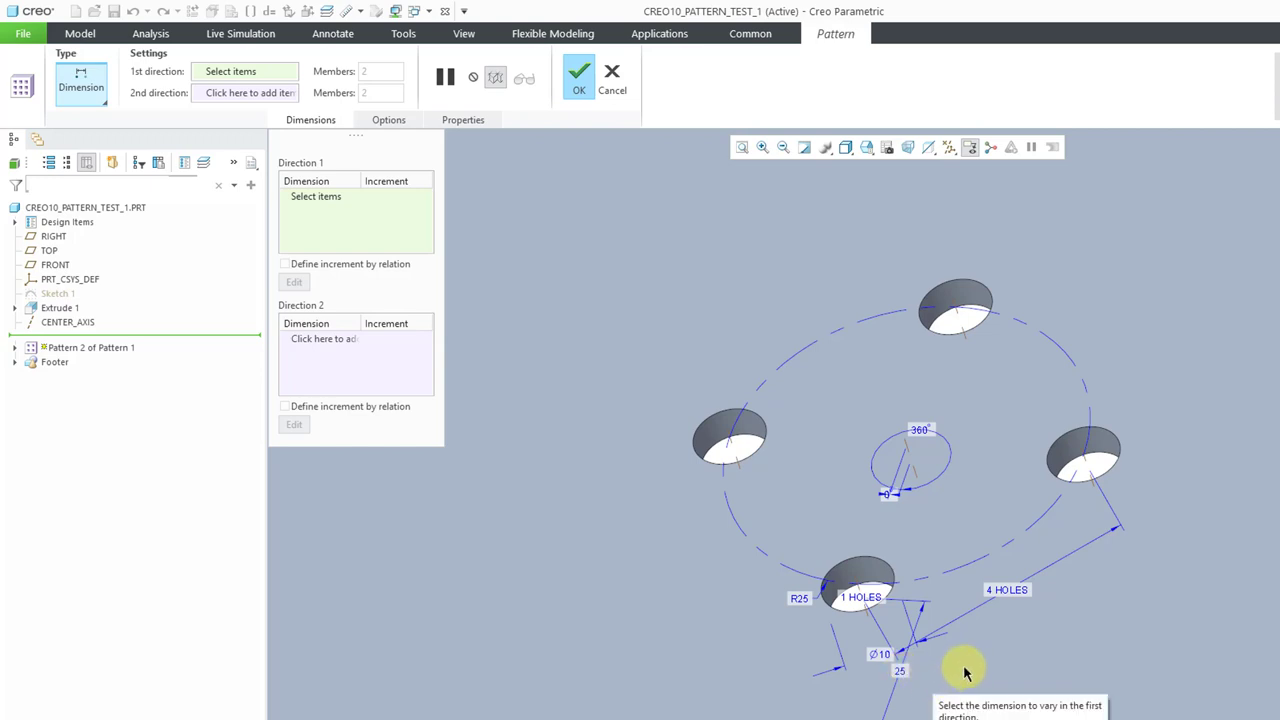
click(900, 675)
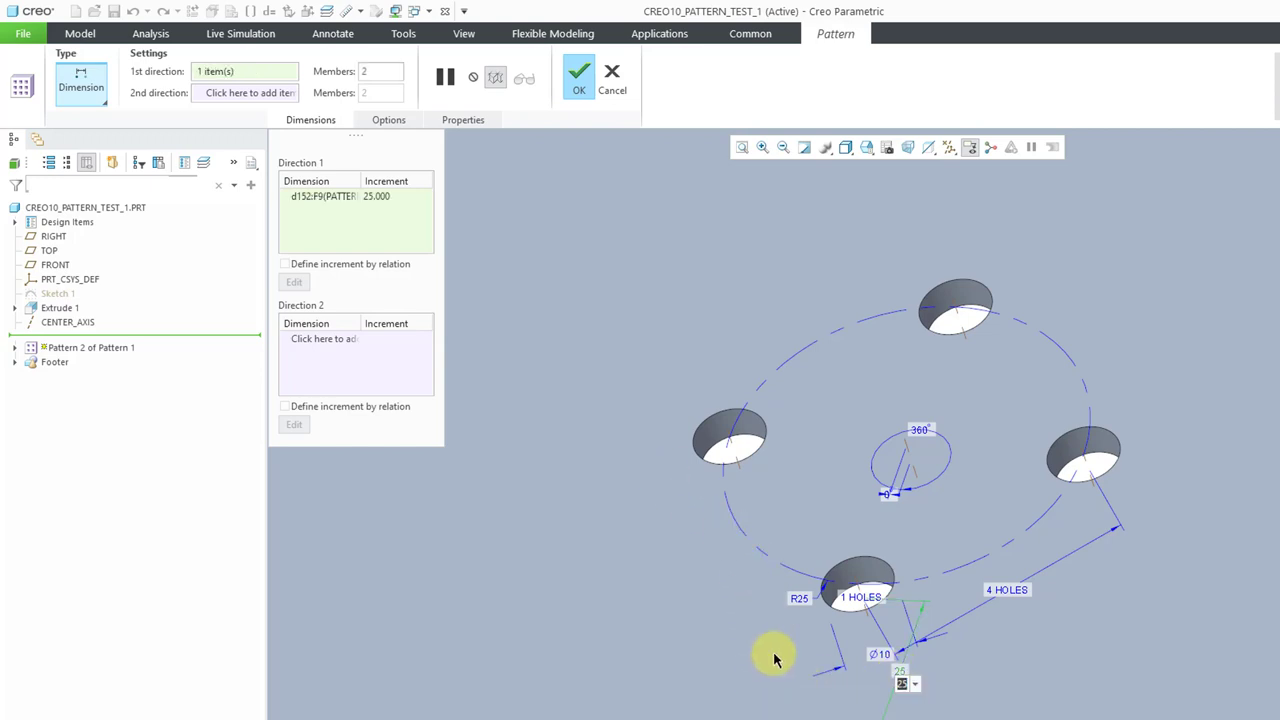
right_click(330, 198)
click(357, 203)
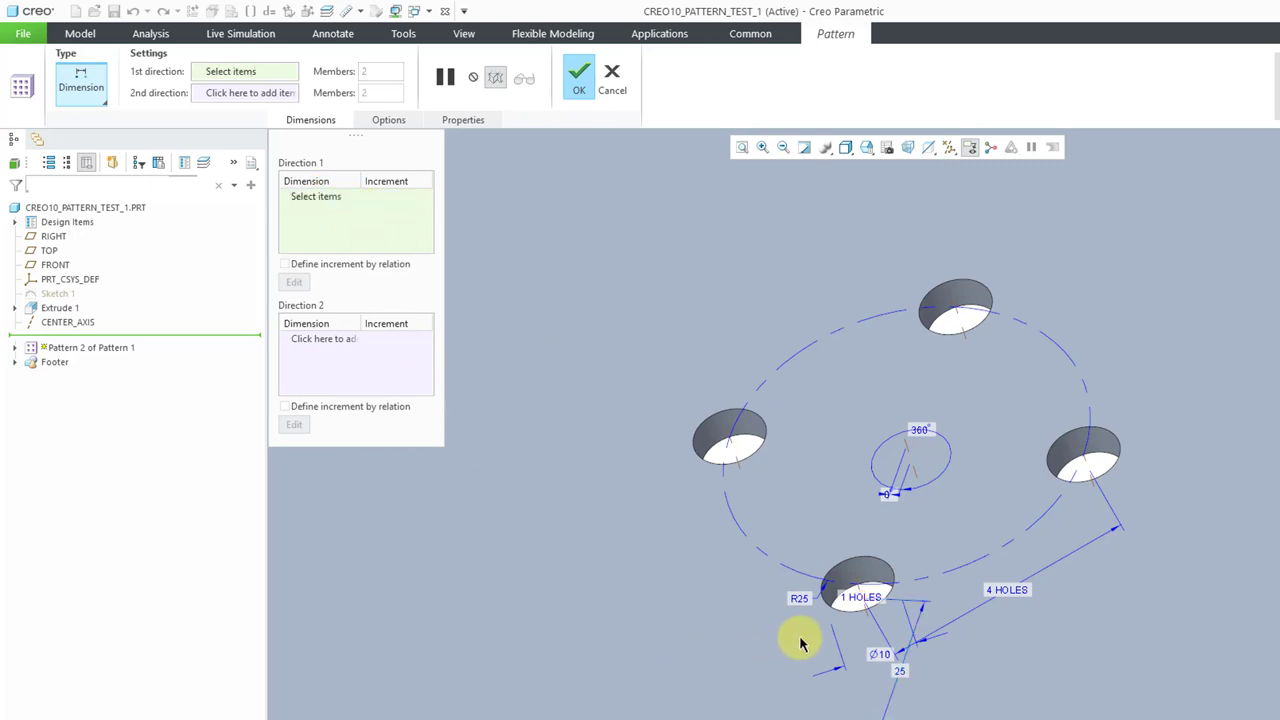
Vary the R25 ring radius by 50 and the 4 HOLES count, then confirm the pattern
click(803, 599)
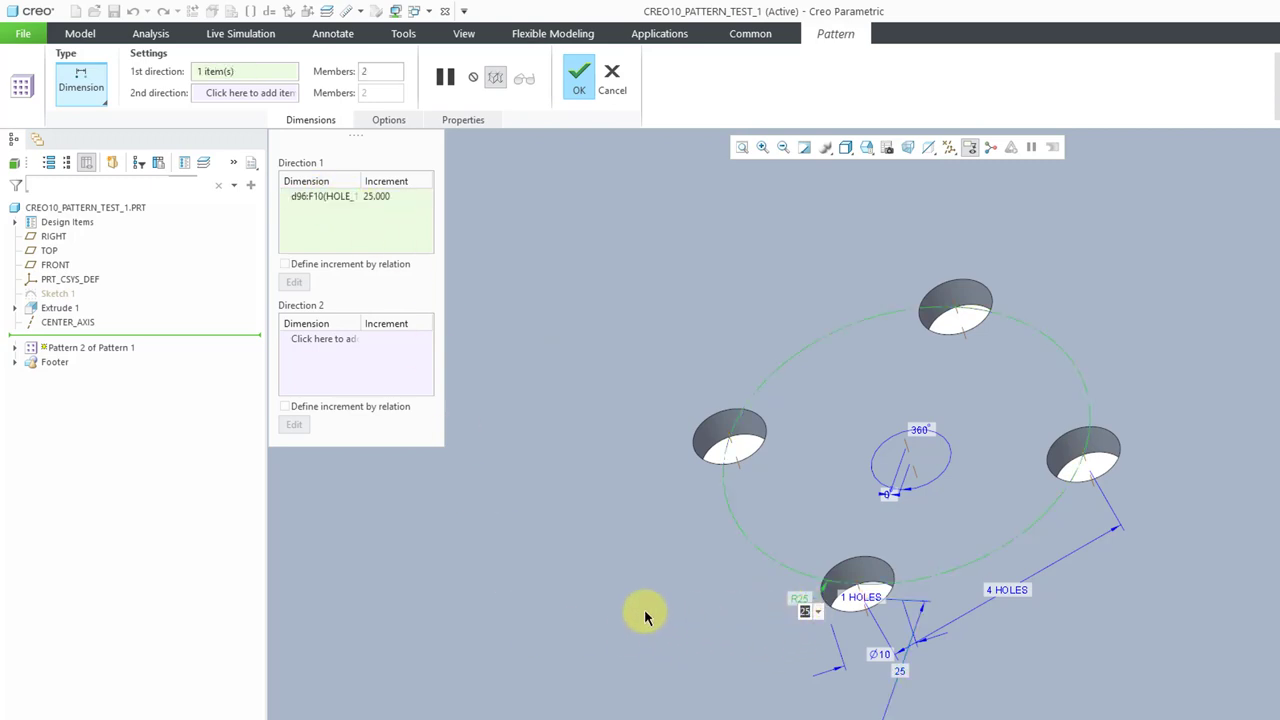
text(50)
key(Return)
click(988, 593)
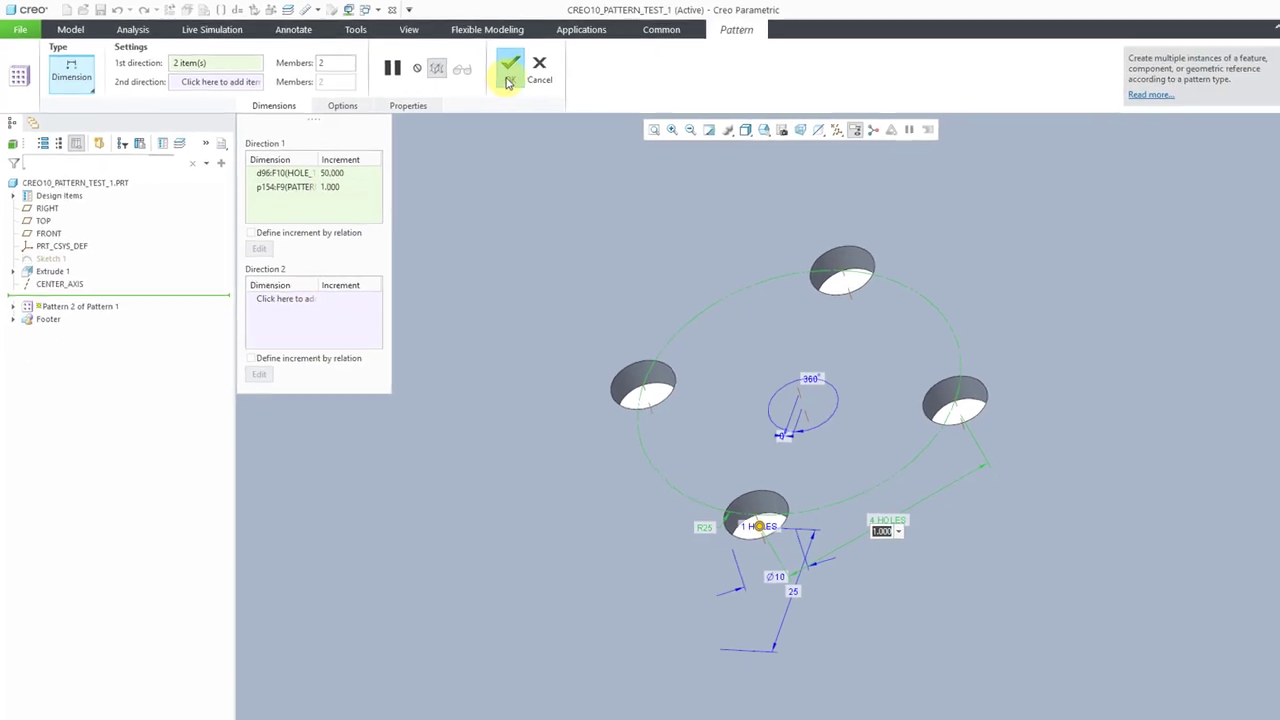
click(509, 80)
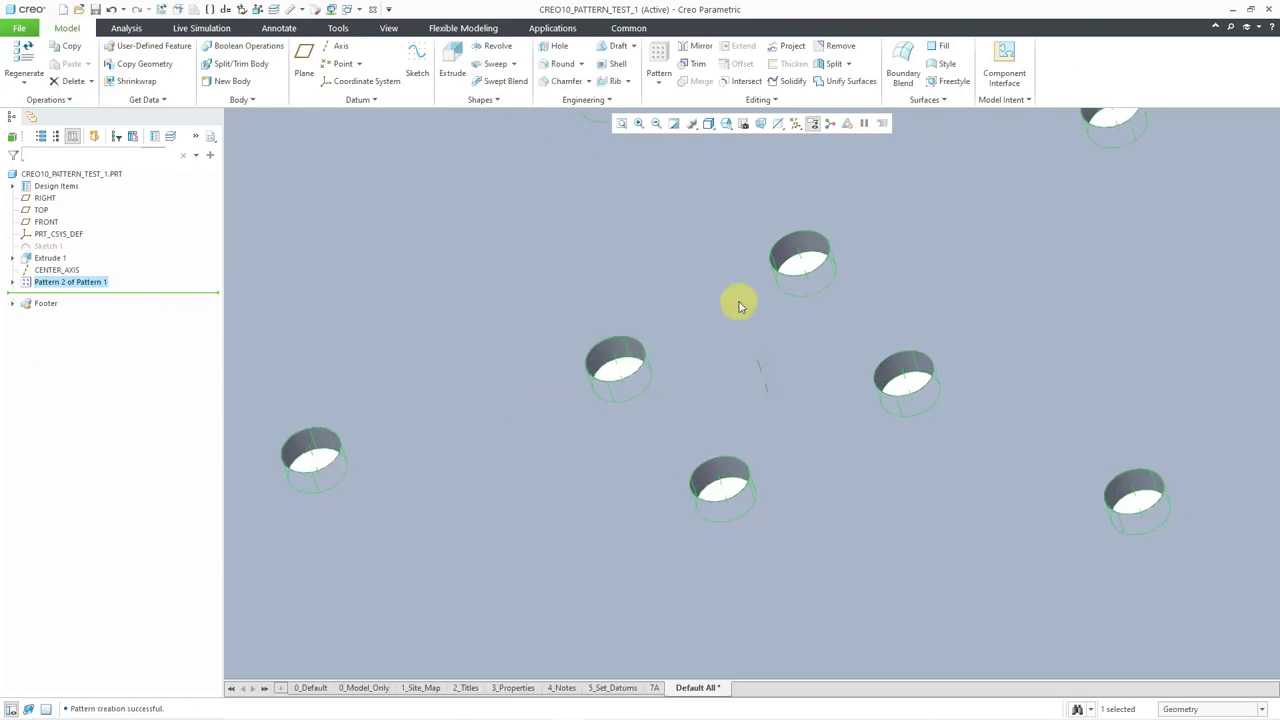
Reopen Pattern 2 of Pattern 1 and set it to 5 members
scroll(845, 383, down, 5)
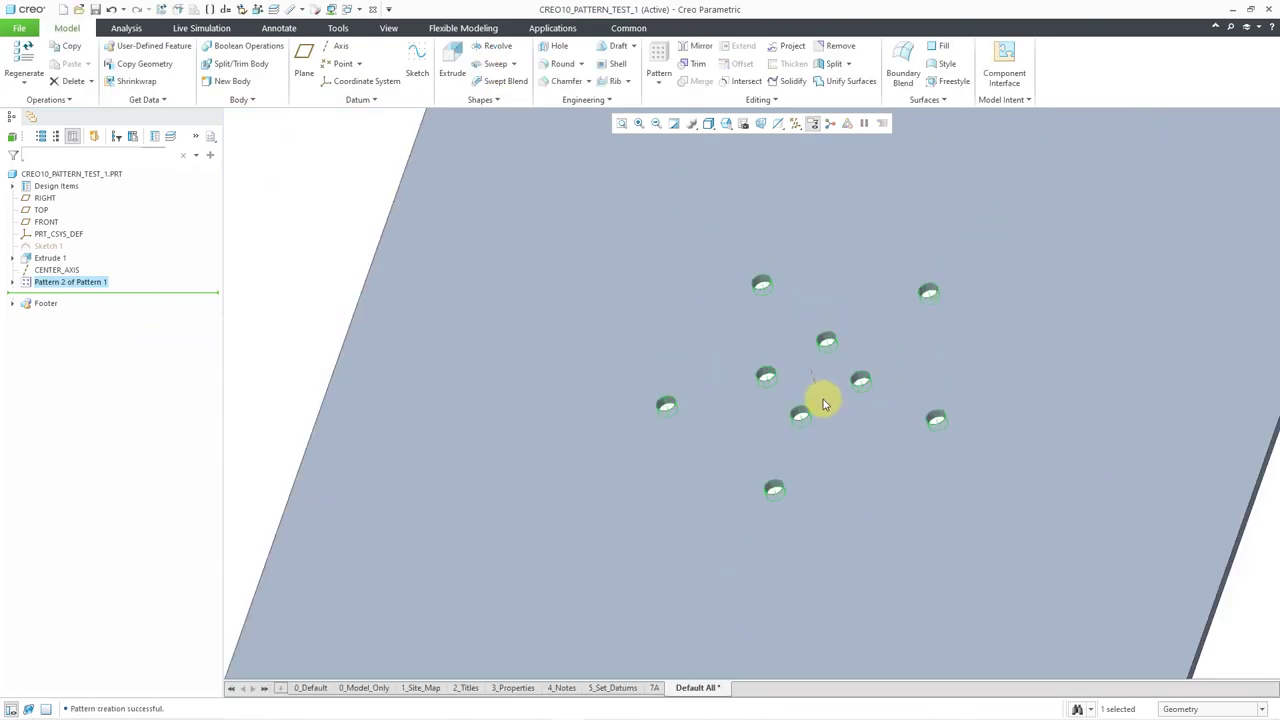
click(303, 210)
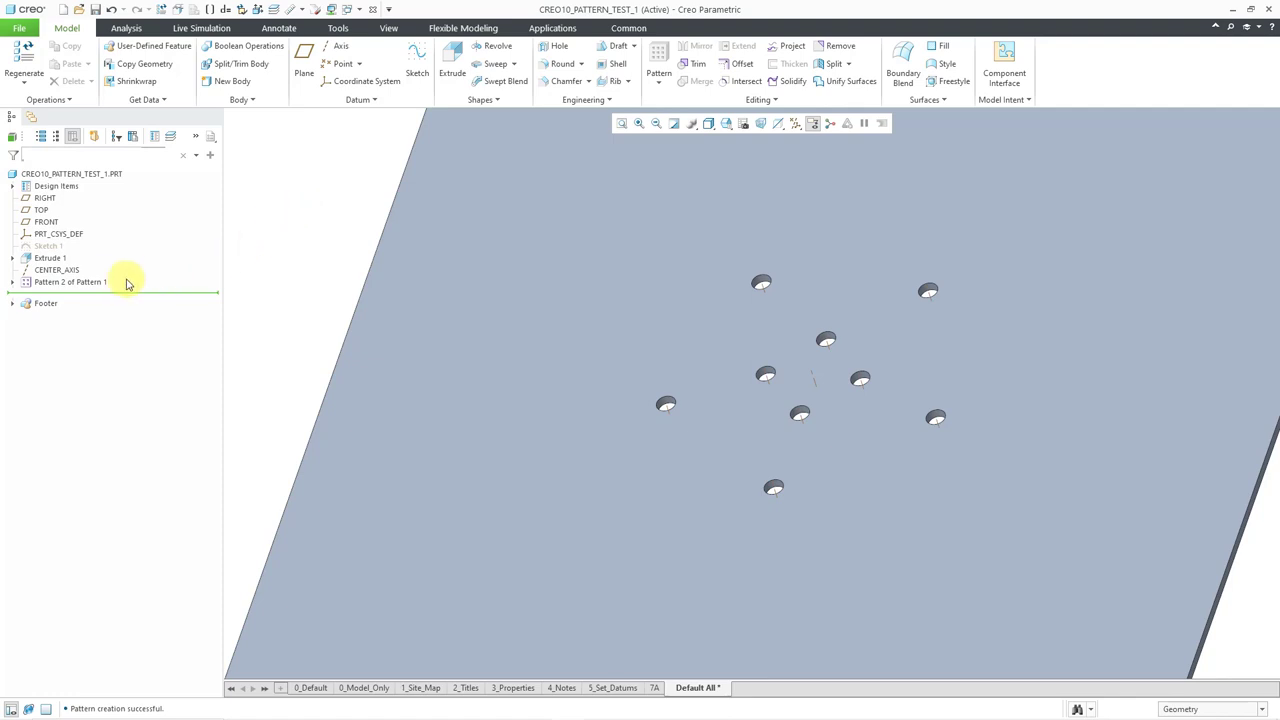
click(87, 284)
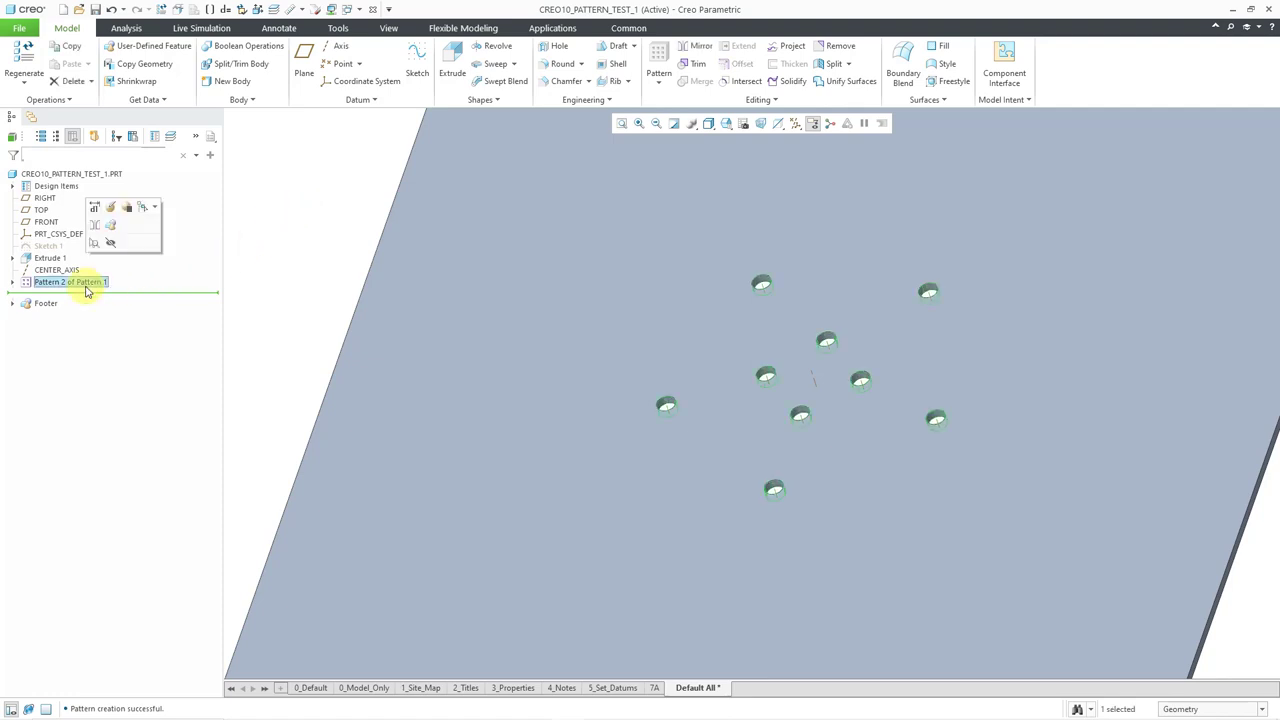
click(111, 207)
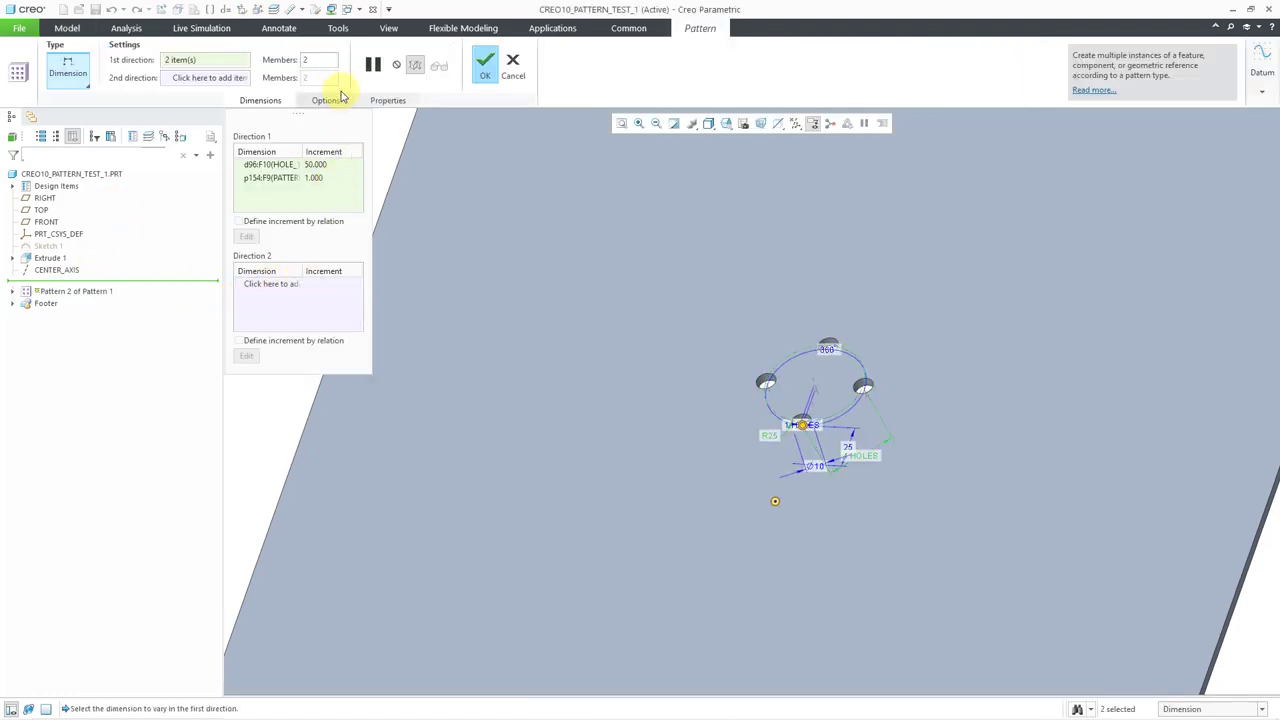
double_click(324, 59)
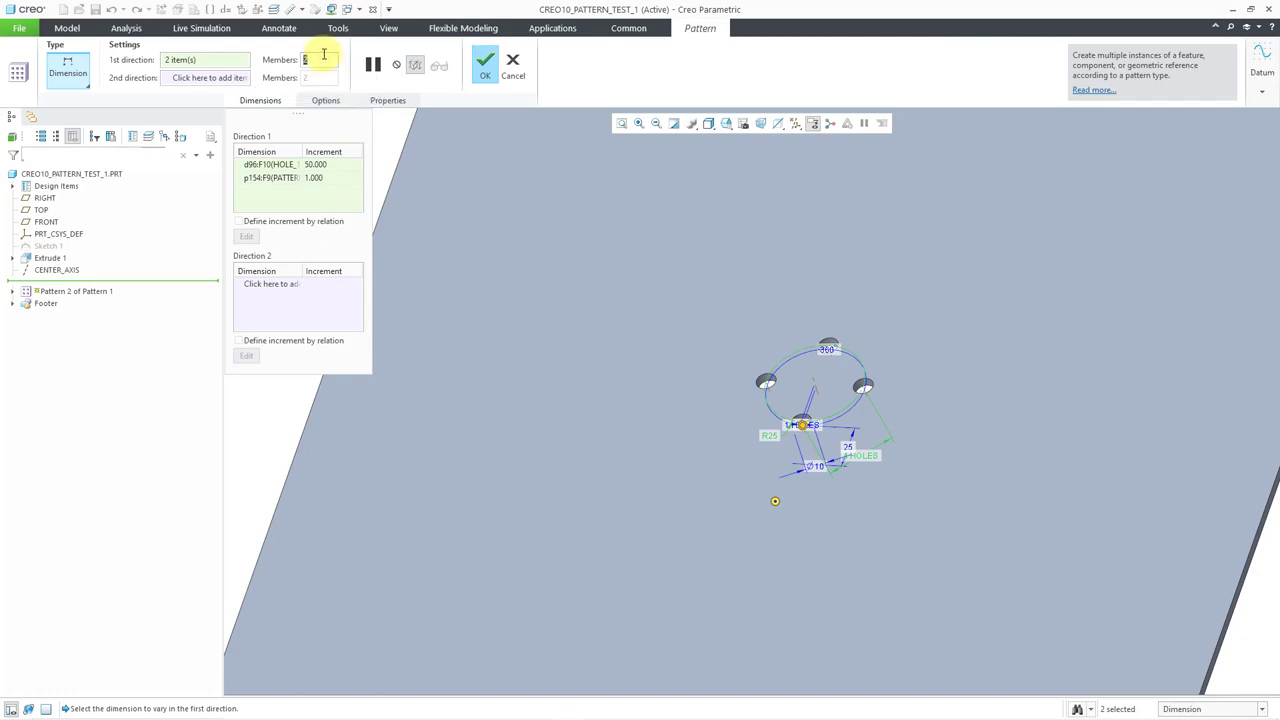
text(5)
key(Return)
Set the hole-count increment to 4 and confirm the redefined pattern
scroll(704, 391, up, 2)
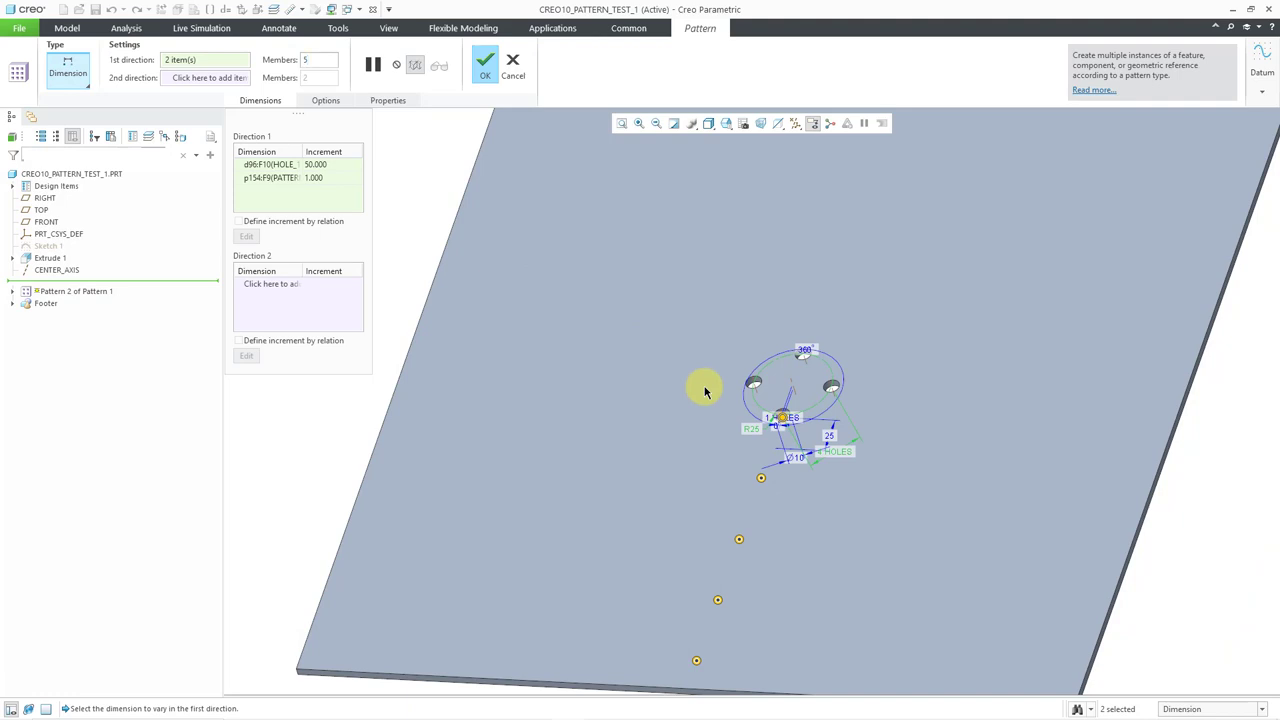
click(330, 180)
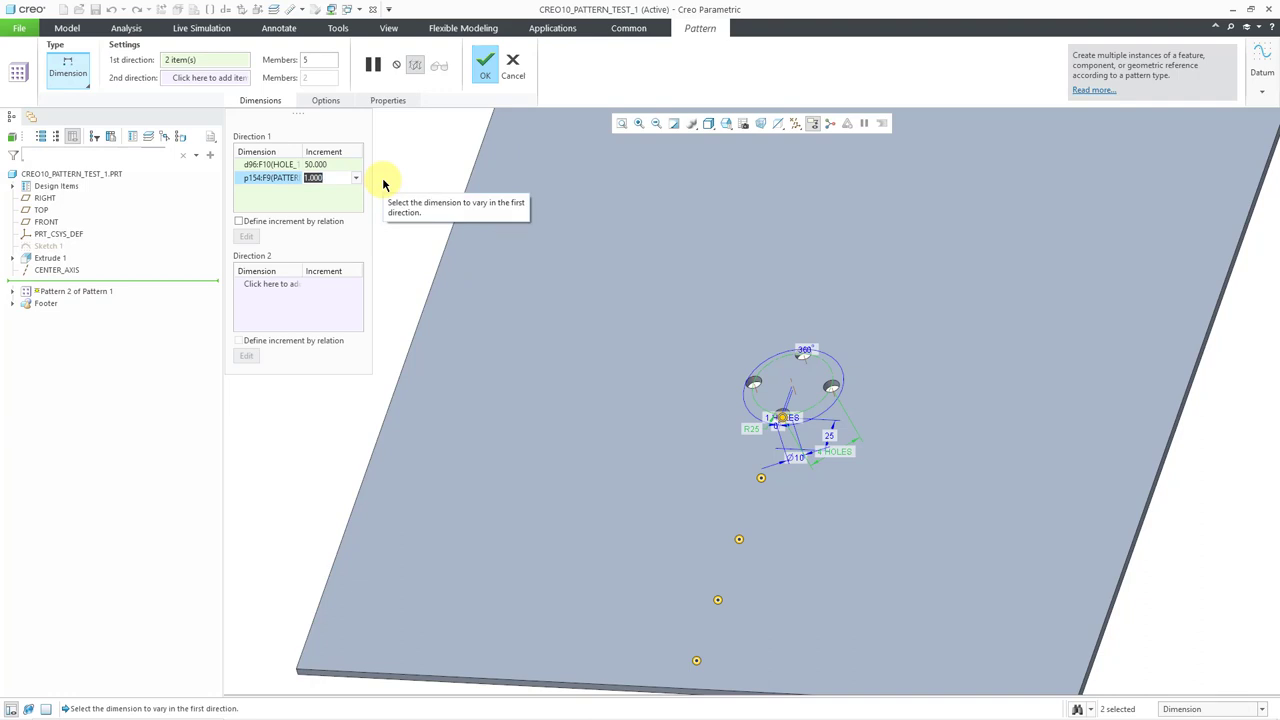
text(4)
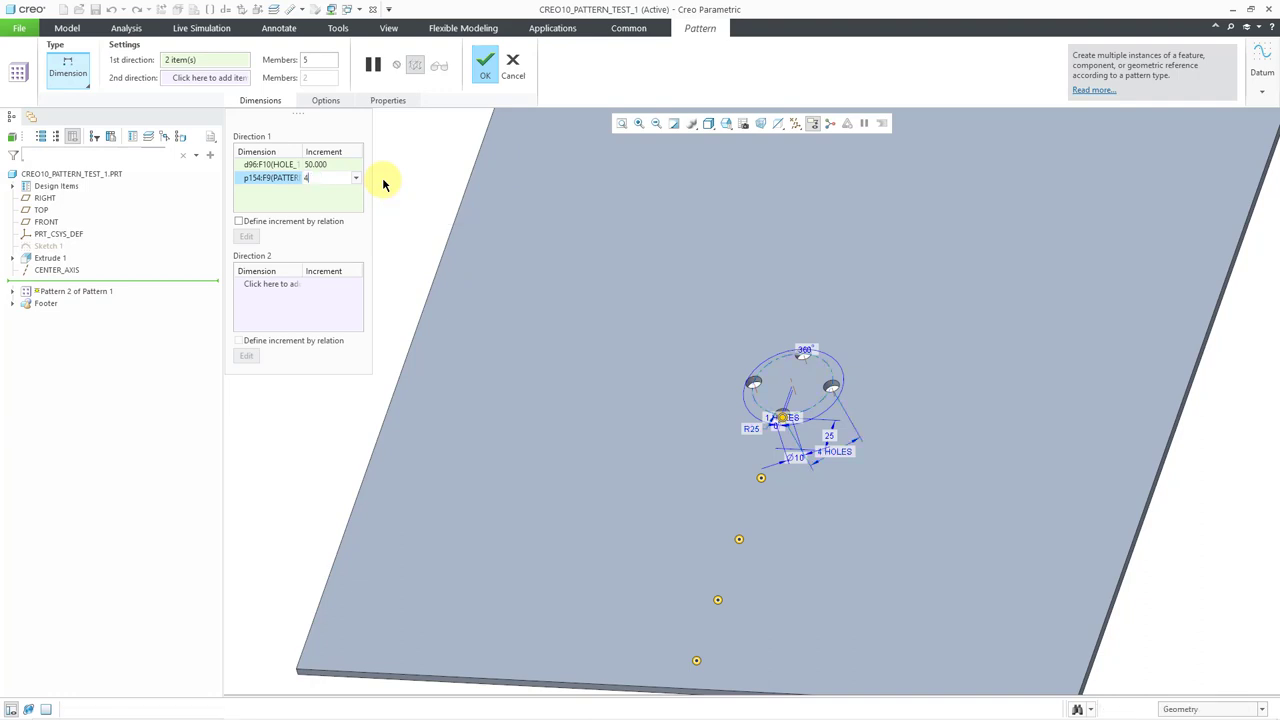
key(Return)
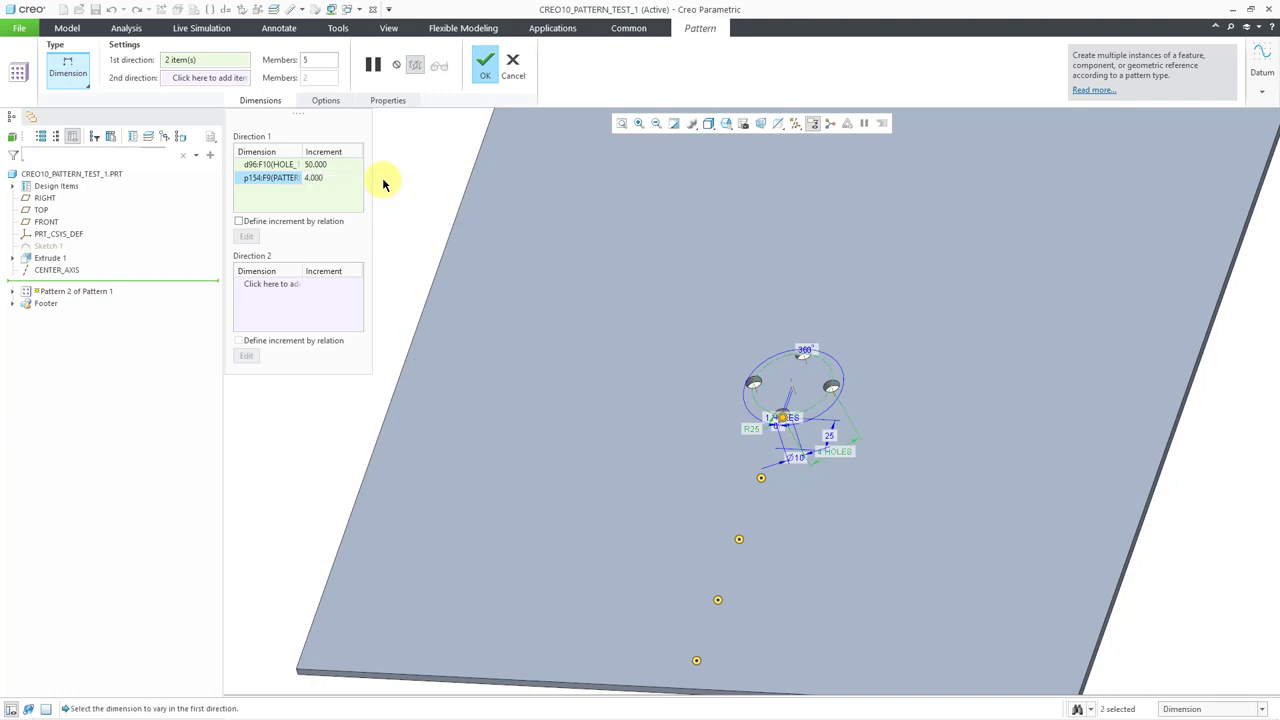
click(486, 68)
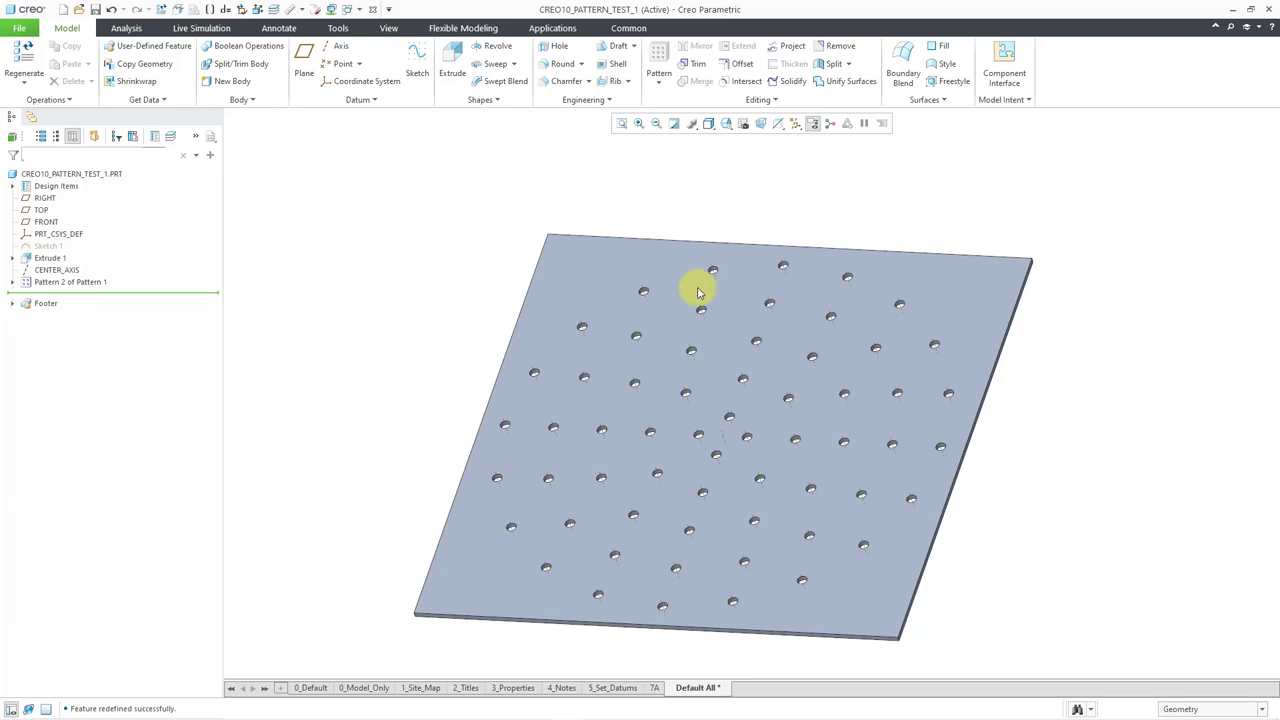
Orient the plate to a top-down view to inspect the five hole rings
click(588, 277)
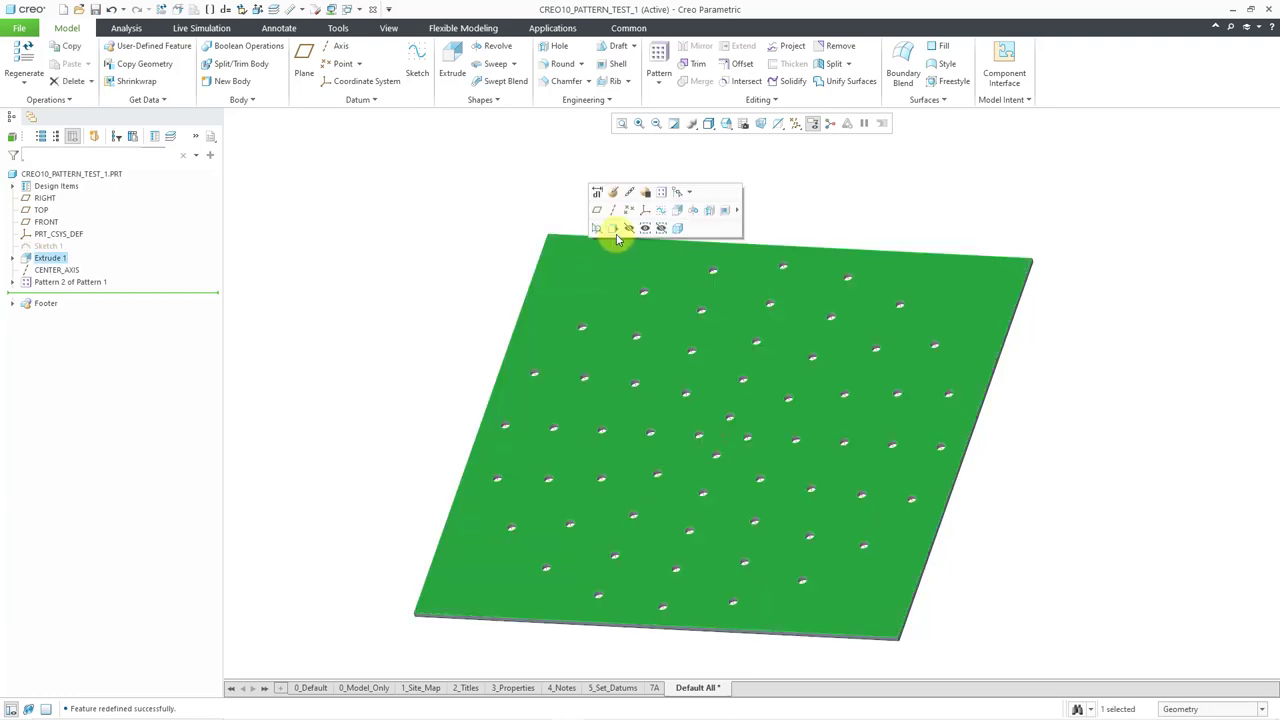
middle_drag(613, 231, 615, 229)
key(ctrl+d)
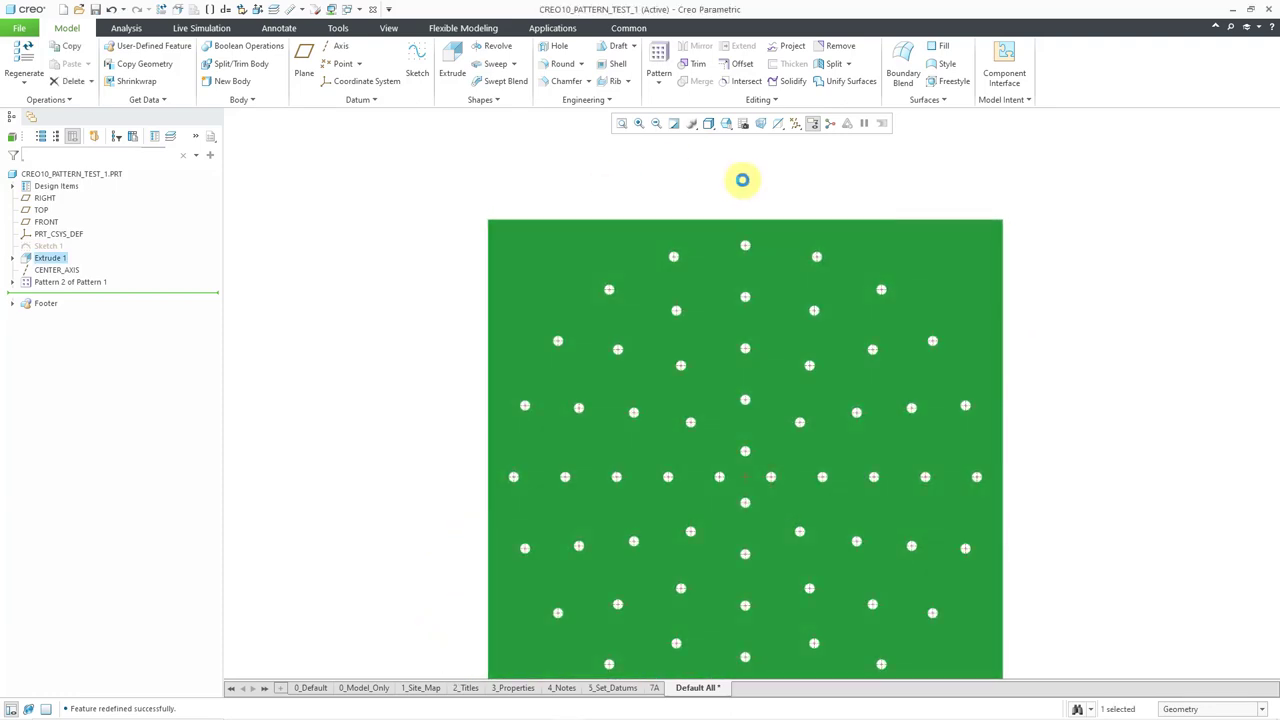
click(742, 180)
scroll(709, 331, down, 3)
scroll(690, 325, up, 1)
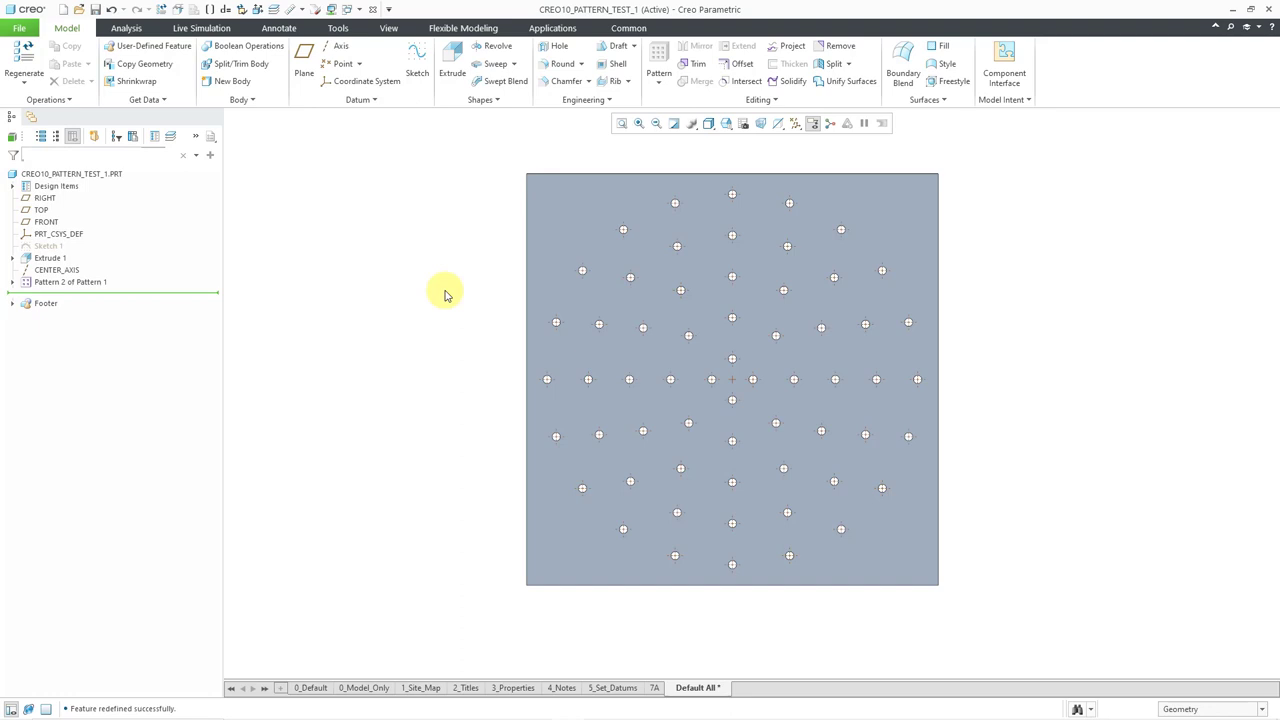
Reopen Pattern 2 of Pattern 1 and switch the p154 hole-count increment to relation-defined
click(85, 284)
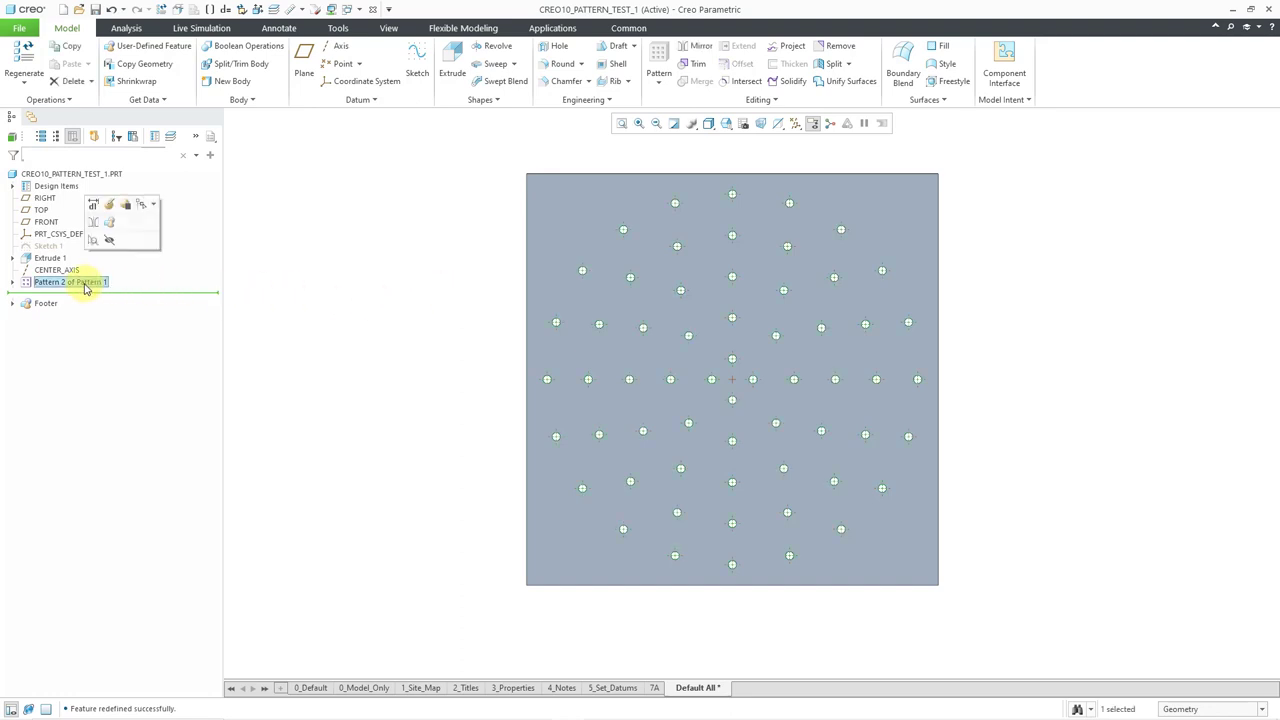
click(109, 205)
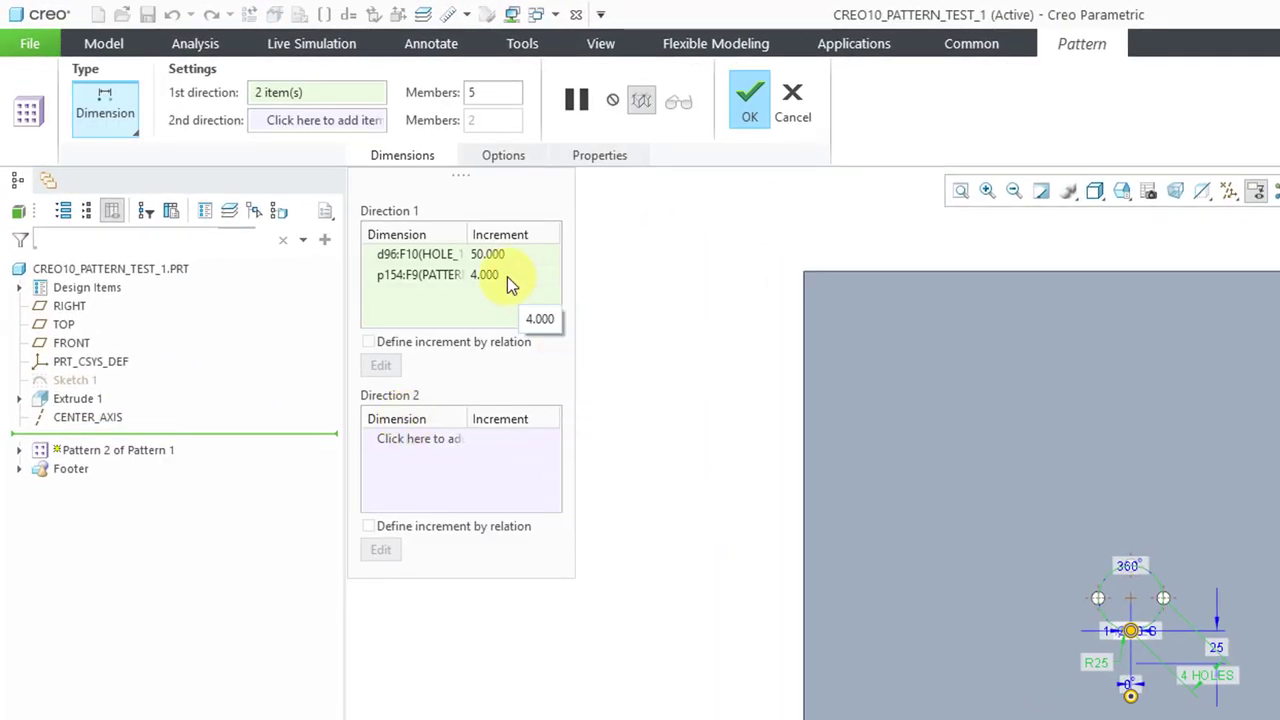
click(507, 276)
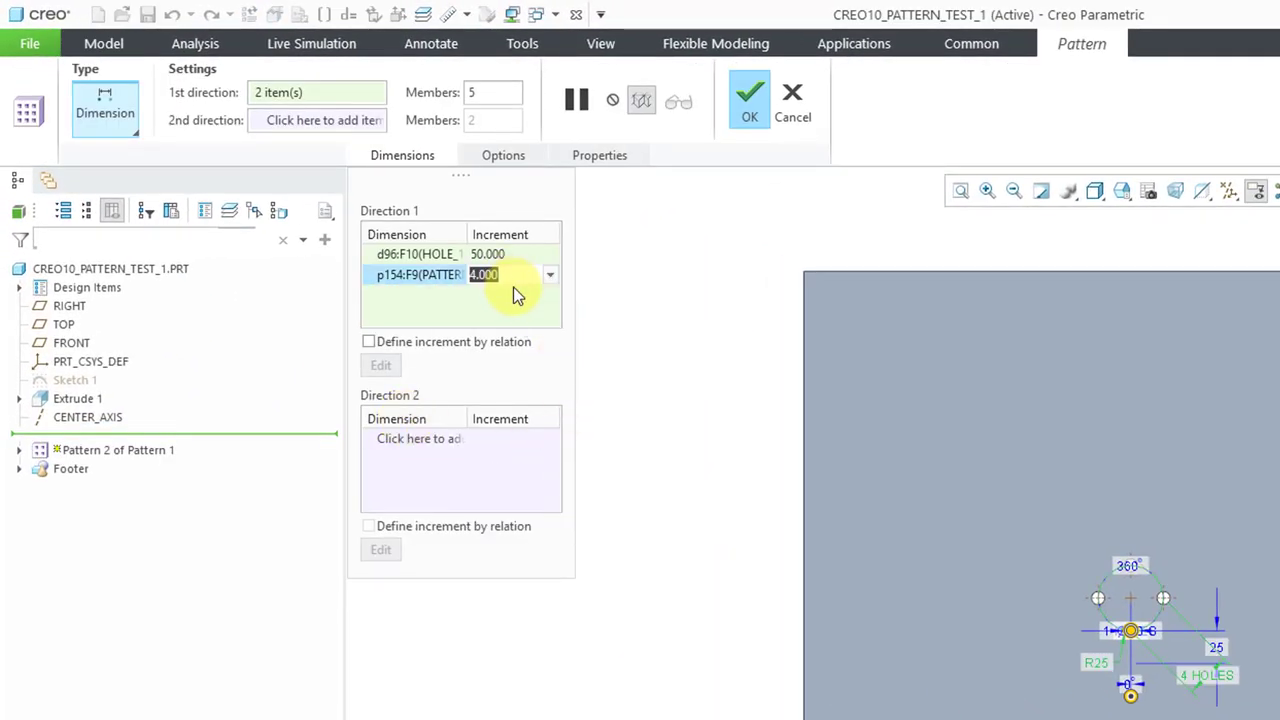
click(369, 343)
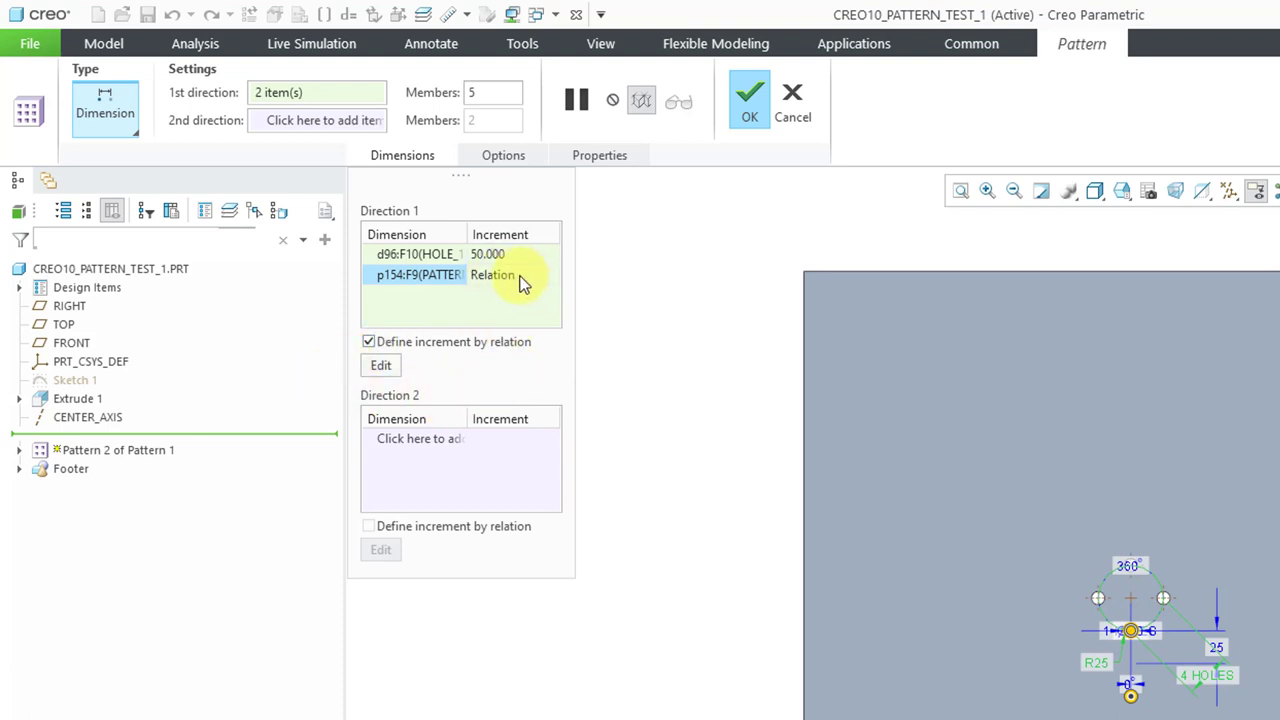
Enter the increment relation memb_i = 2 ^ (idx1 + 1), verify it, and accept it
click(388, 367)
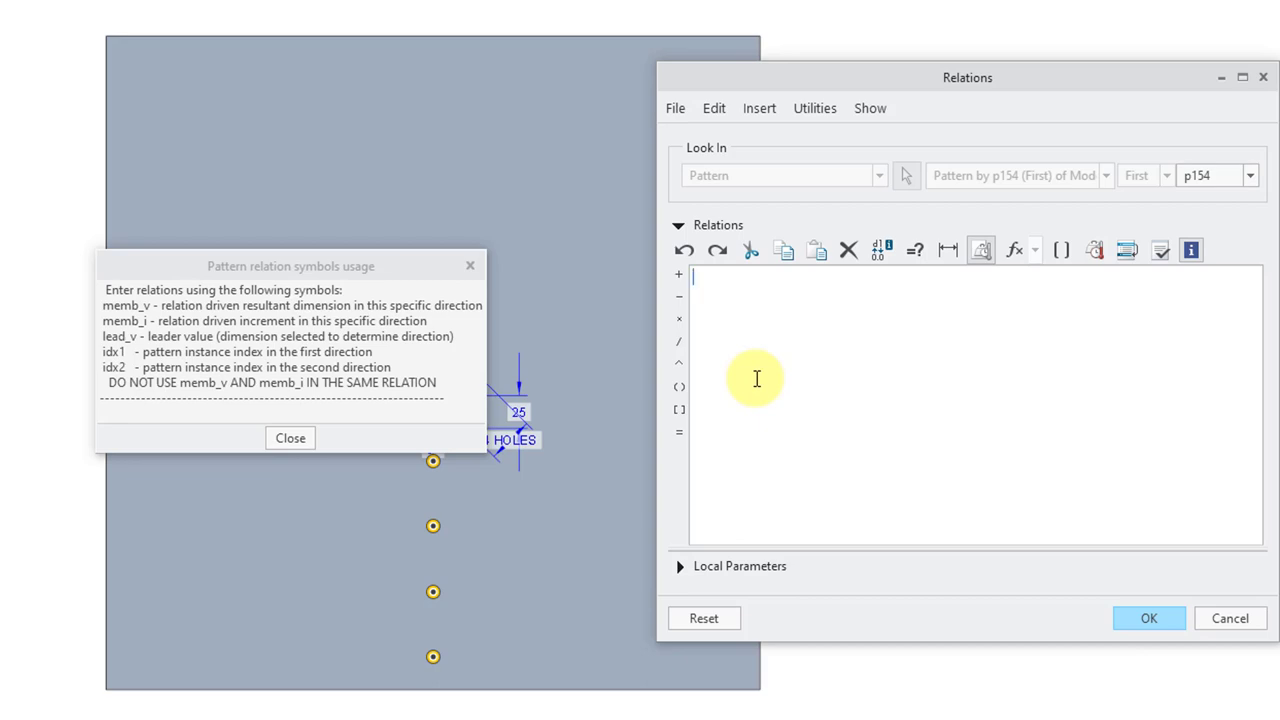
text(memb_i = 2 ^ (idx1 + 1))
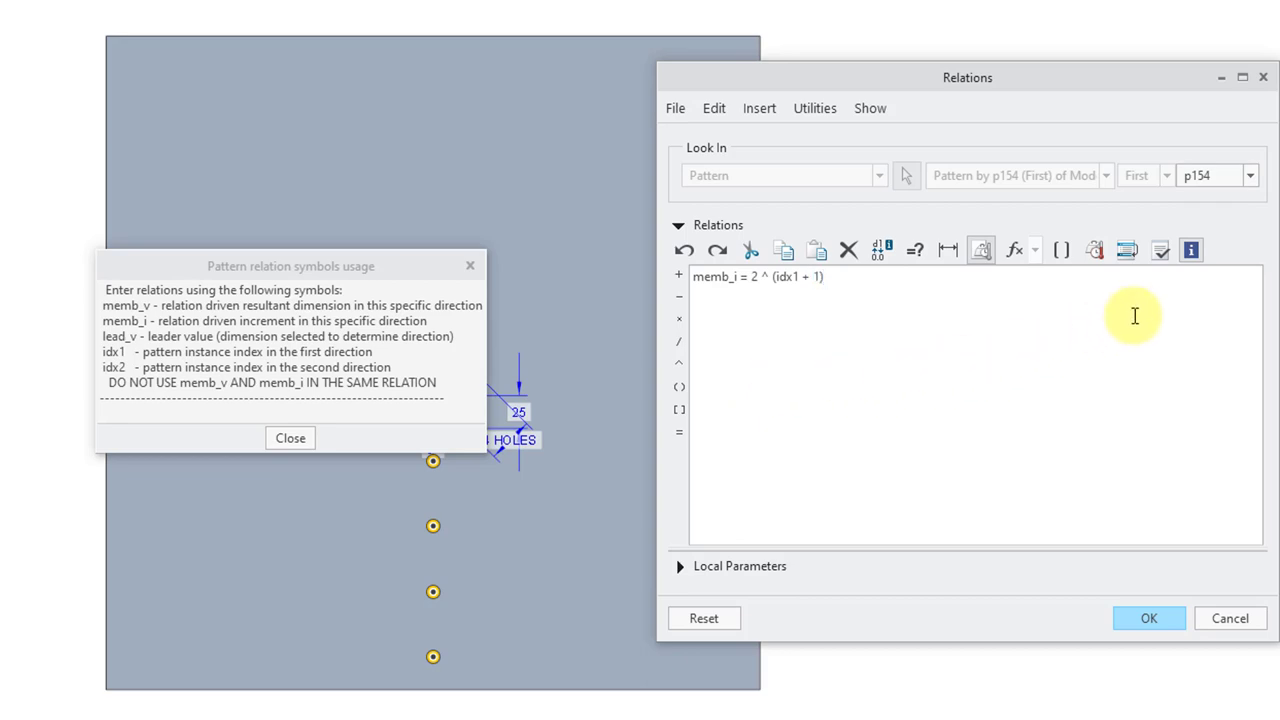
click(1162, 252)
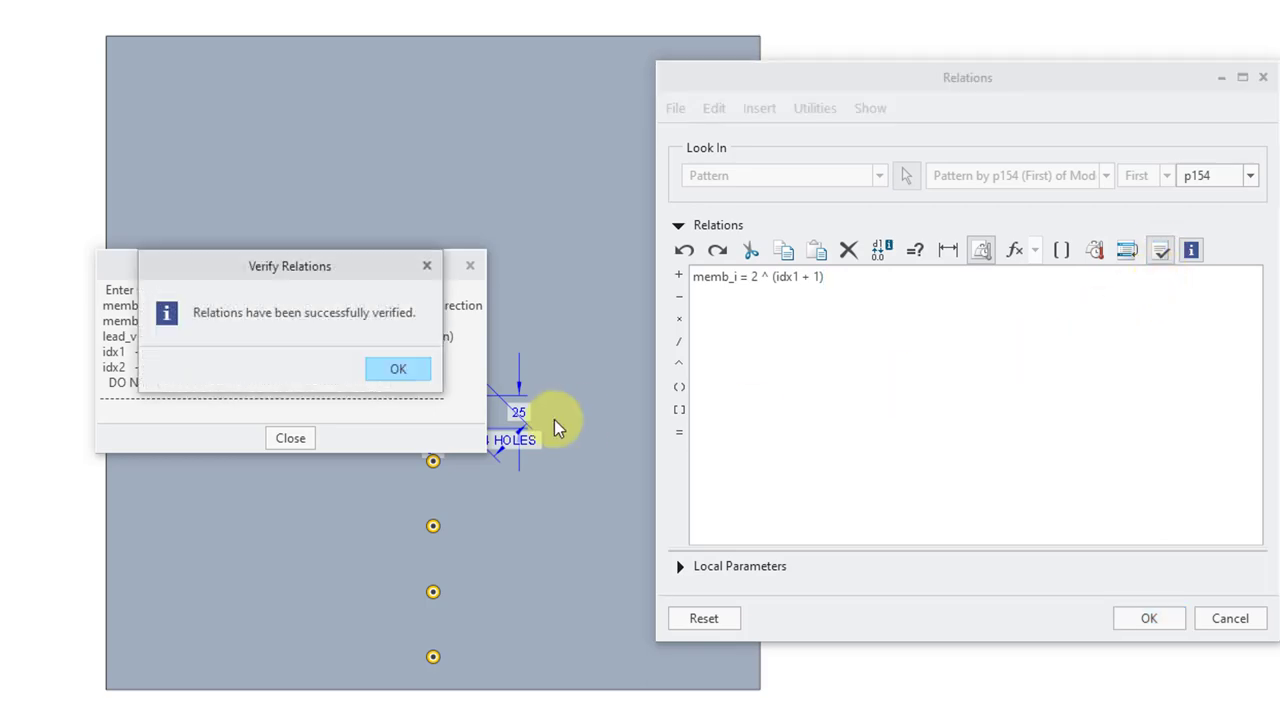
click(390, 370)
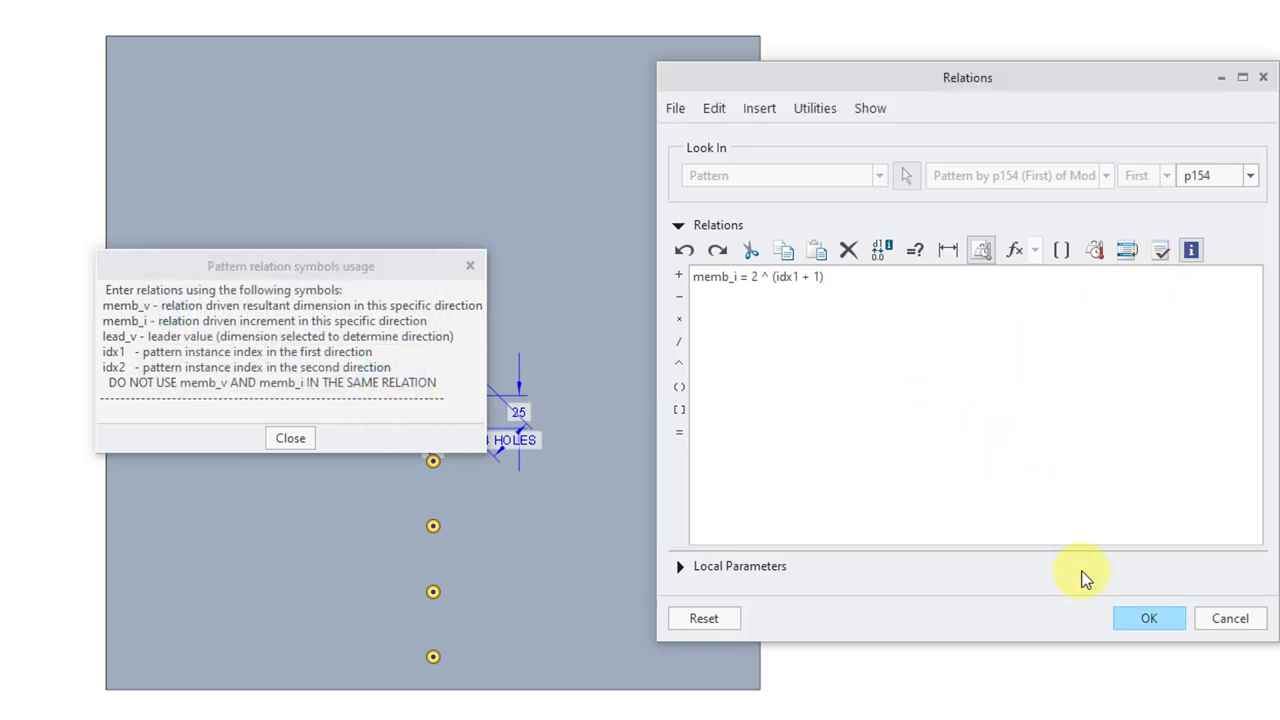
click(1147, 618)
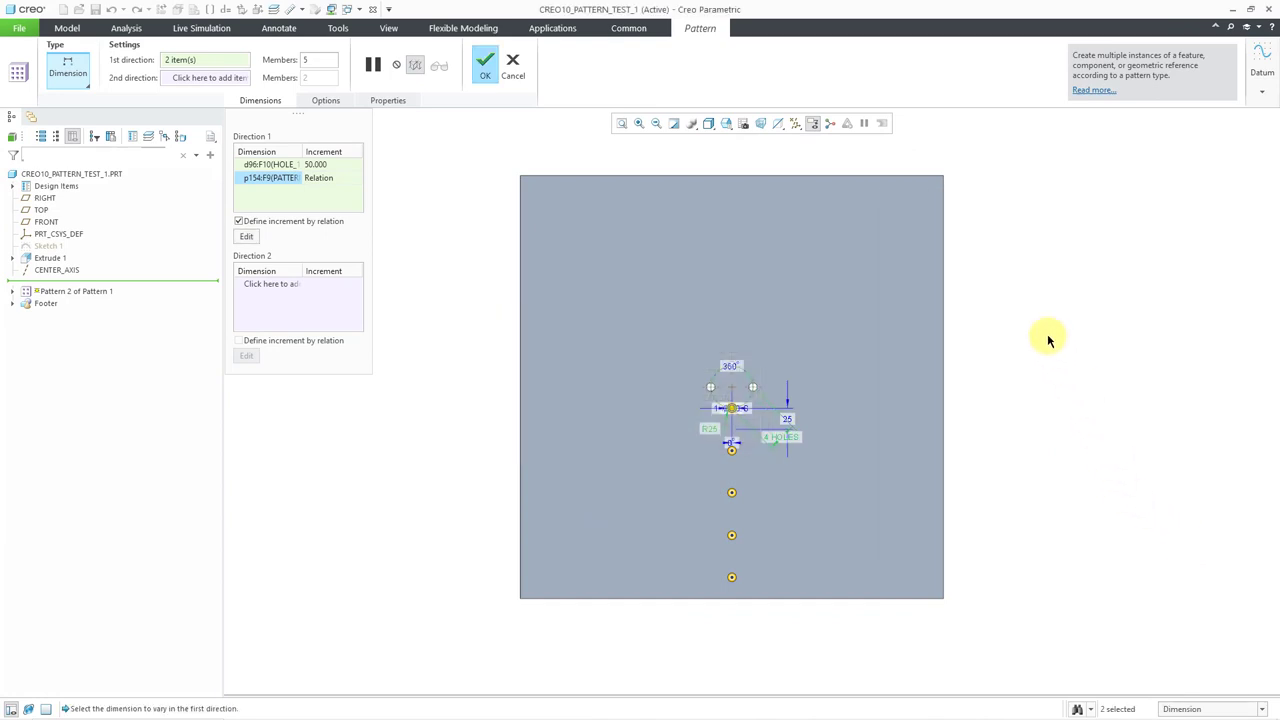
Finish the relation-driven hole pattern and turn off axis display
click(489, 79)
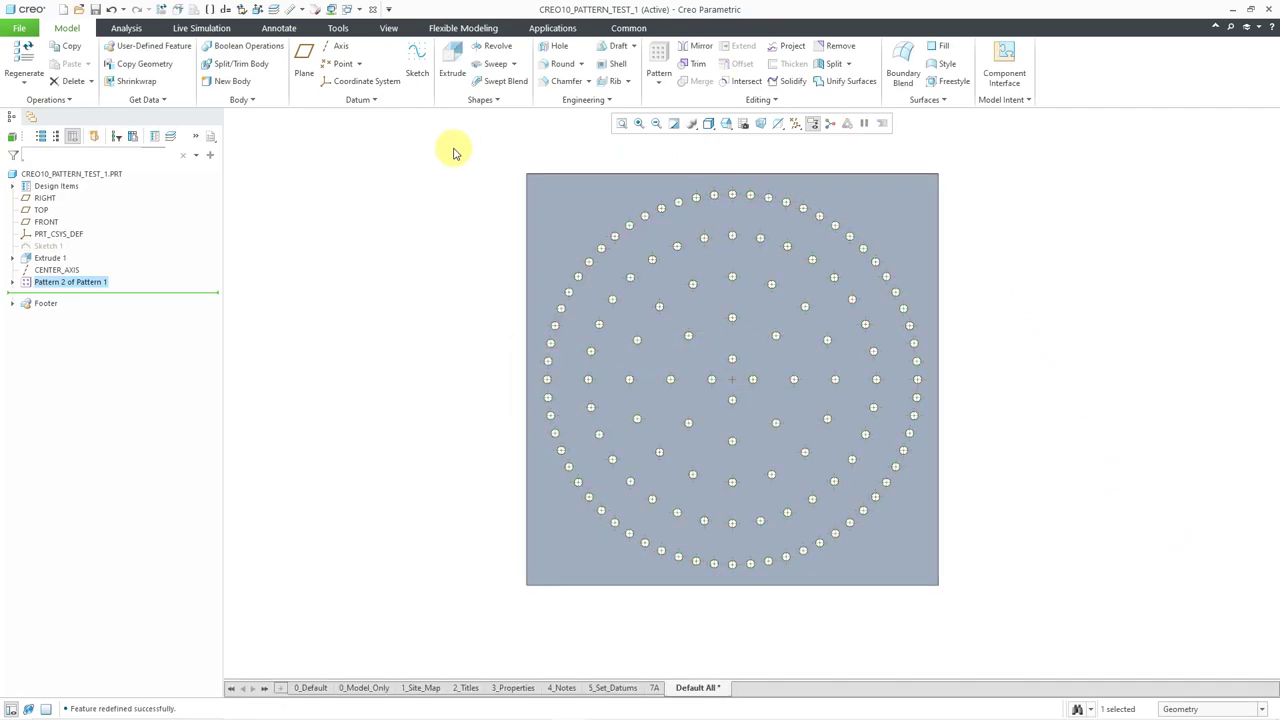
click(453, 152)
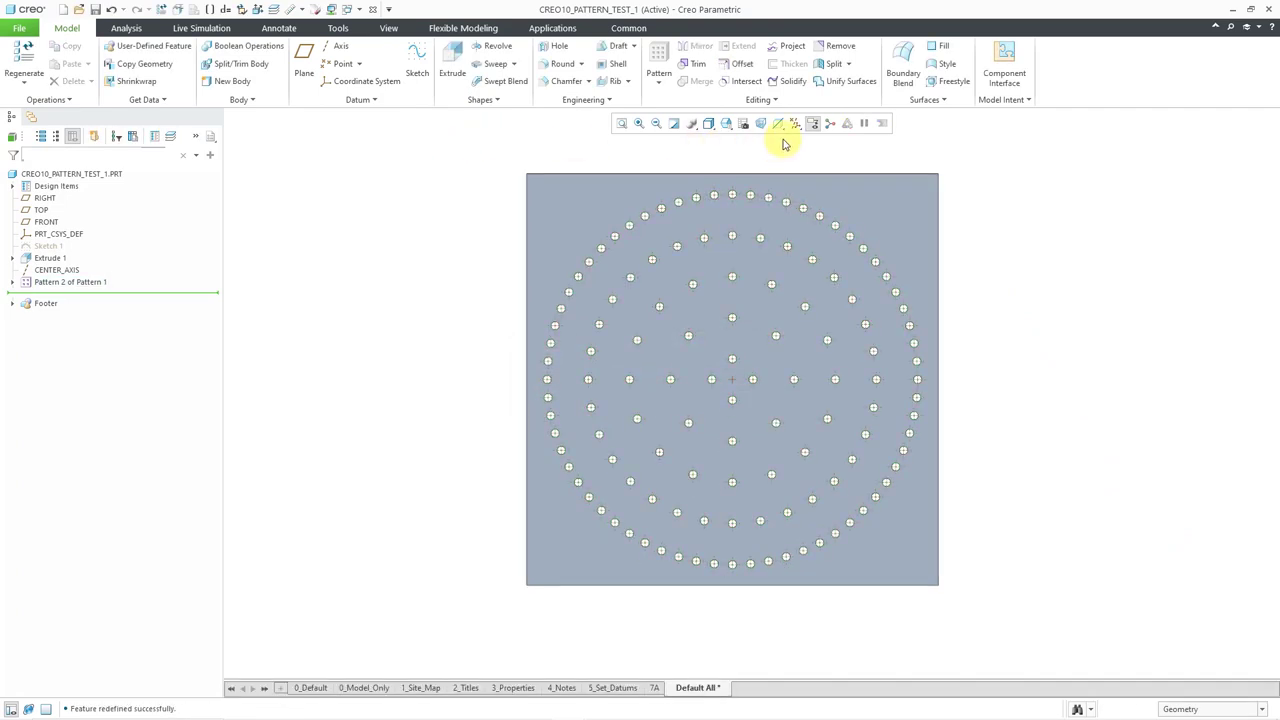
click(799, 126)
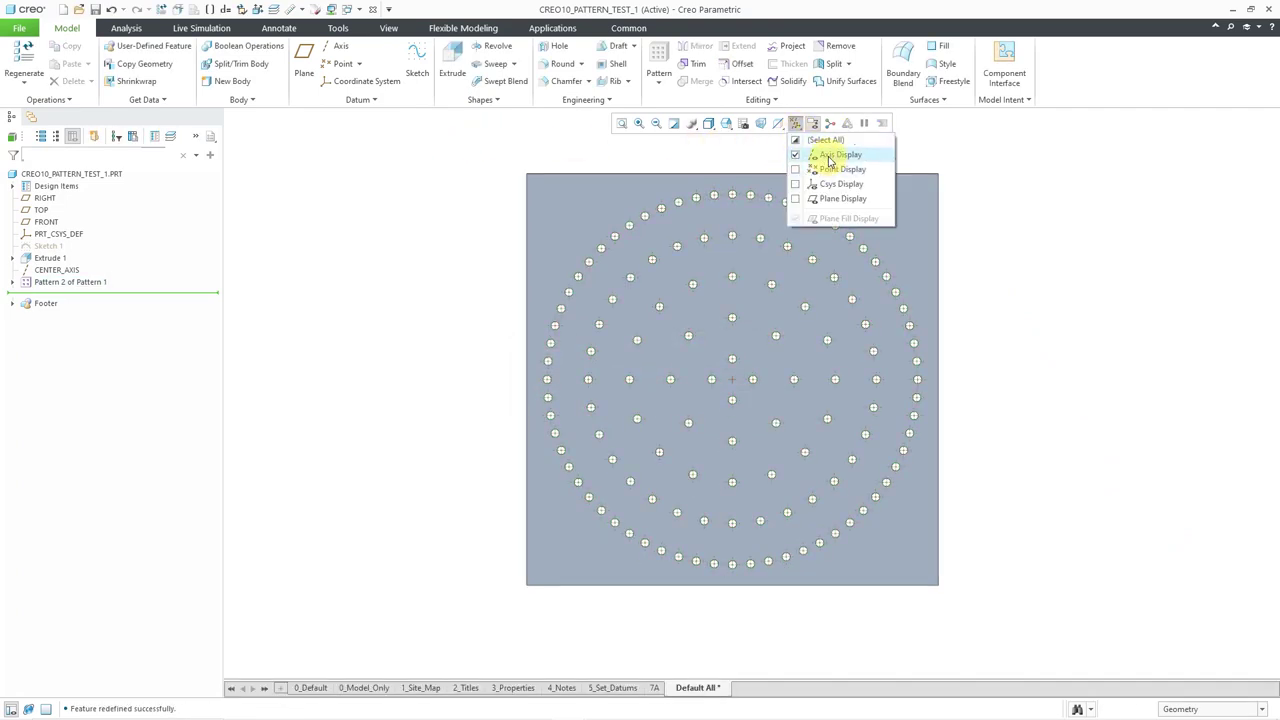
click(828, 156)
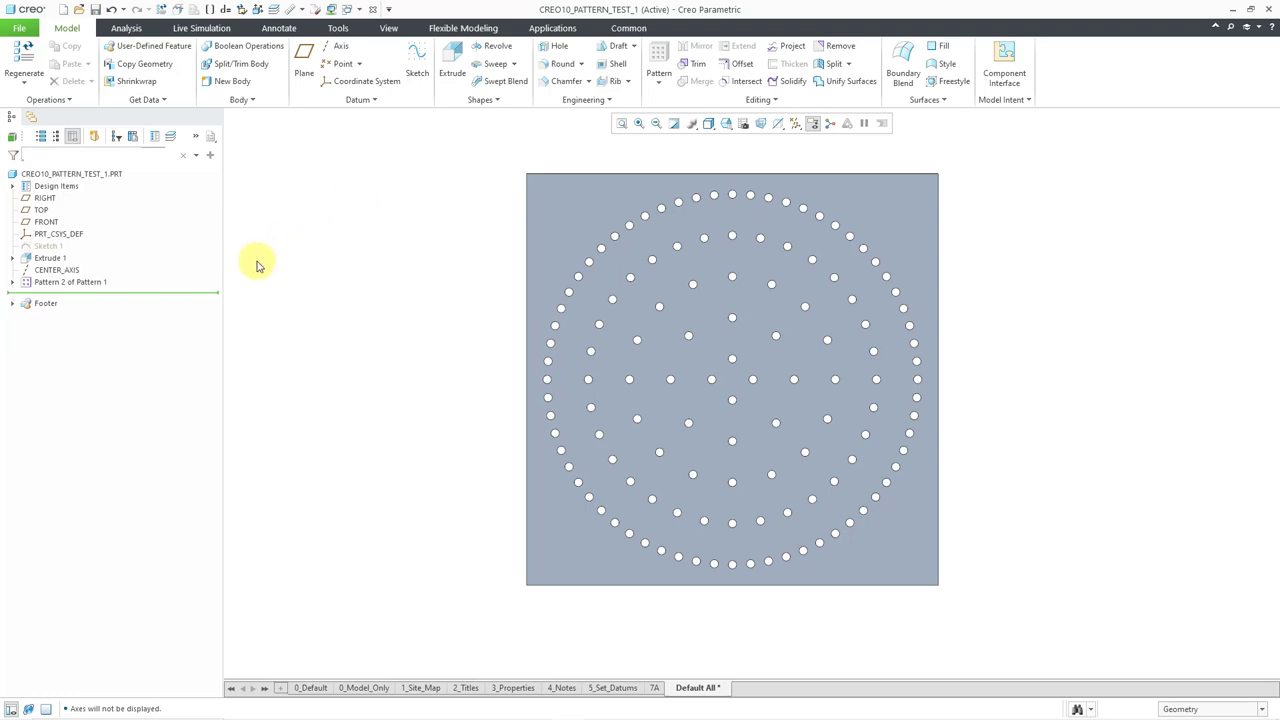
Reopen Pattern 2 of Pattern 1's definition and edit its p154 relation increment
click(90, 281)
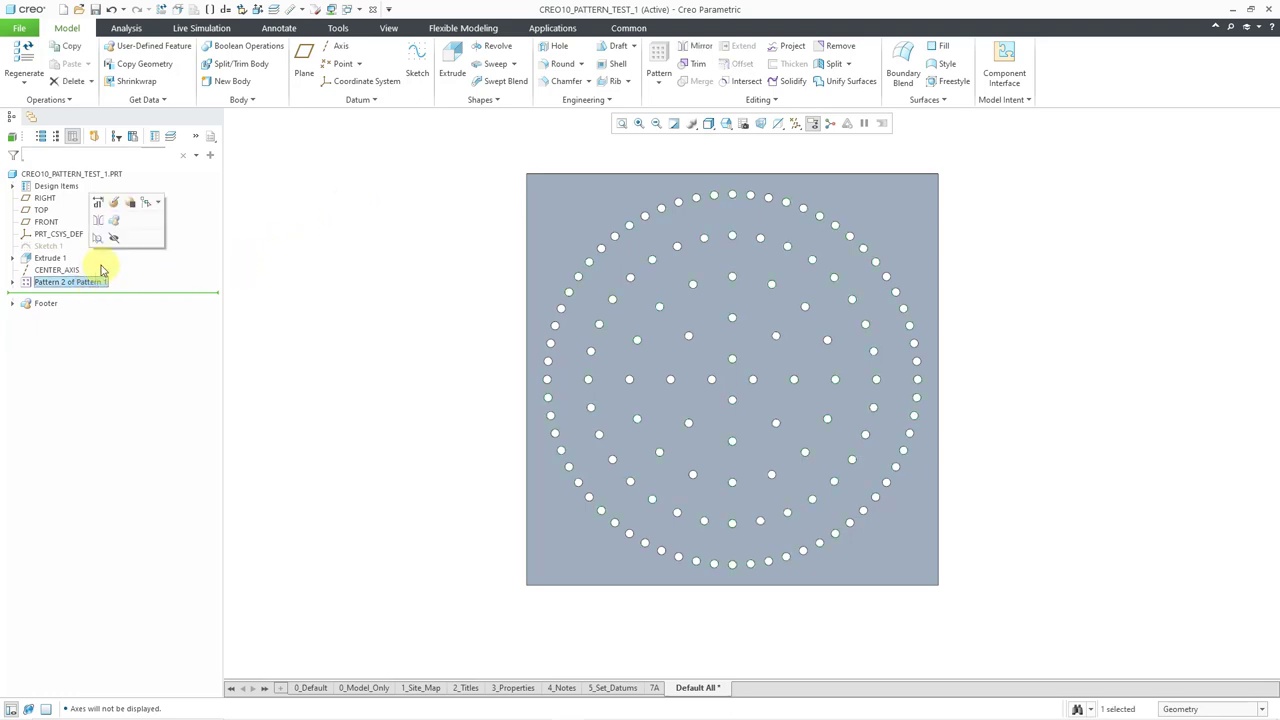
click(114, 203)
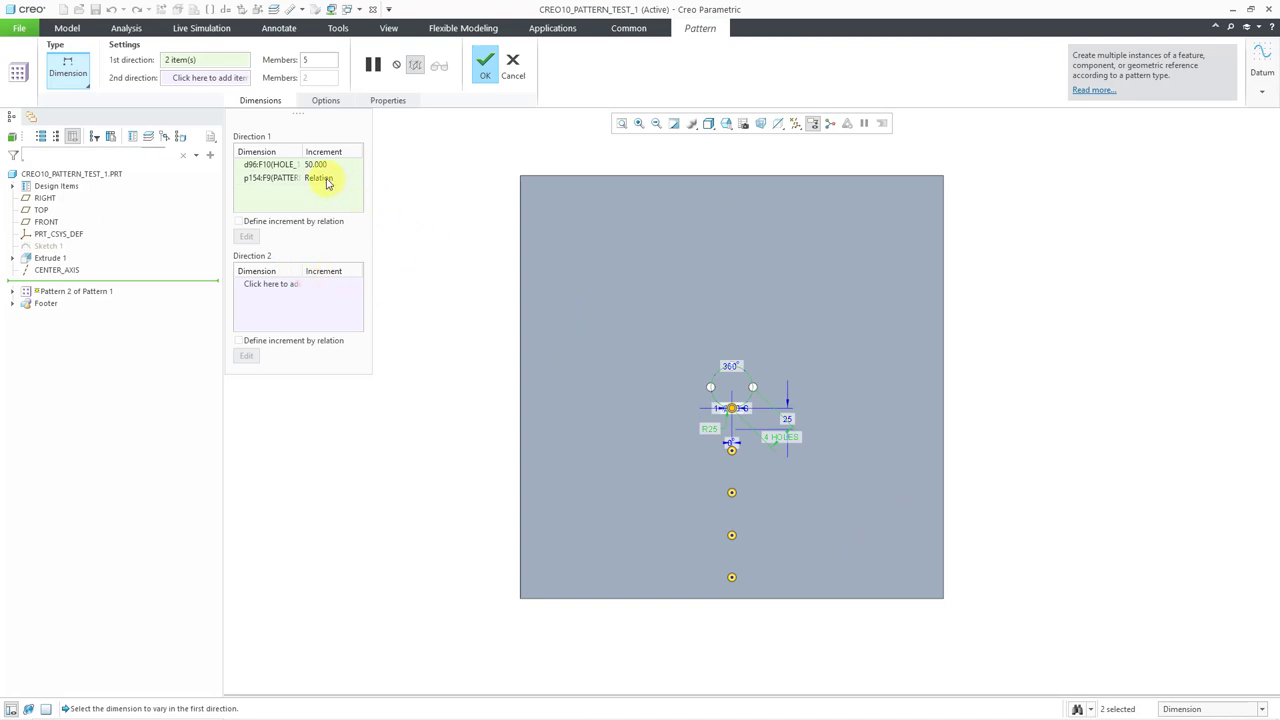
click(326, 180)
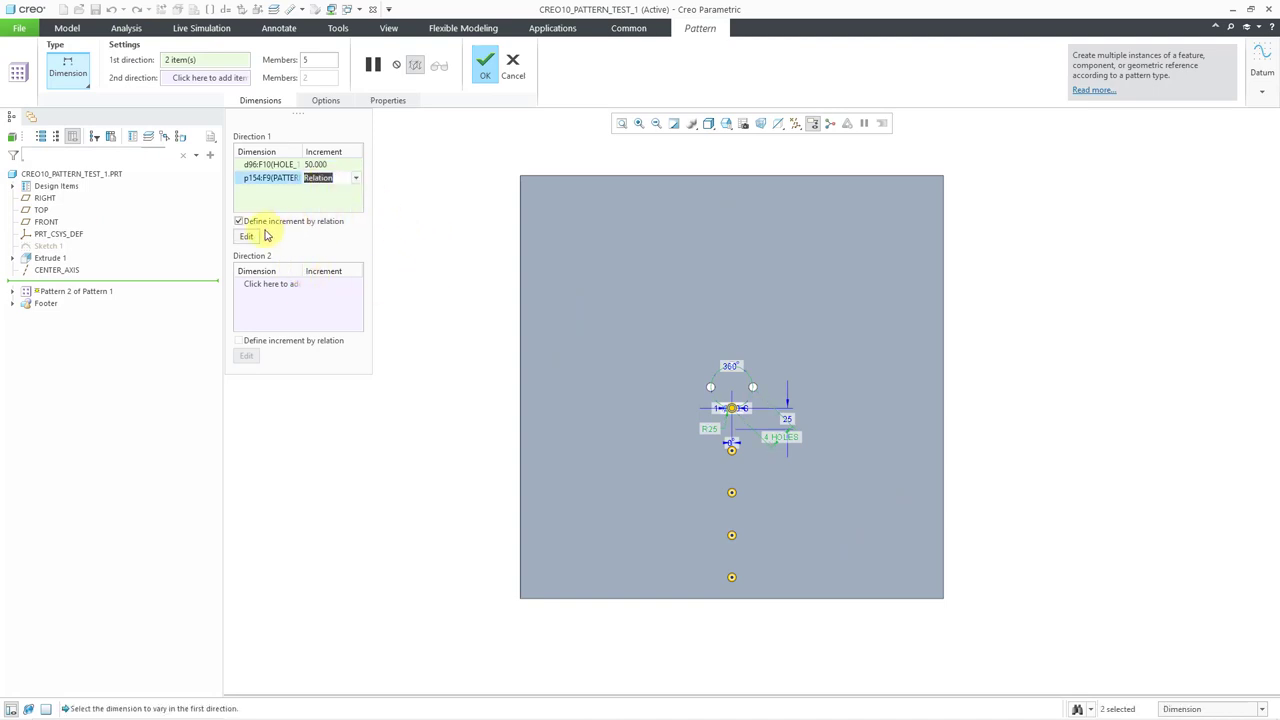
click(246, 236)
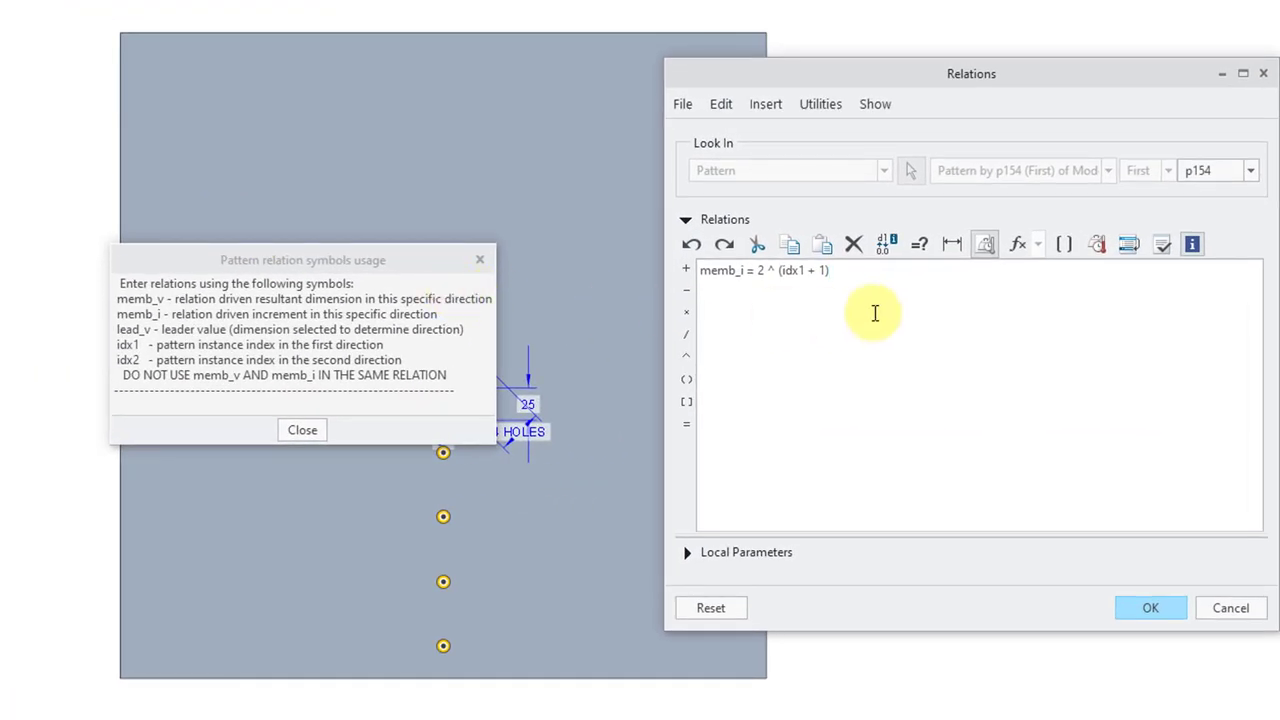
Change the relation to memb_v = 2 ^ (idx1 + 2) and verify it successfully
click(764, 316)
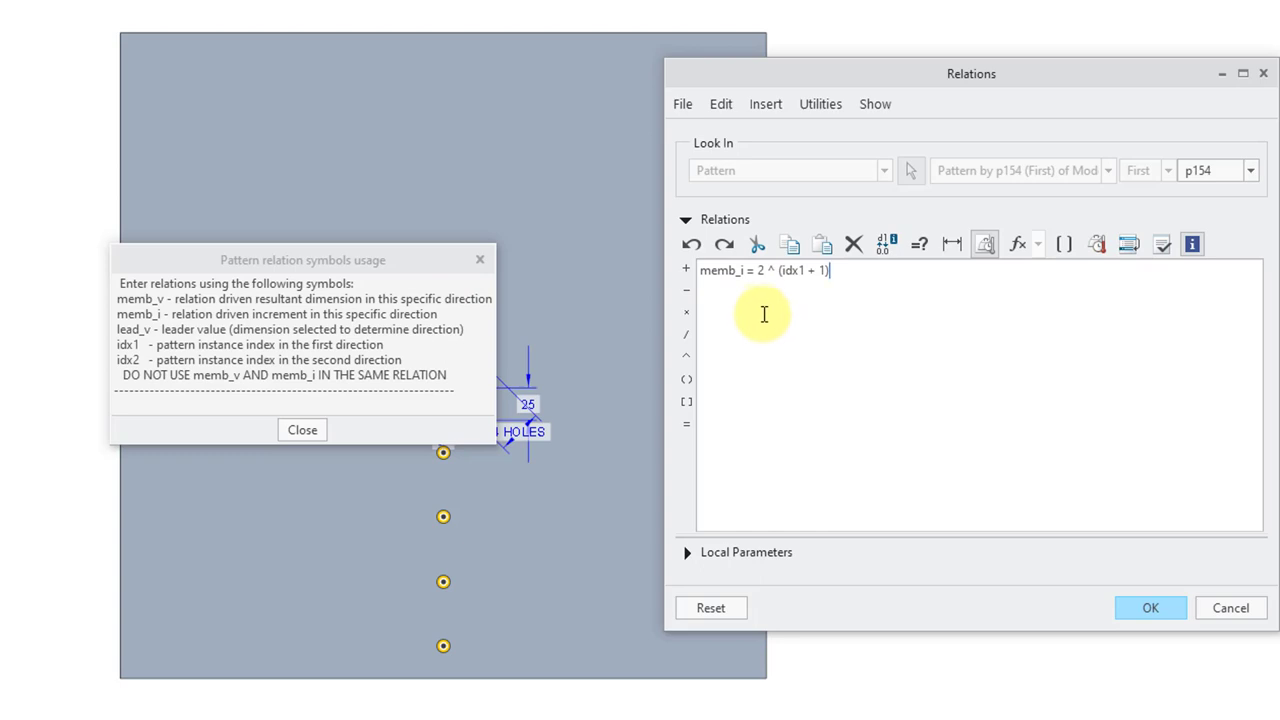
click(742, 272)
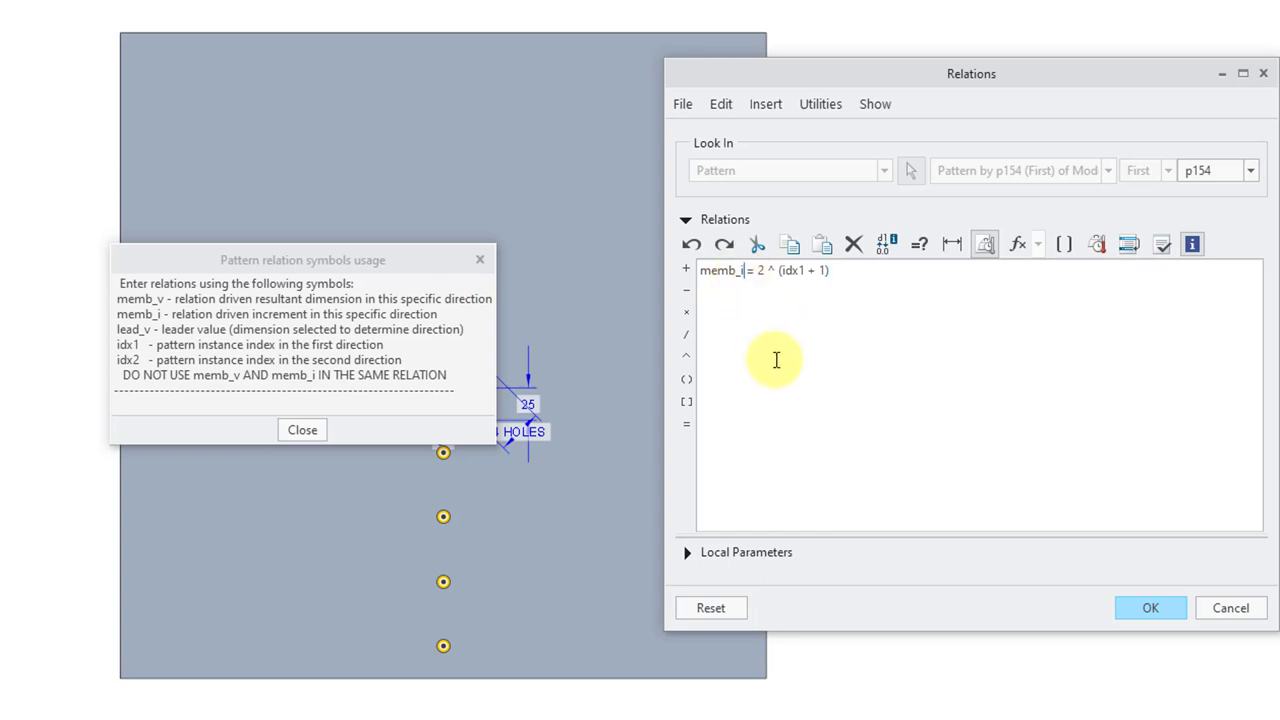
key(BackSpace)
text(v)
click(828, 271)
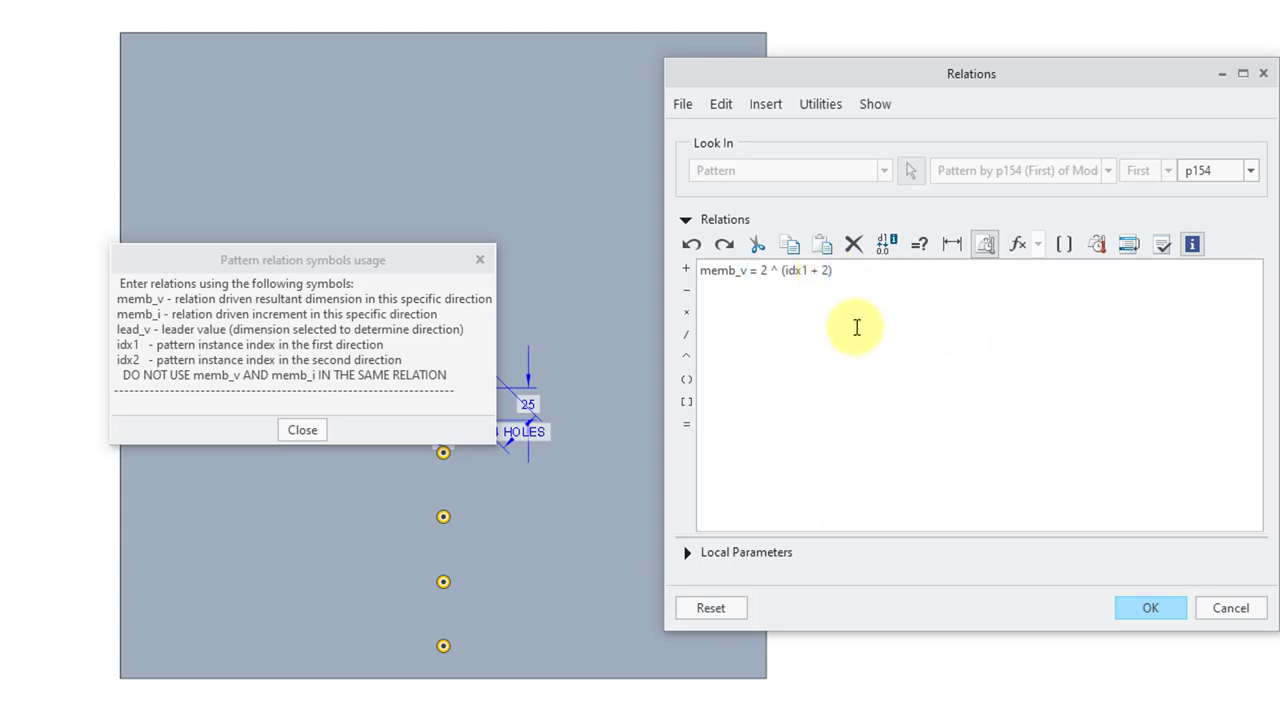
click(1162, 244)
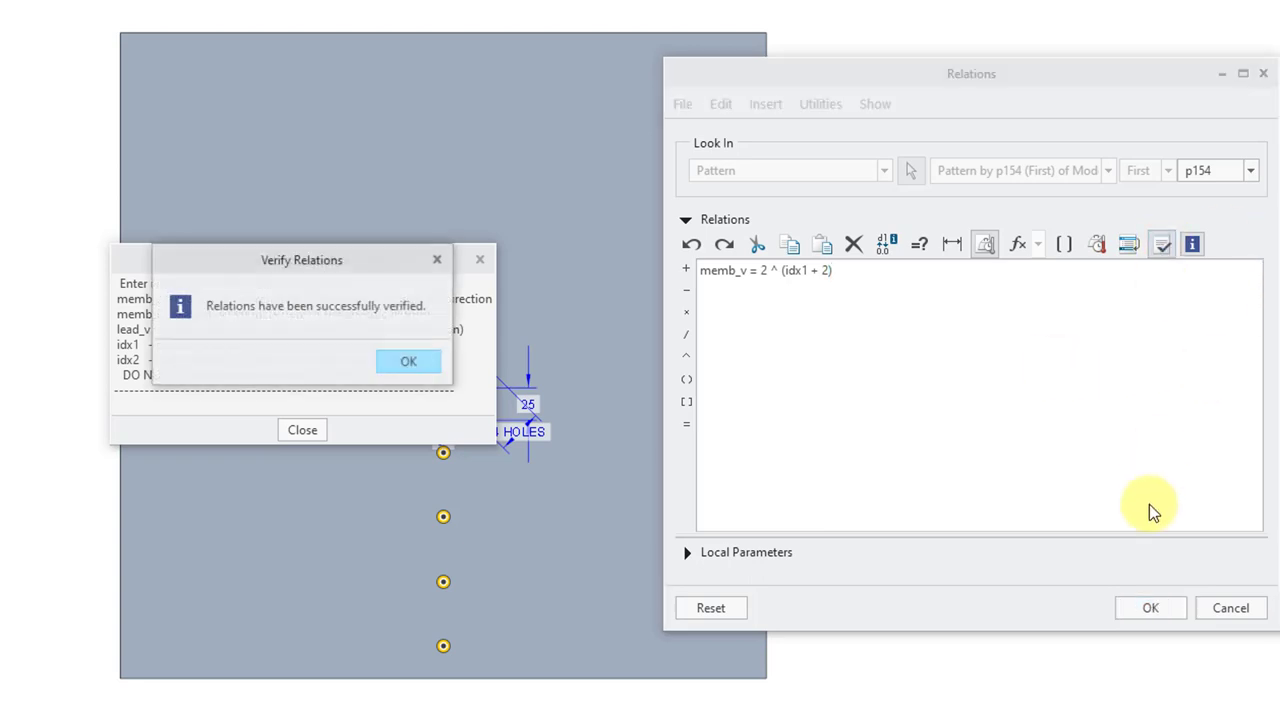
click(406, 363)
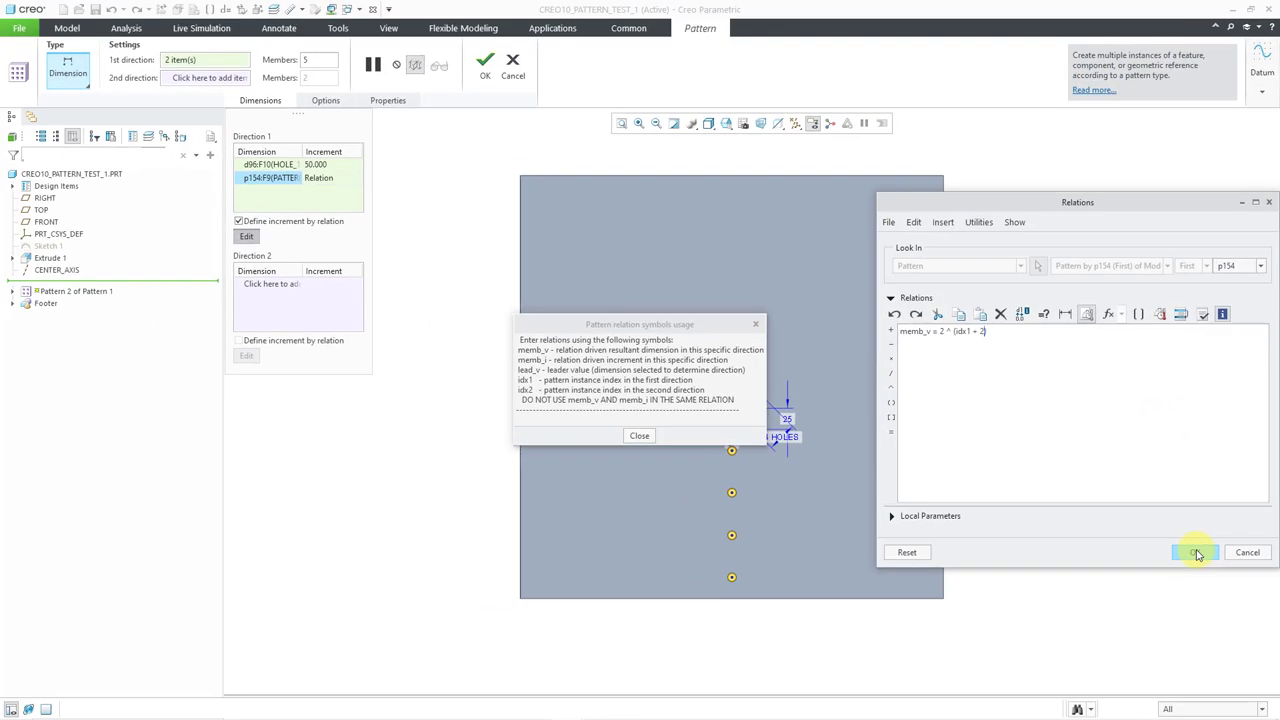
Accept the relation, regenerate the plate's hole rings, and expand Pattern 2 of Pattern 1
click(1197, 553)
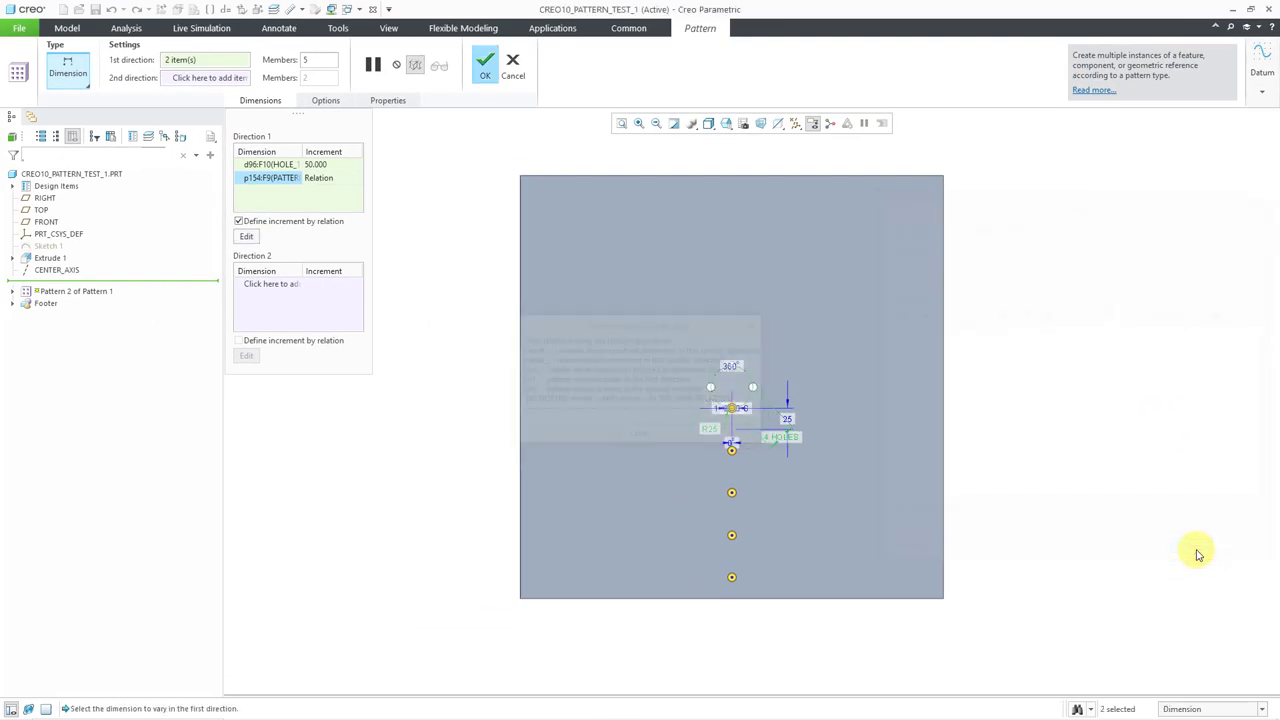
click(490, 77)
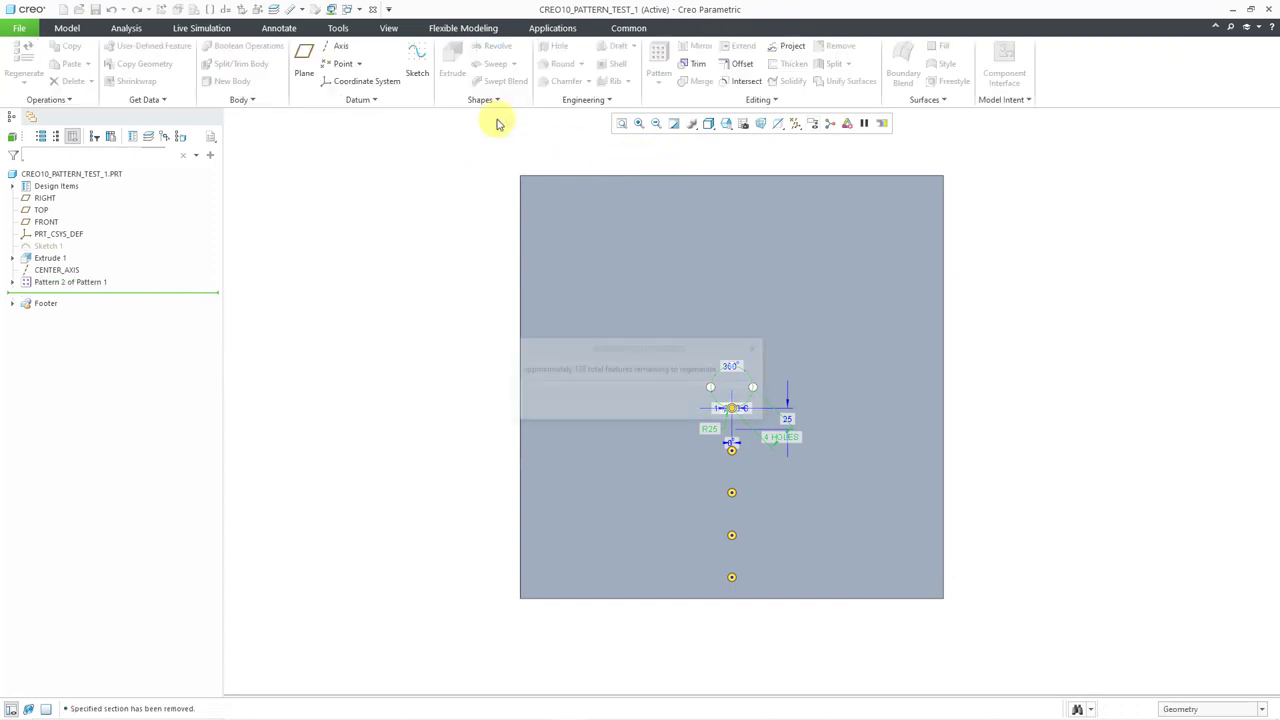
click(465, 148)
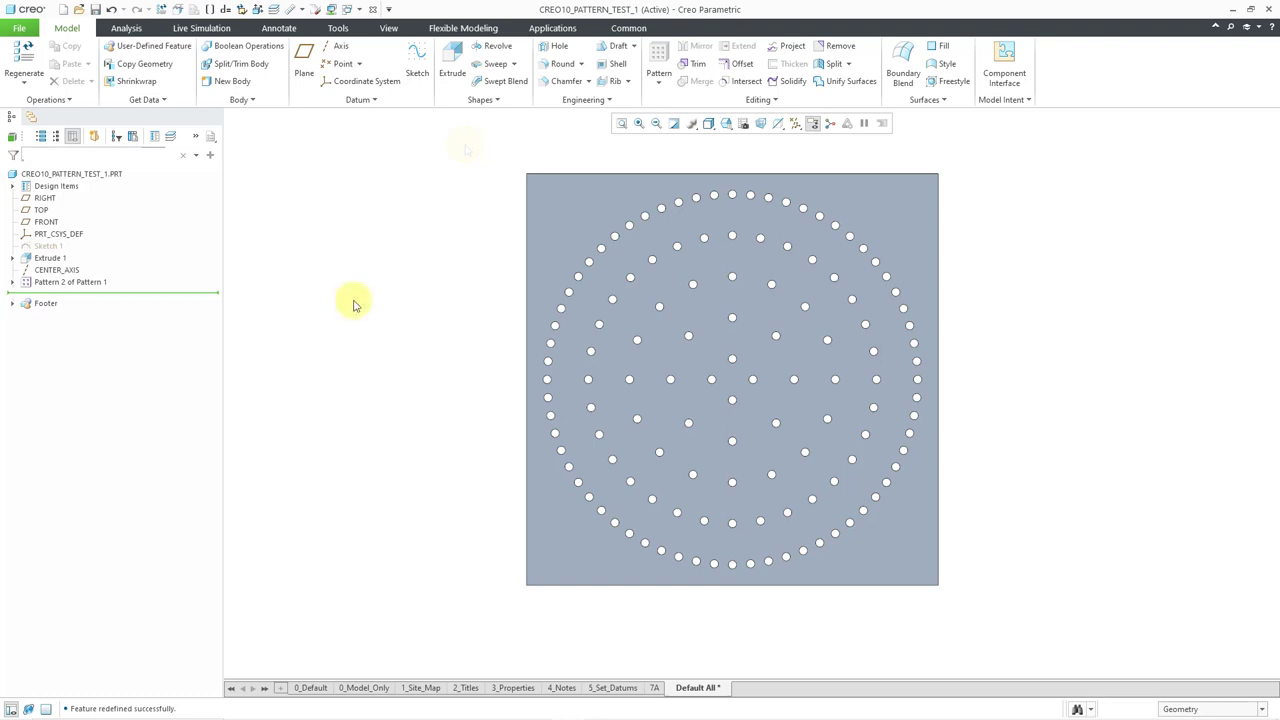
click(12, 284)
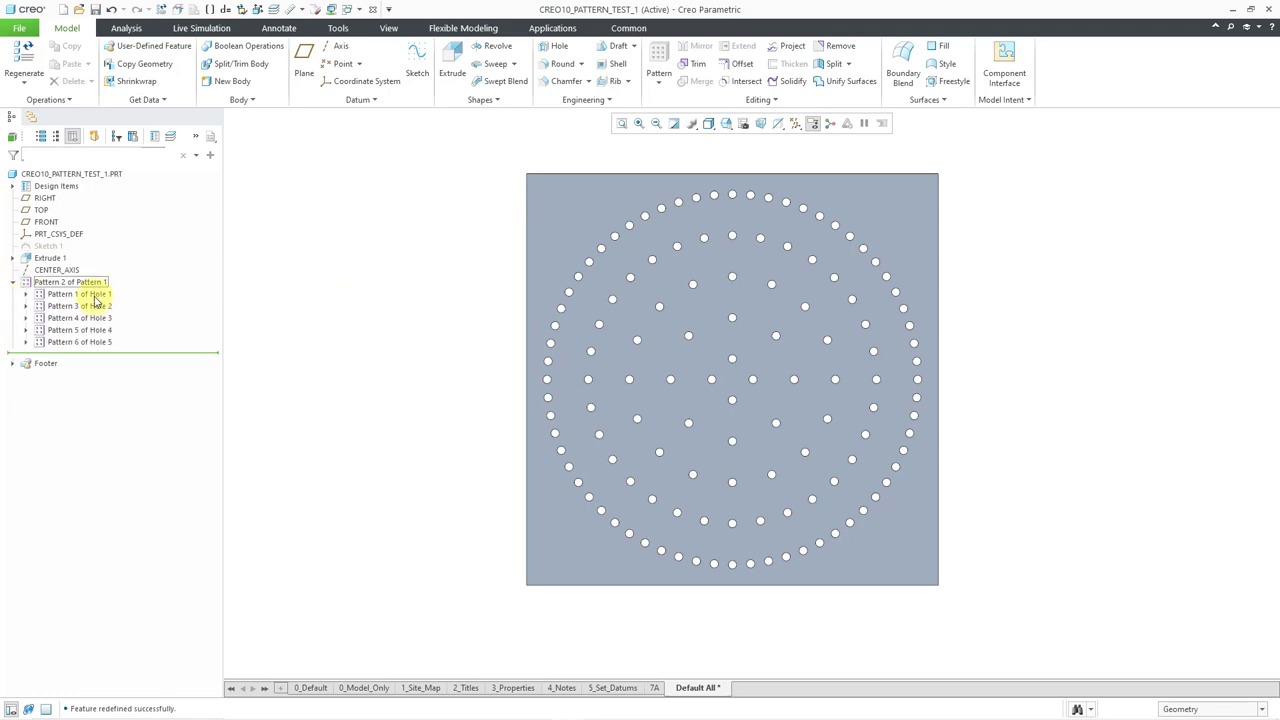
Redefine Pattern 1 of Hole 1 to 1 first-direction member and apply it
click(97, 297)
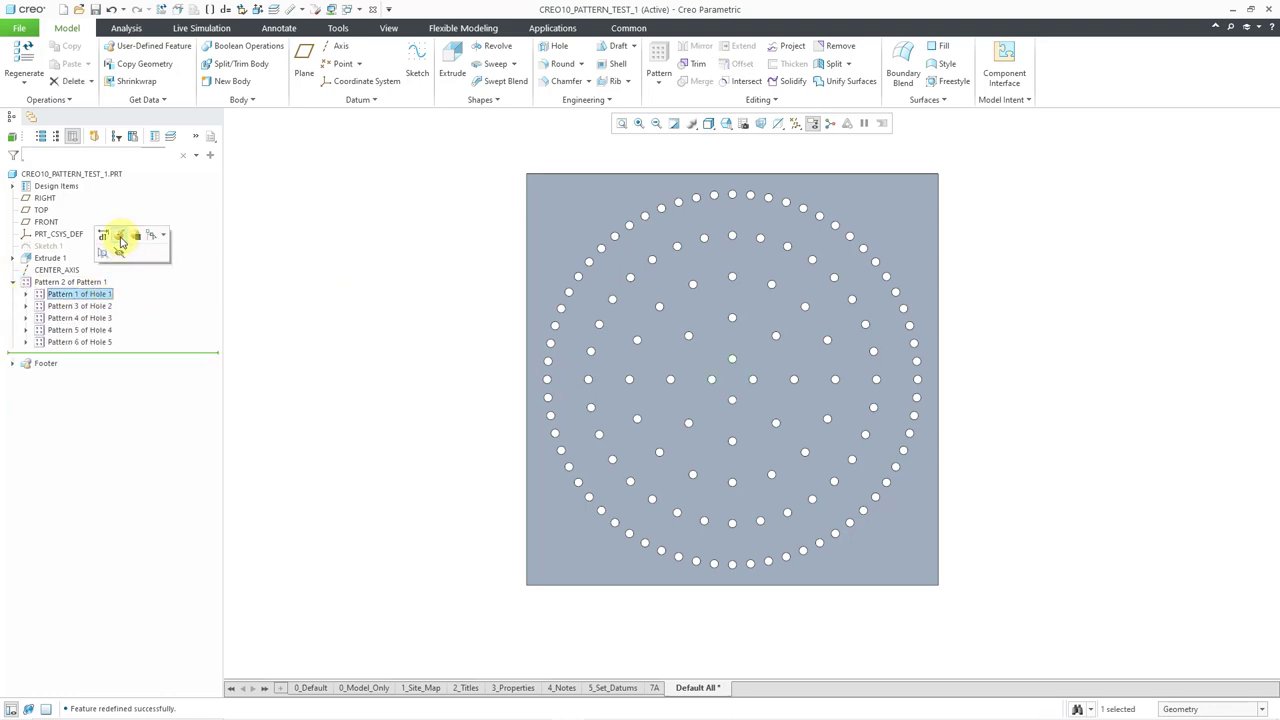
click(124, 241)
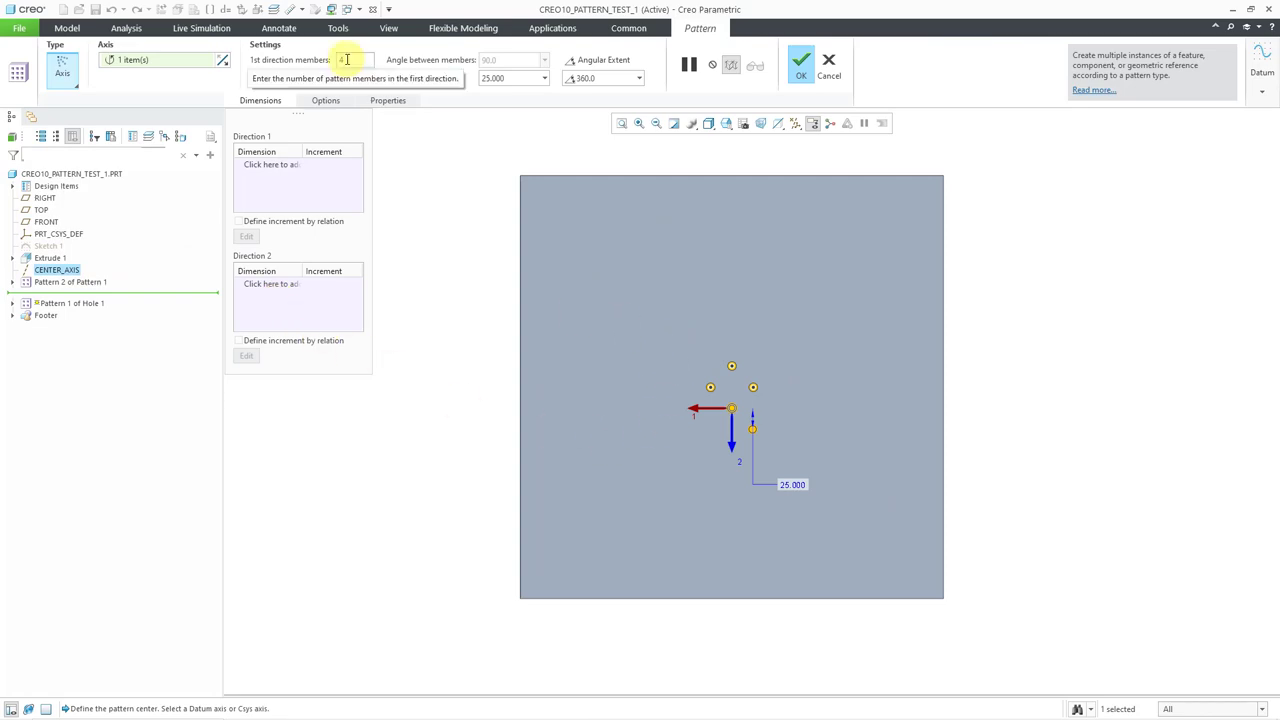
double_click(347, 60)
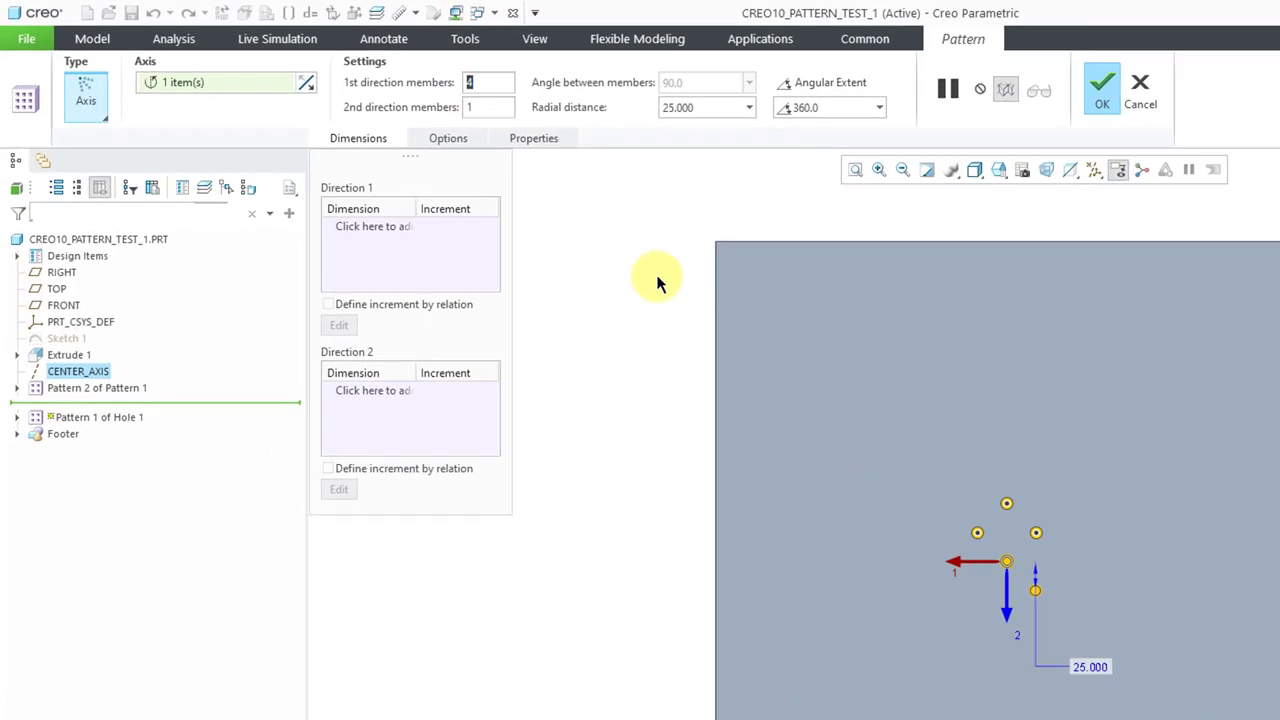
text(2)
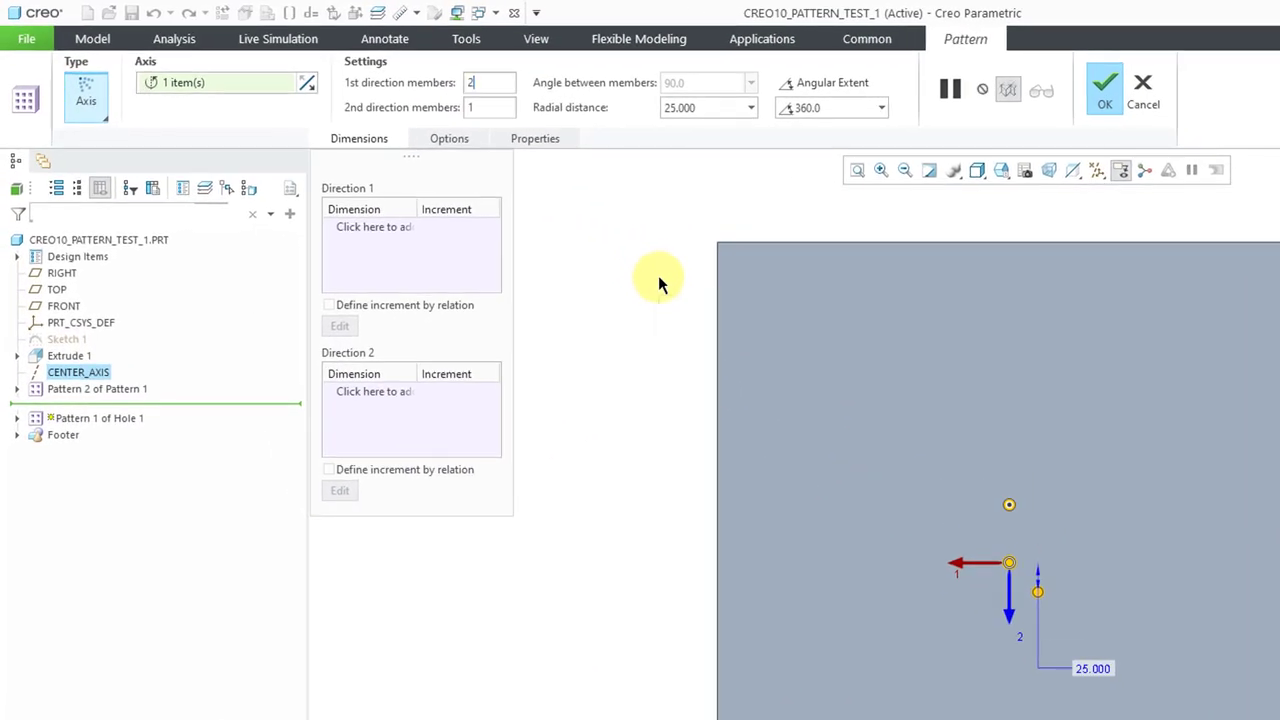
double_click(484, 84)
text(1)
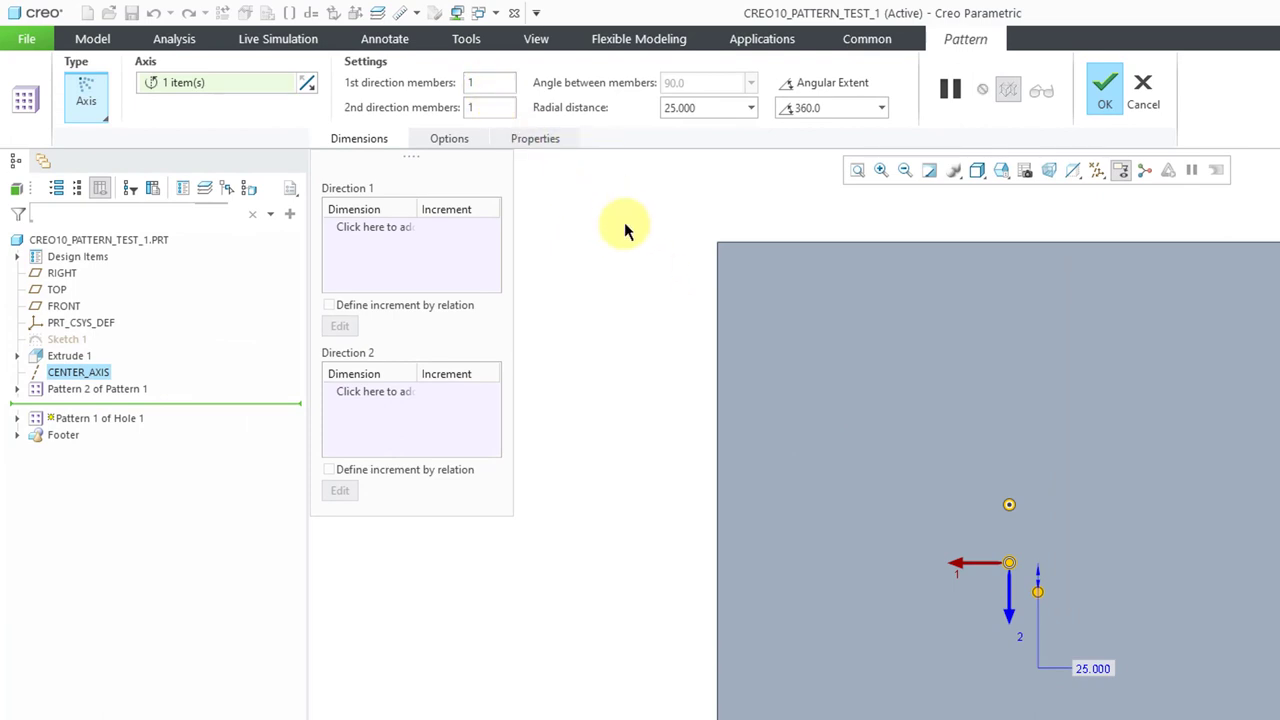
click(482, 91)
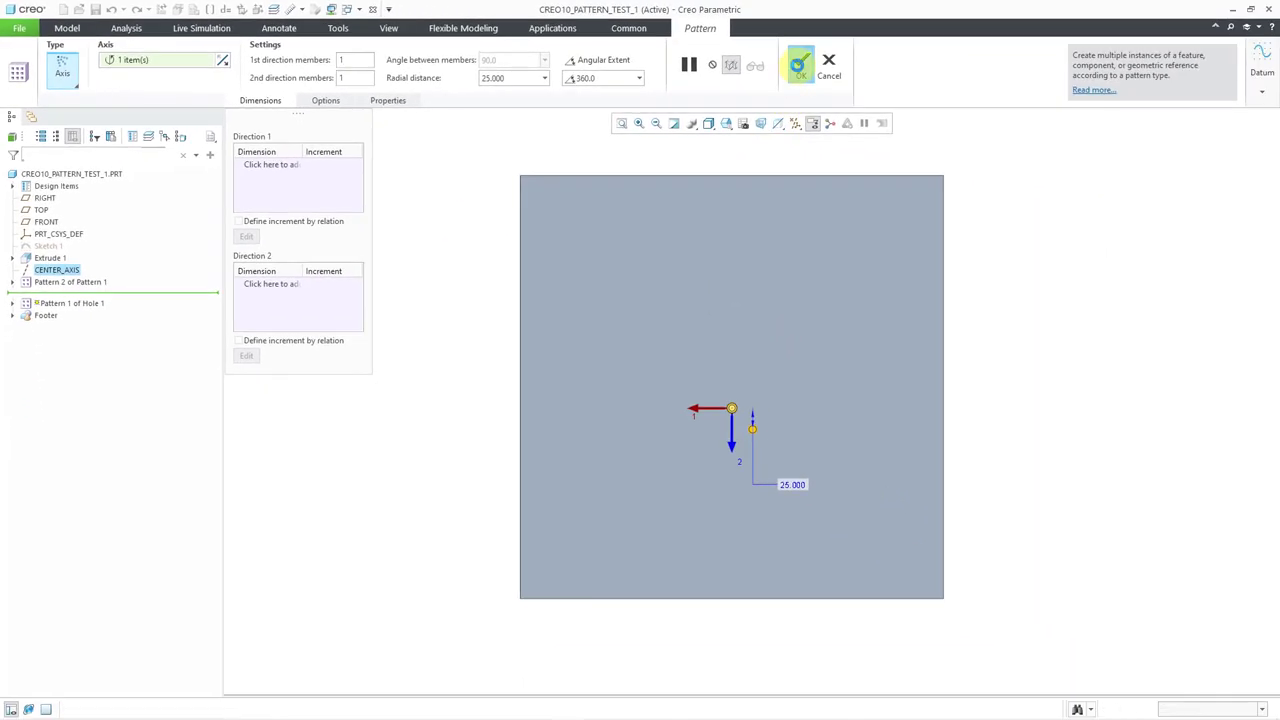
click(1007, 80)
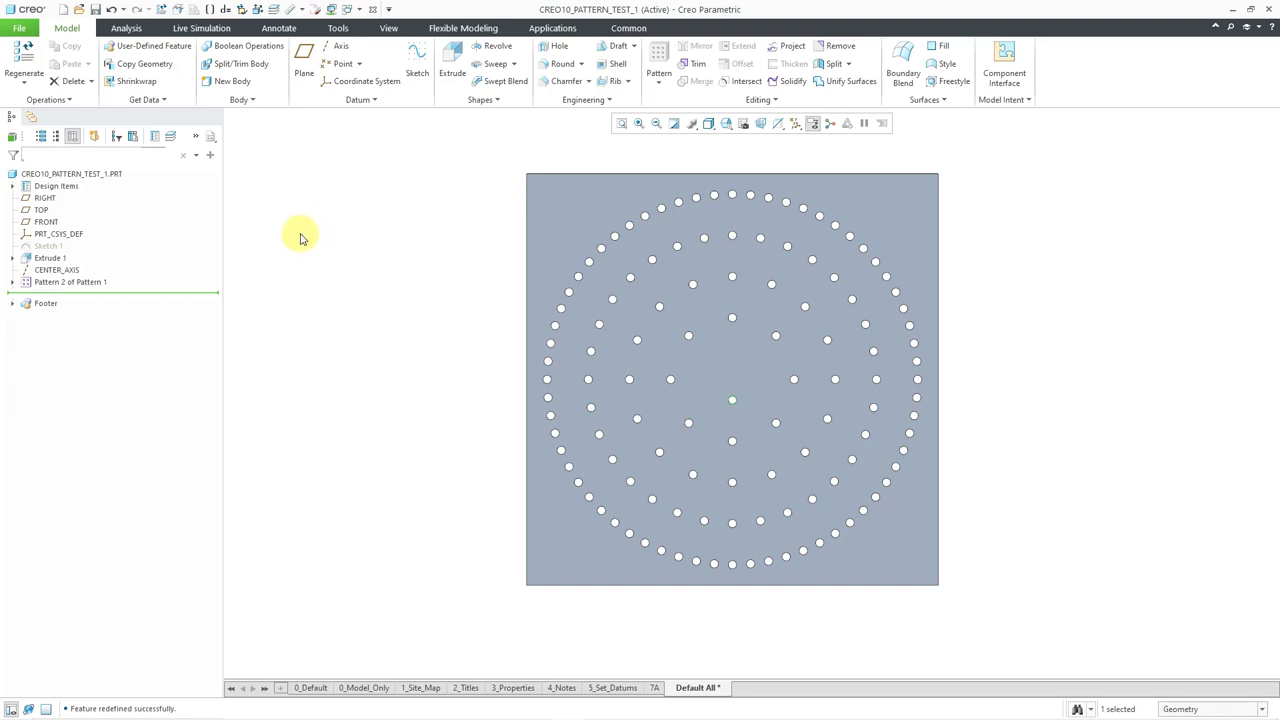
Redefine Pattern 1 of Hole 1 back to 4 first-direction members
click(12, 283)
right_click(78, 297)
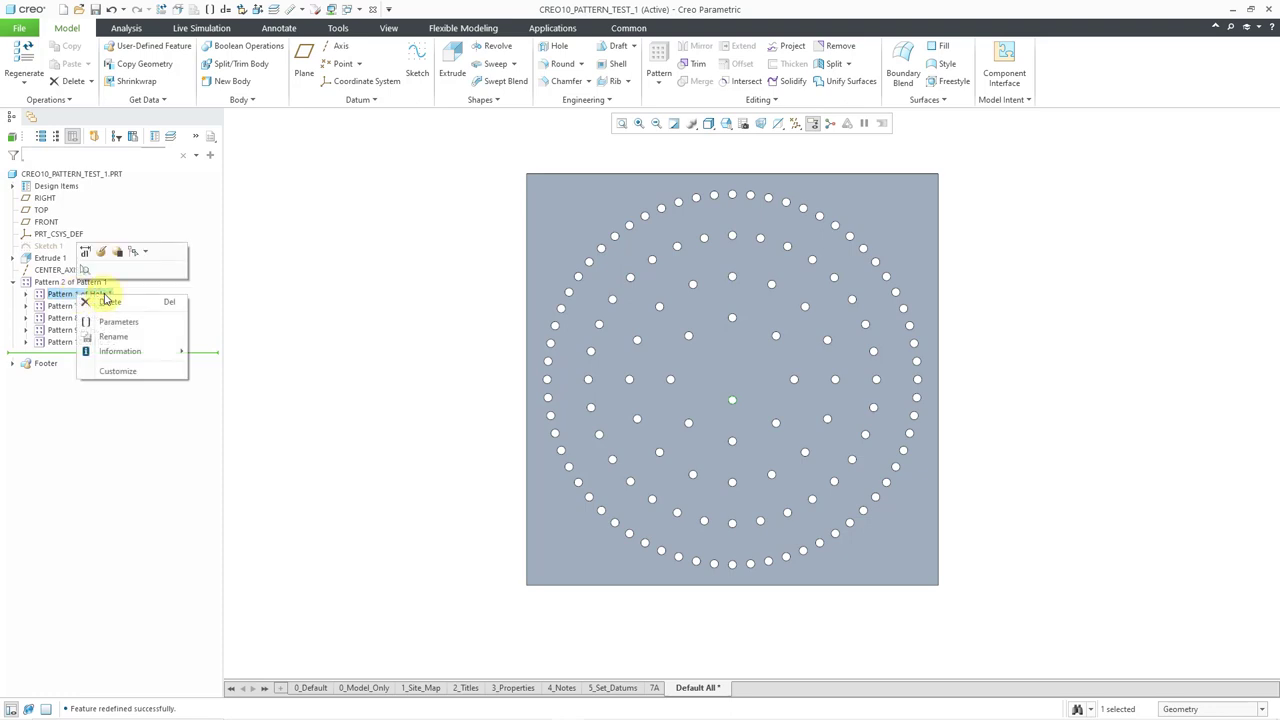
click(99, 254)
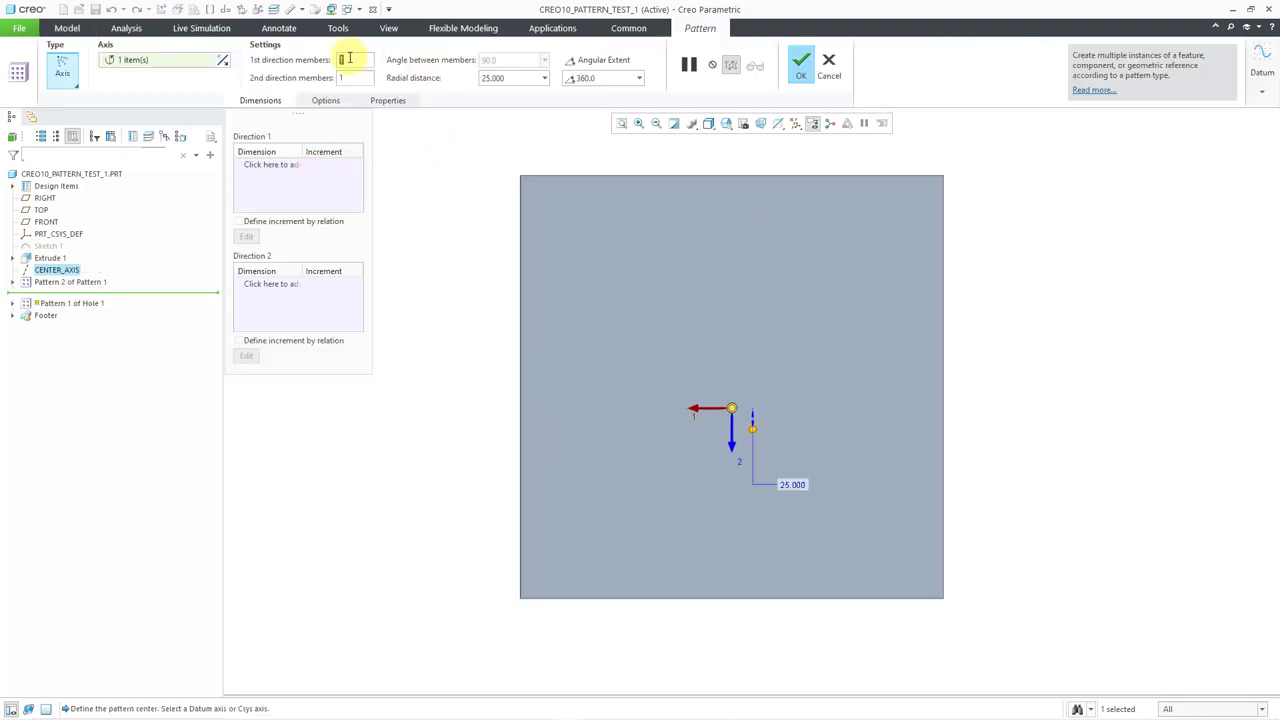
text(4)
key(Return)
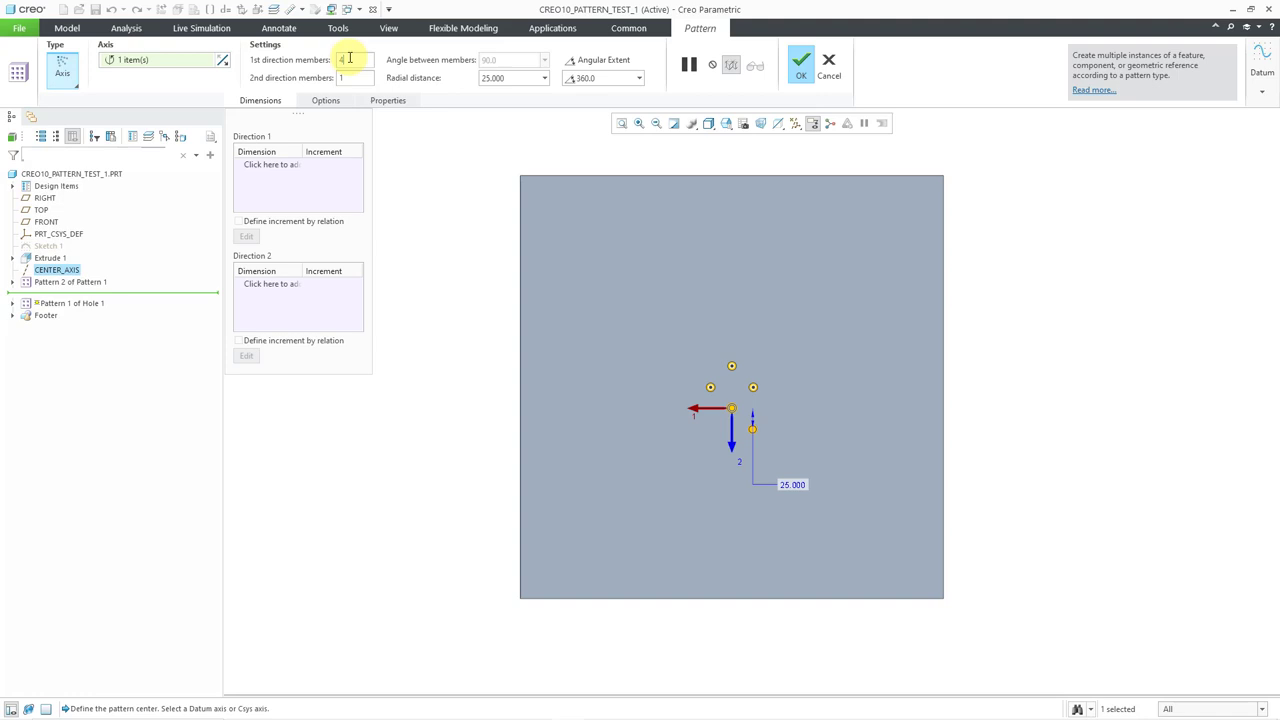
click(801, 66)
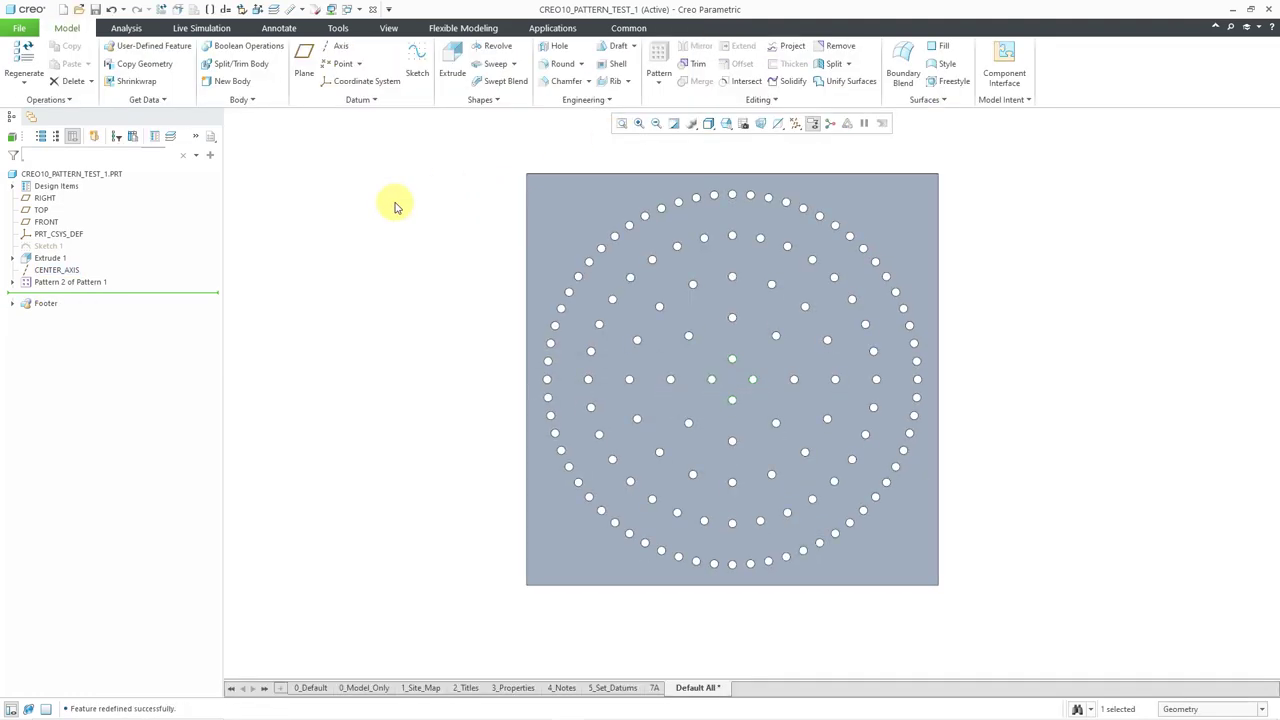
click(395, 207)
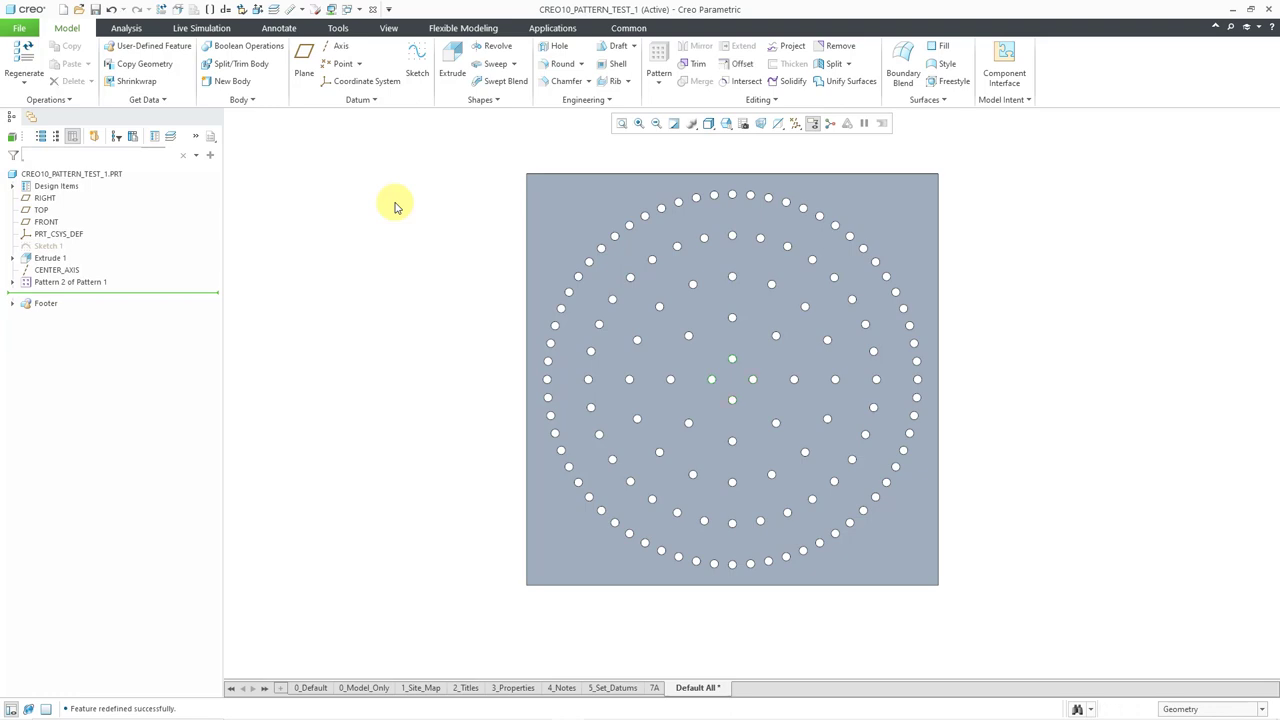